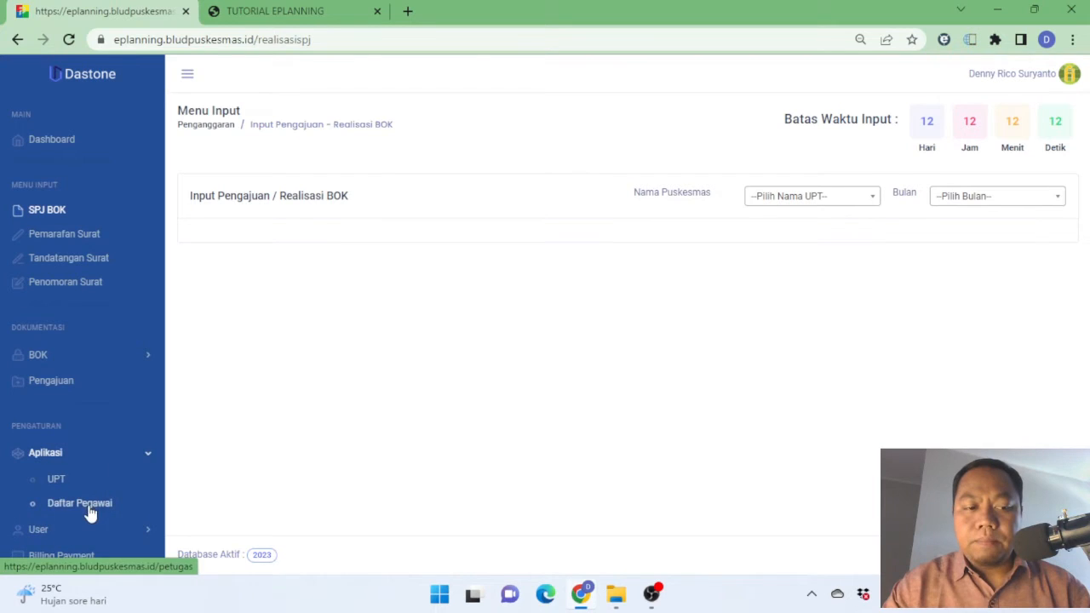
Review the Status, Pendidikan and Tambahan Jabatan options in the Daftar Pegawai page's form for adding an officer, and close the form unsaved
{"action": "left_click", "coordinate": [88, 507]}
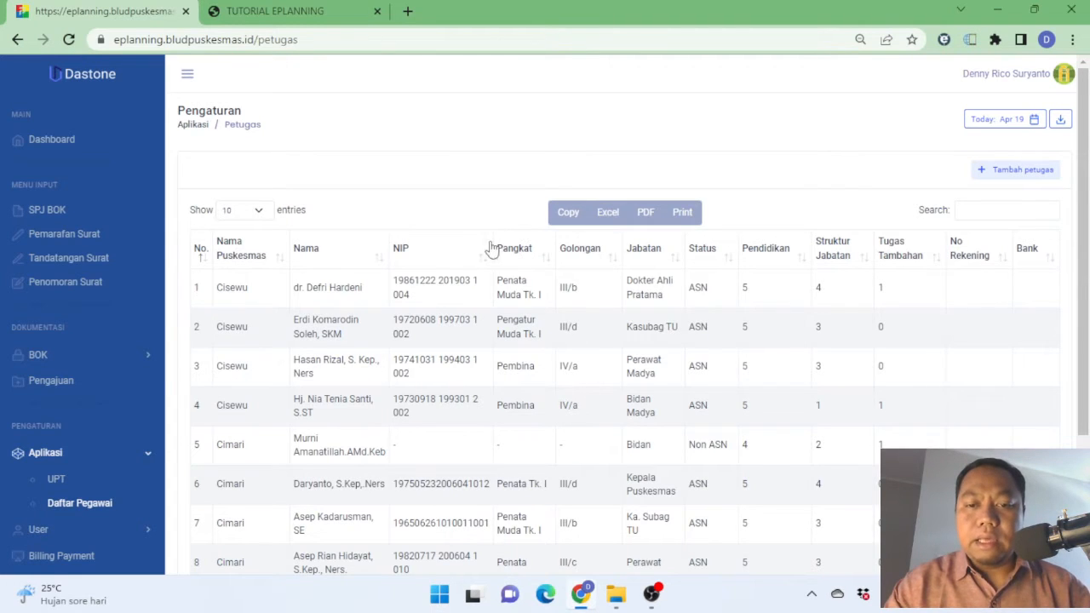
{"action": "left_click", "coordinate": [1014, 170]}
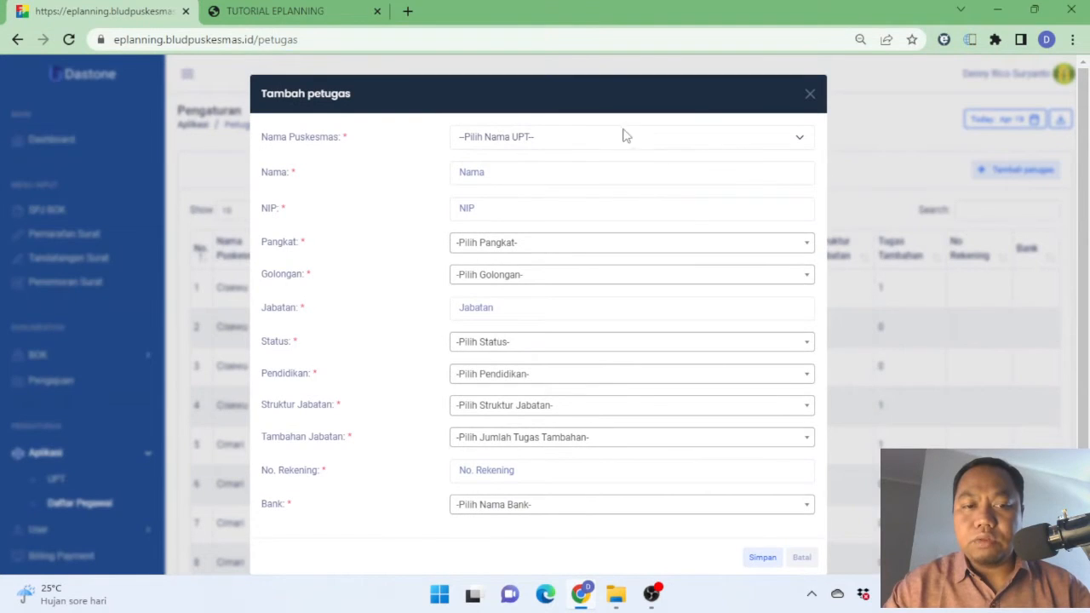
{"action": "left_click", "coordinate": [518, 346]}
{"action": "left_click", "coordinate": [518, 345]}
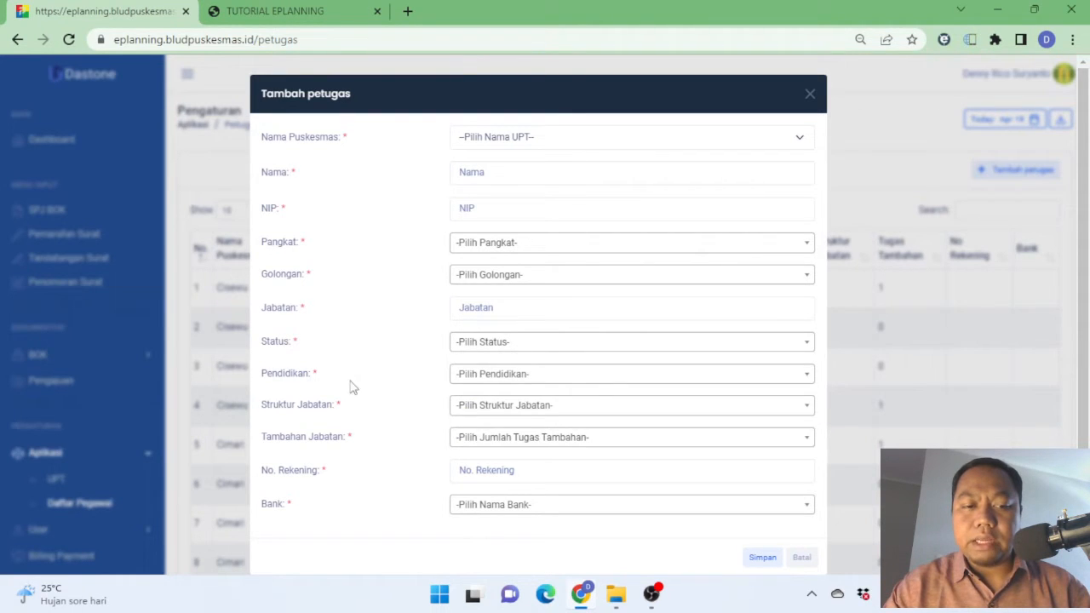
{"action": "left_click", "coordinate": [518, 379]}
{"action": "left_click", "coordinate": [517, 379]}
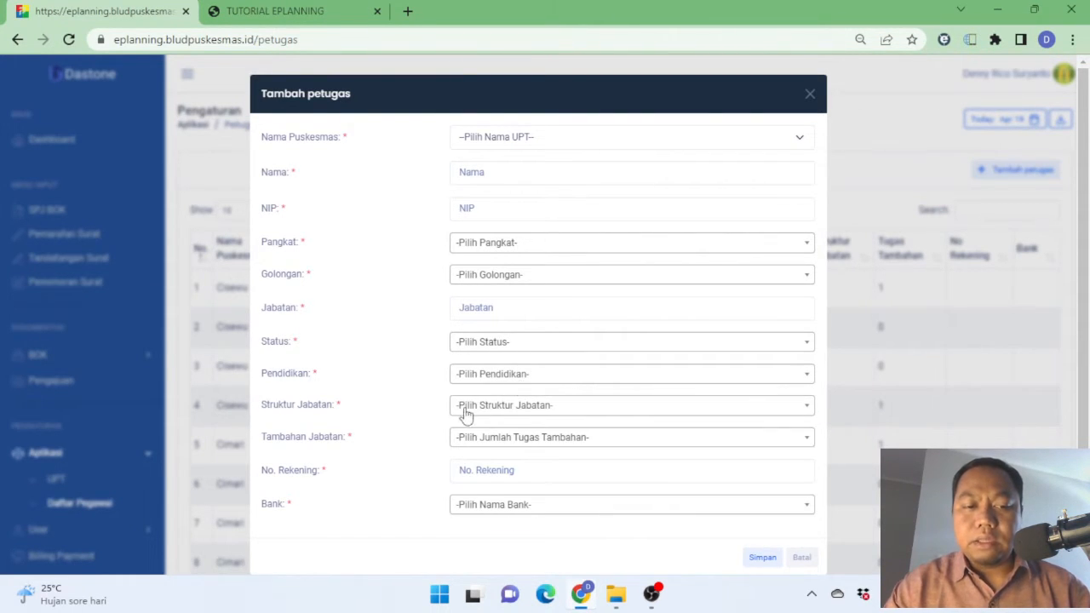
{"action": "left_click", "coordinate": [525, 440]}
{"action": "left_click", "coordinate": [524, 440]}
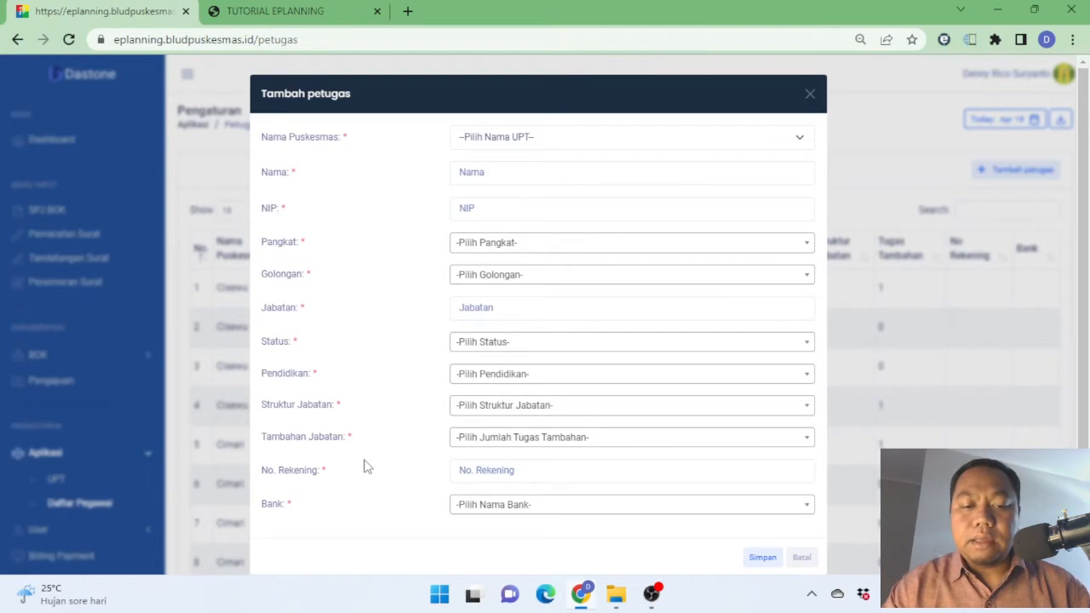
{"action": "left_click", "coordinate": [810, 93]}
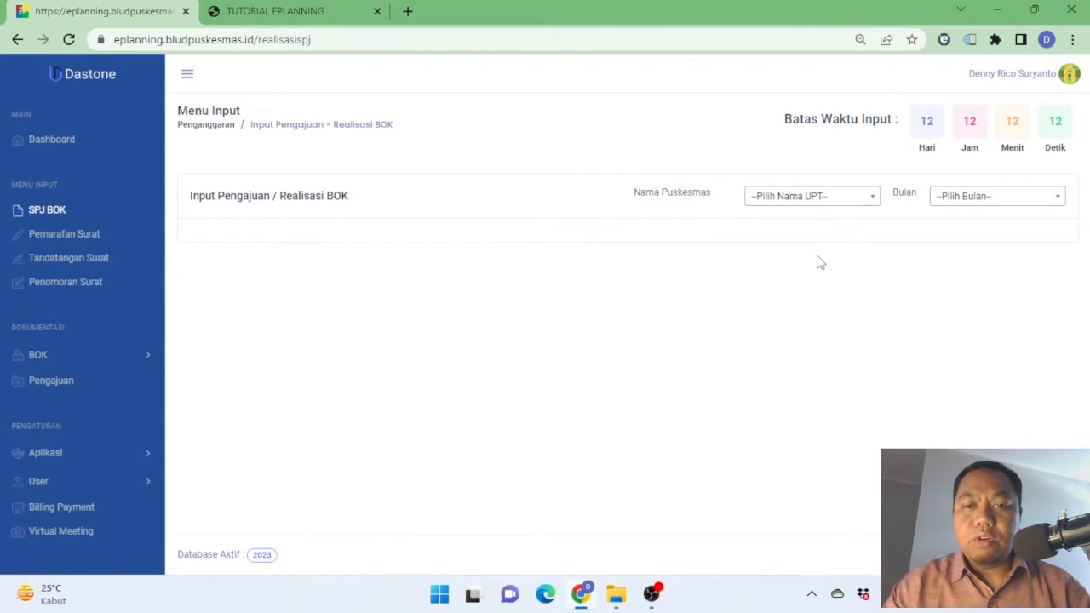
Load the SPJ BOK submission and realisation table for Puskesmas Cisewu and the month Januari
{"action": "left_click", "coordinate": [813, 202]}
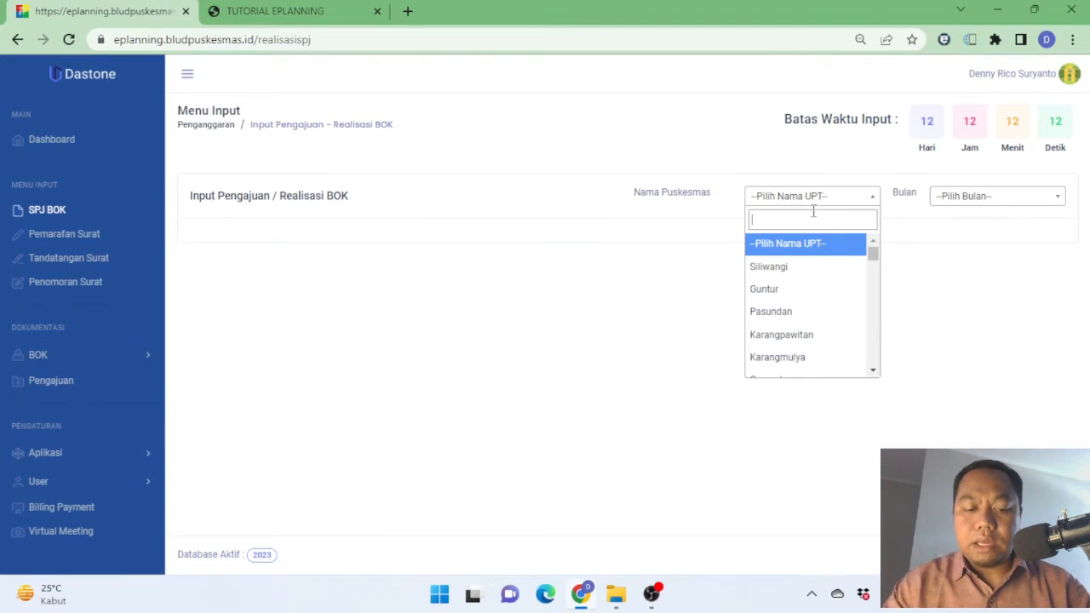
{"action": "type", "text": "co"}
{"action": "key", "text": "BackSpace"}
{"action": "type", "text": "is"}
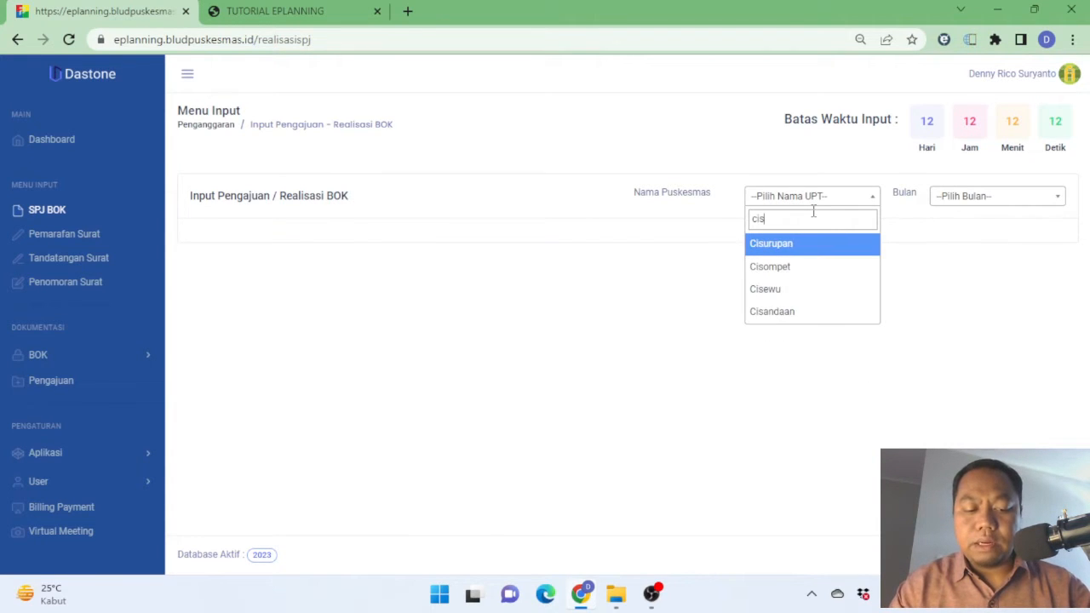
{"action": "type", "text": "w"}
{"action": "key", "text": "BackSpace"}
{"action": "type", "text": "e"}
{"action": "left_click", "coordinate": [805, 249]}
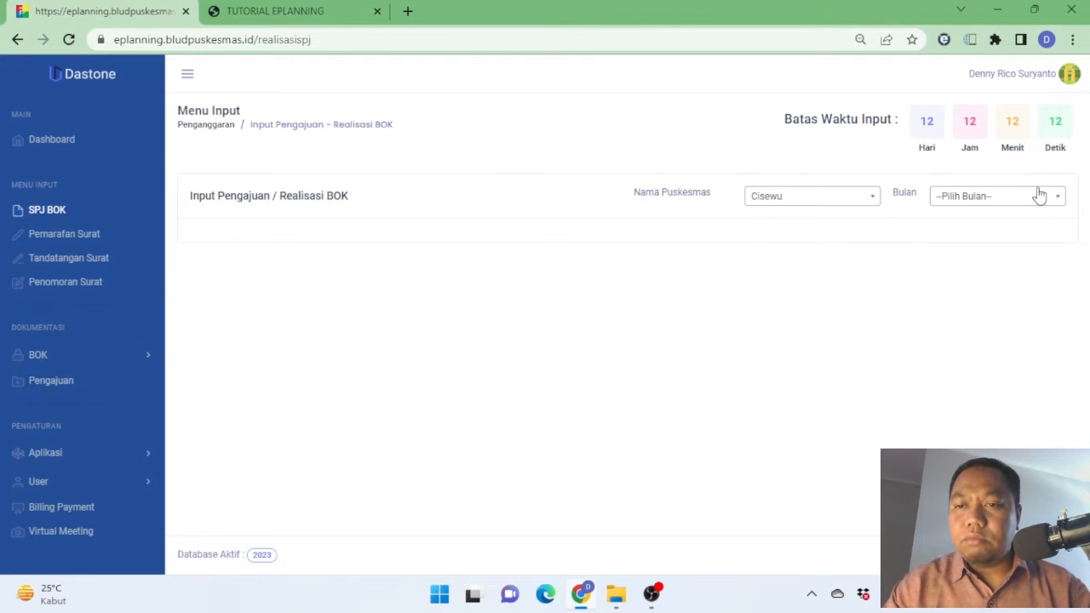
{"action": "left_click", "coordinate": [1038, 196]}
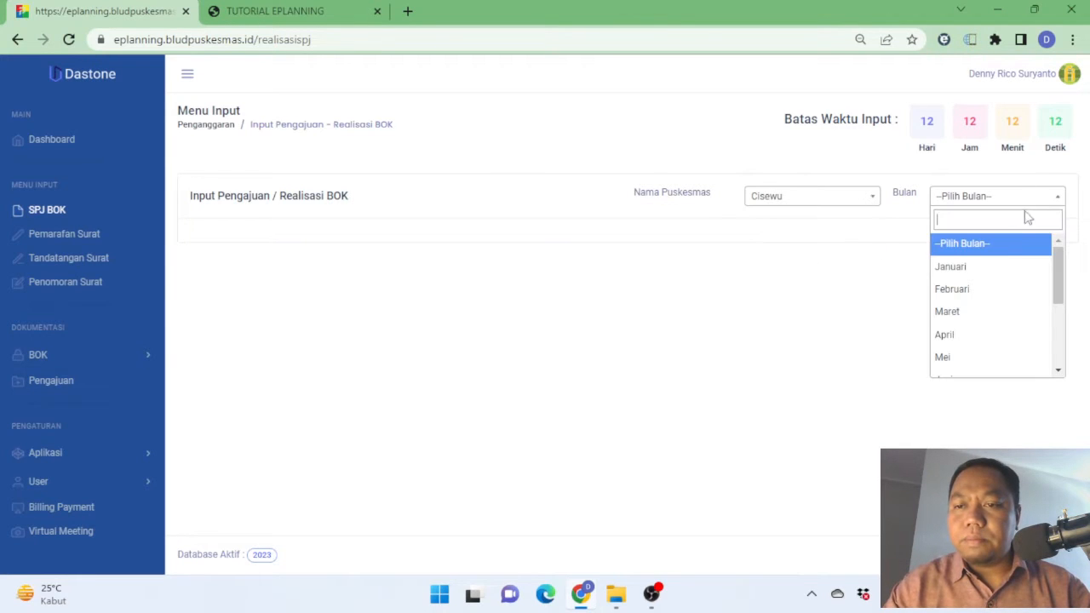
{"action": "left_click", "coordinate": [999, 268]}
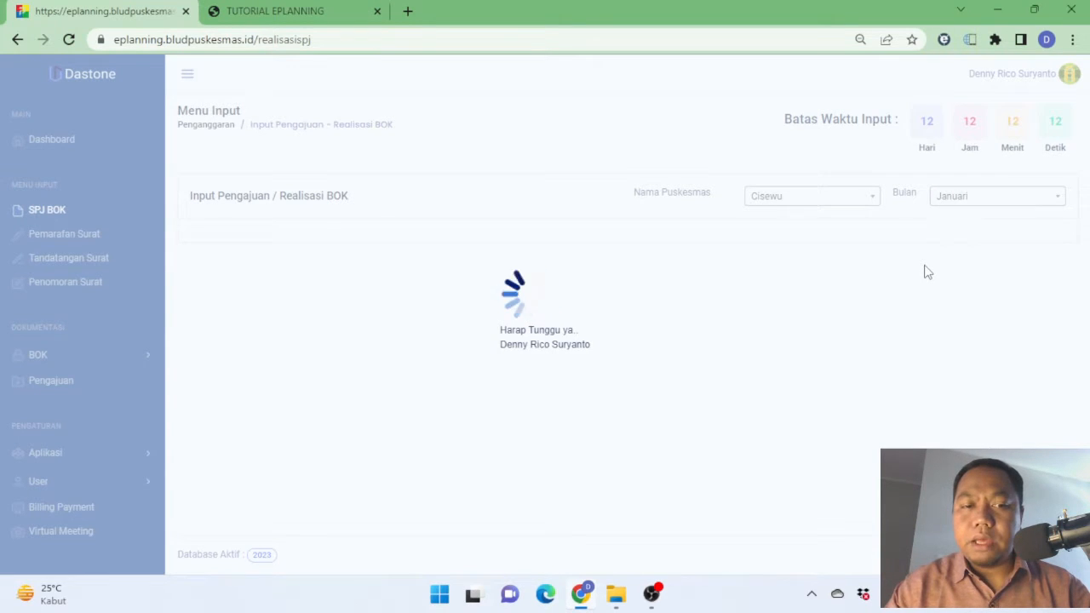
Examine the Januari budget table's activity components, their spending details and descriptions, and the rows that allow SPJ input
{"action": "scroll", "coordinate": [926, 271], "scroll_direction": "down", "scroll_amount": 1}
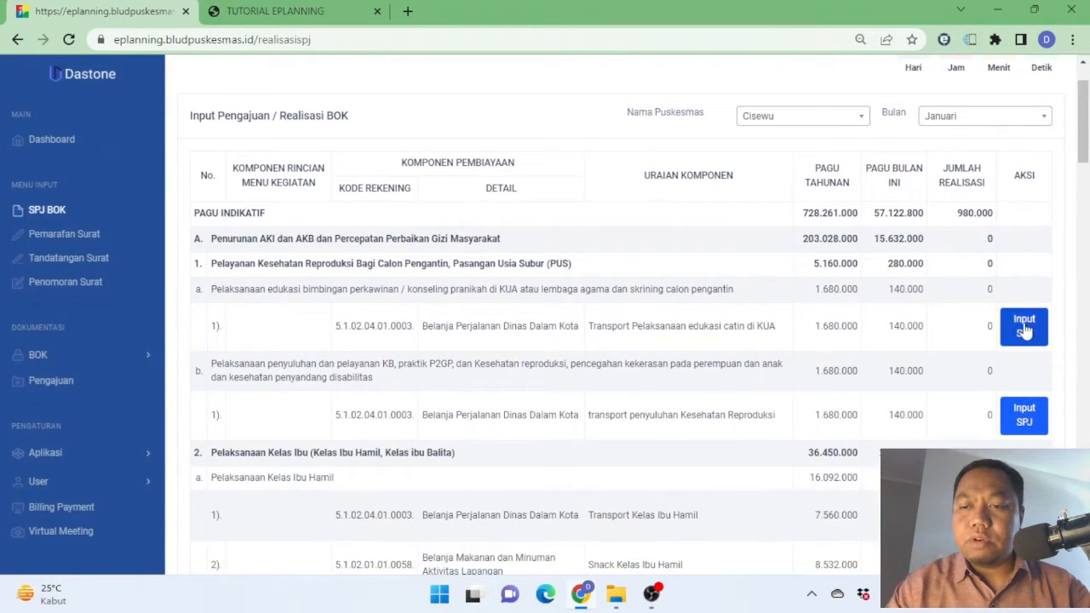
{"action": "scroll", "coordinate": [886, 290], "scroll_direction": "down", "scroll_amount": 2}
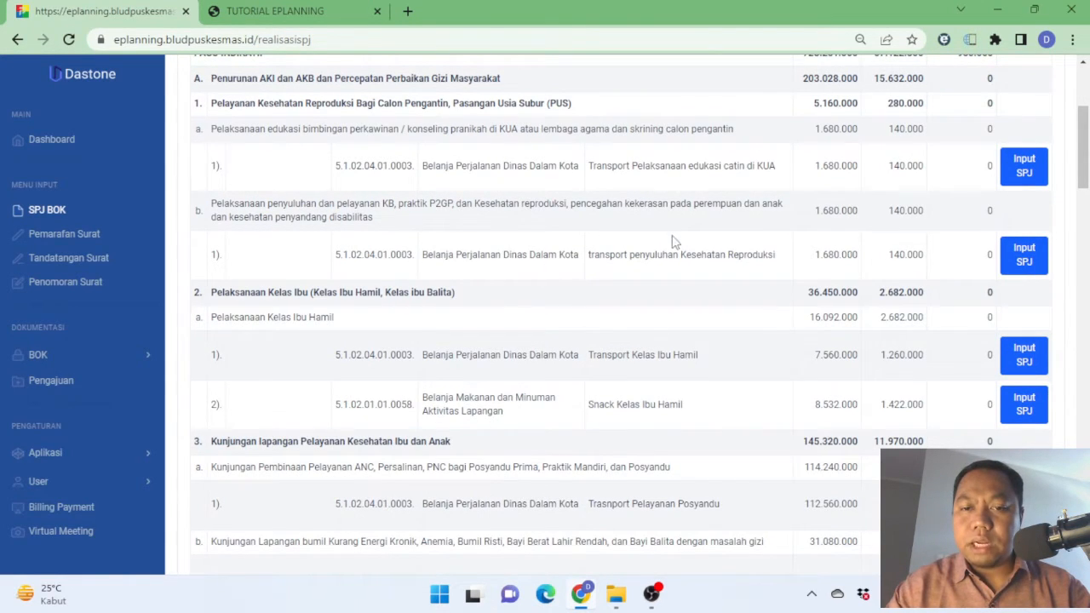
{"action": "scroll", "coordinate": [692, 281], "scroll_direction": "down", "scroll_amount": 2}
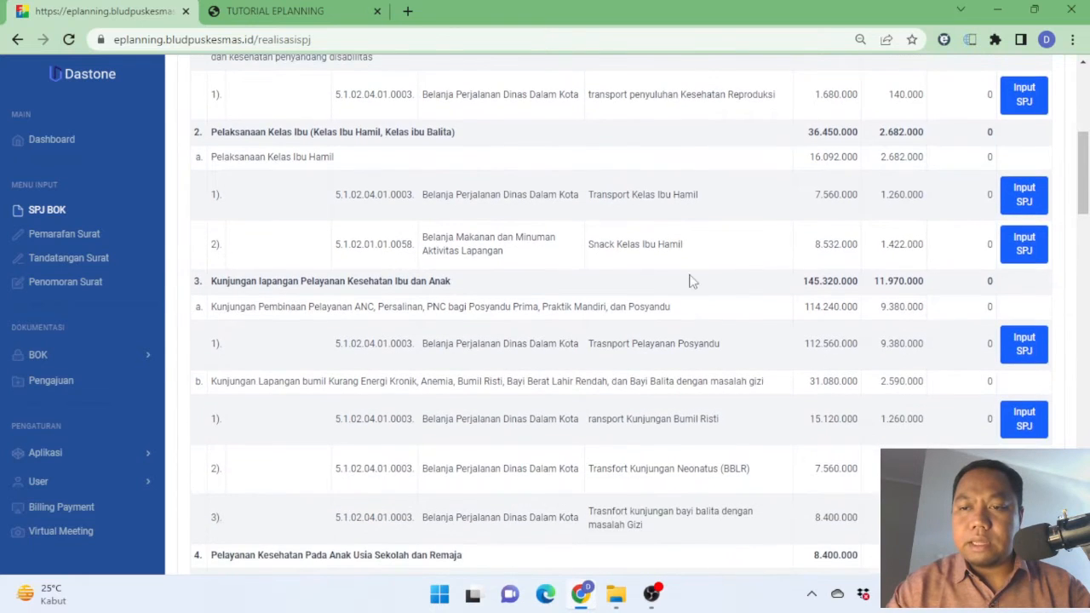
{"action": "scroll", "coordinate": [702, 273], "scroll_direction": "up", "scroll_amount": 2}
{"action": "scroll", "coordinate": [708, 253], "scroll_direction": "up", "scroll_amount": 1}
{"action": "scroll", "coordinate": [665, 273], "scroll_direction": "down", "scroll_amount": 2}
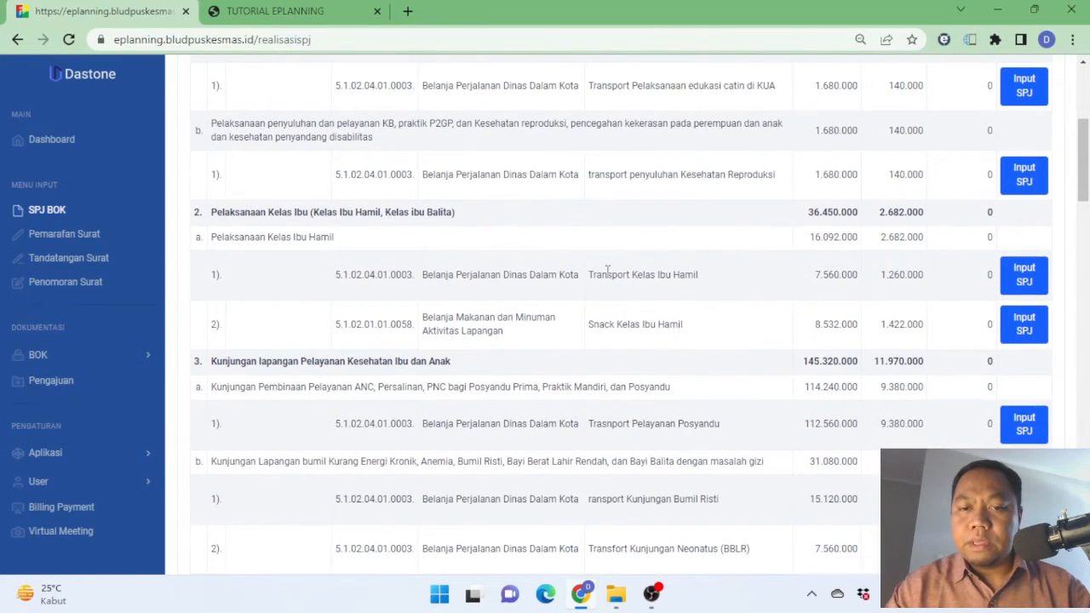
{"action": "left_click_drag", "start_coordinate": [597, 273], "coordinate": [665, 271]}
{"action": "scroll", "coordinate": [666, 271], "scroll_direction": "up", "scroll_amount": 3}
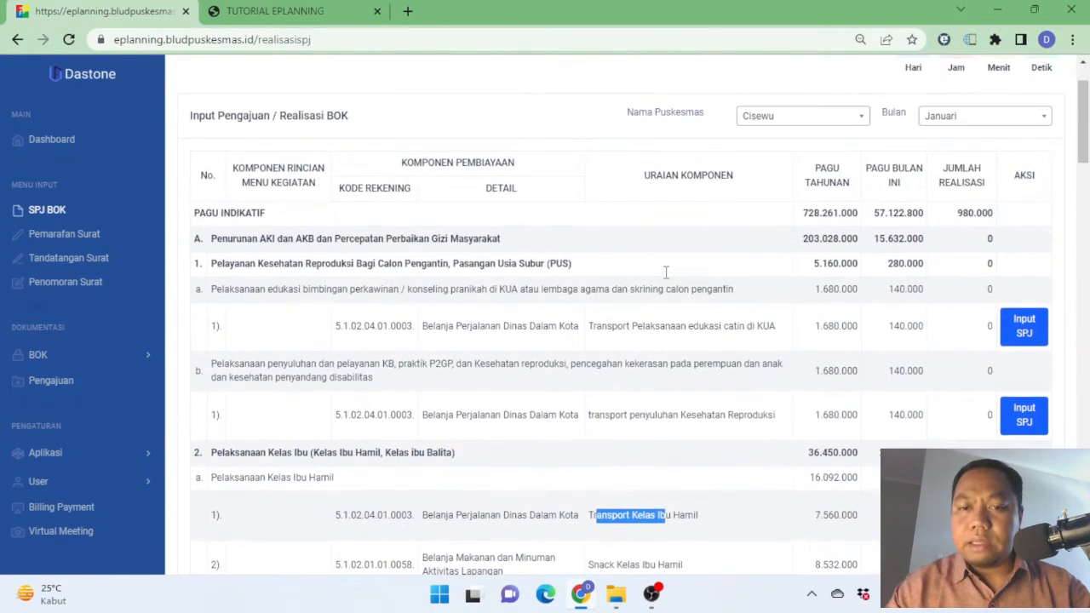
{"action": "left_click_drag", "start_coordinate": [446, 327], "coordinate": [471, 328]}
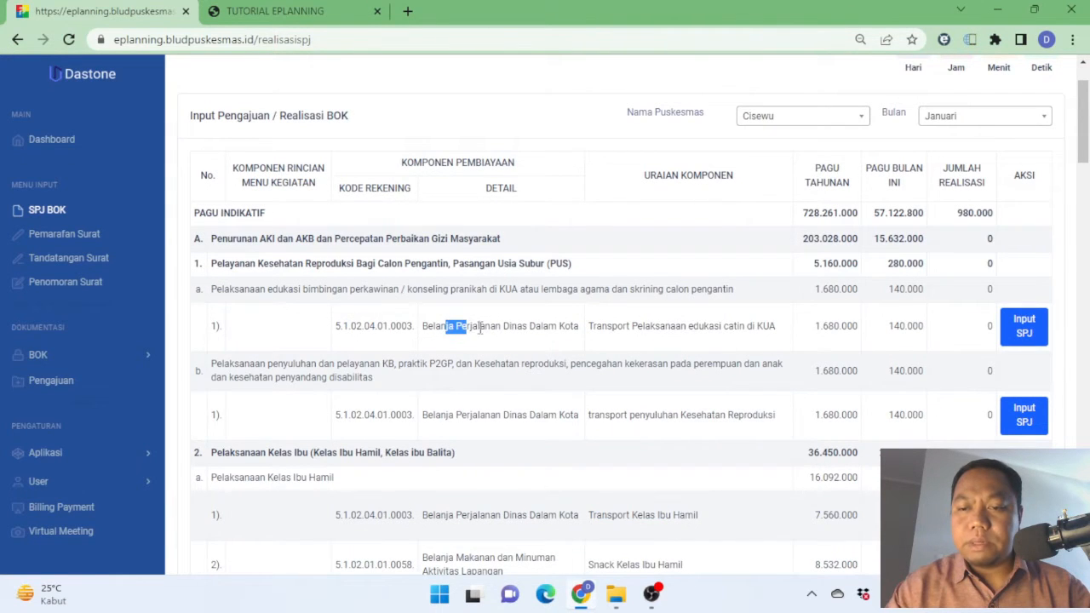
{"action": "scroll", "coordinate": [1044, 266], "scroll_direction": "down", "scroll_amount": 3}
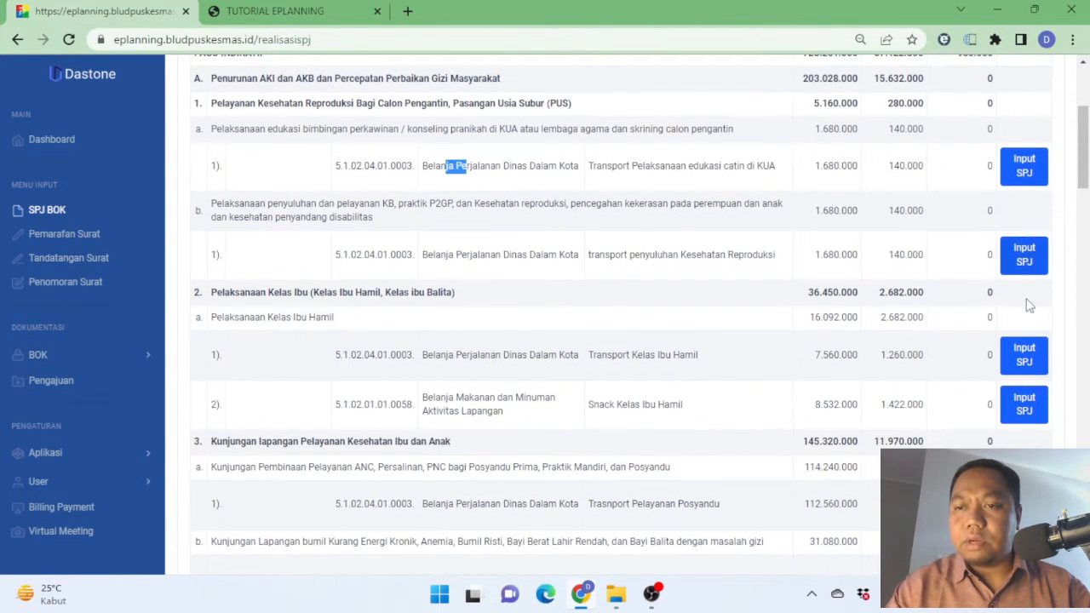
{"action": "scroll", "coordinate": [1020, 256], "scroll_direction": "up", "scroll_amount": 2}
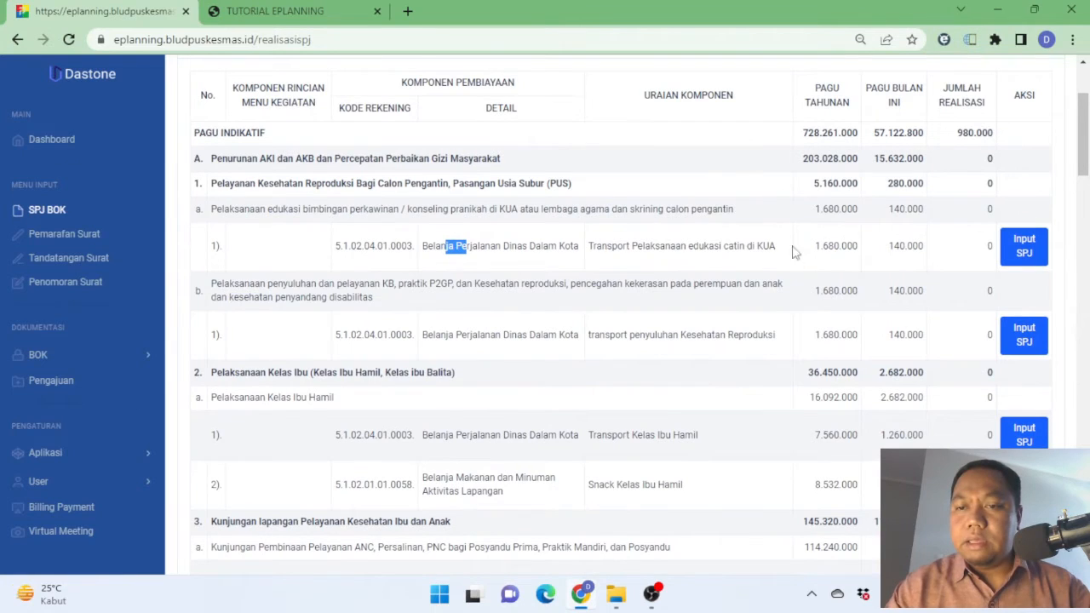
{"action": "left_click", "coordinate": [428, 246]}
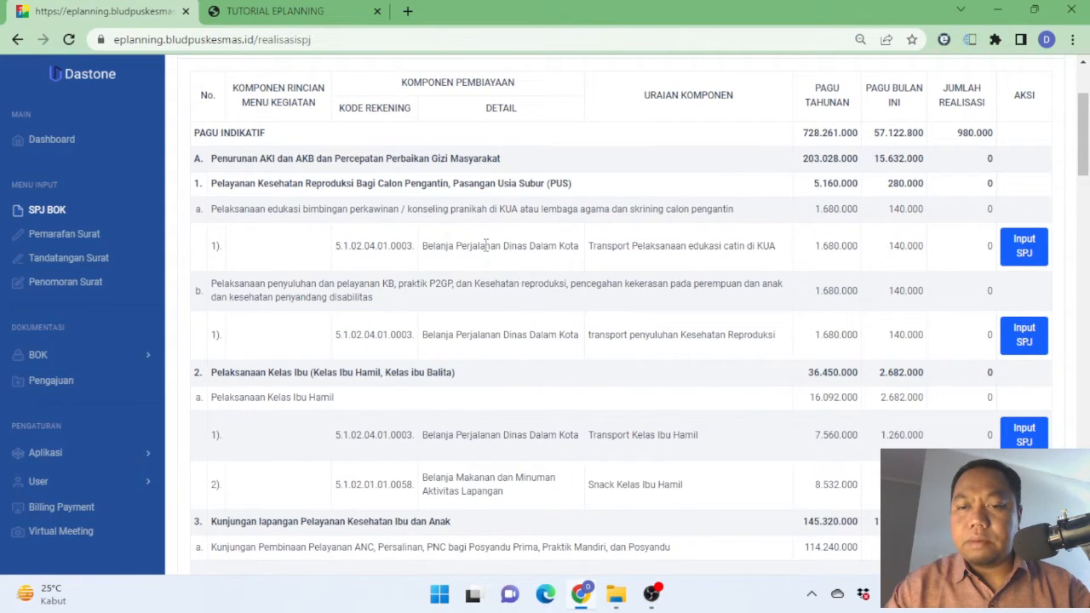
Open the SPJ input for "Transport Pelaksanaan edukasi catin di KUA" and review its Uraian calculation and the trip and receipt tables
{"action": "left_click", "coordinate": [1024, 246]}
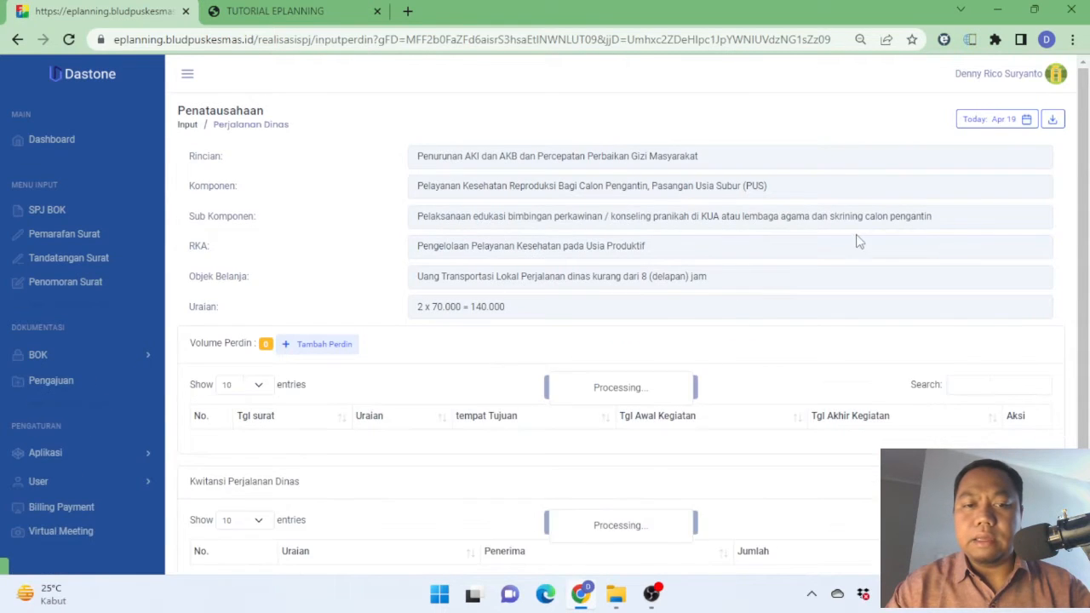
{"action": "scroll", "coordinate": [837, 257], "scroll_direction": "down", "scroll_amount": 1}
{"action": "scroll", "coordinate": [837, 257], "scroll_direction": "down", "scroll_amount": 1}
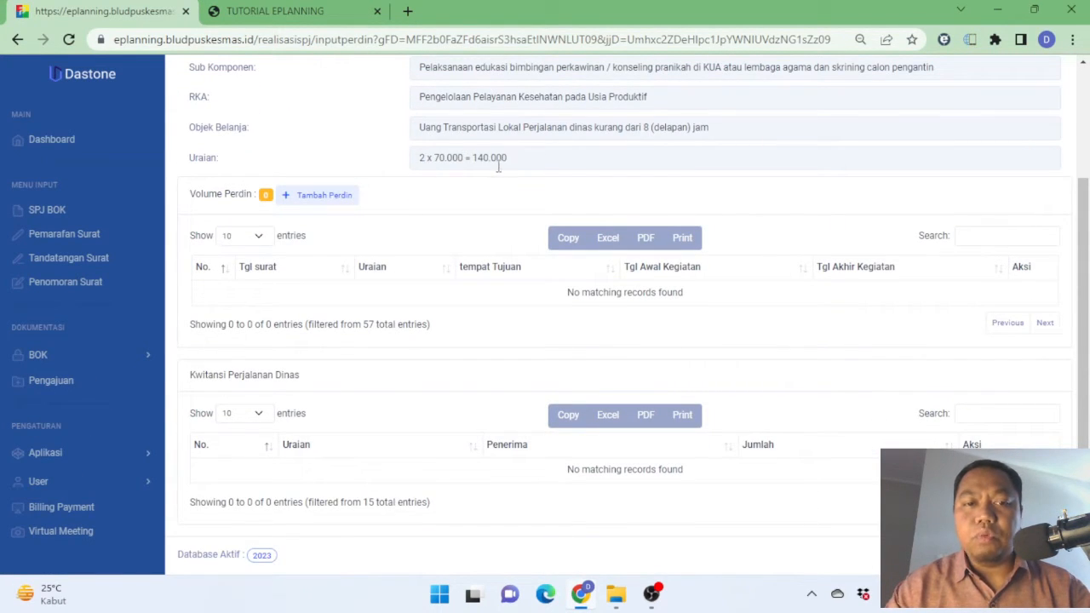
{"action": "scroll", "coordinate": [498, 166], "scroll_direction": "up", "scroll_amount": 1}
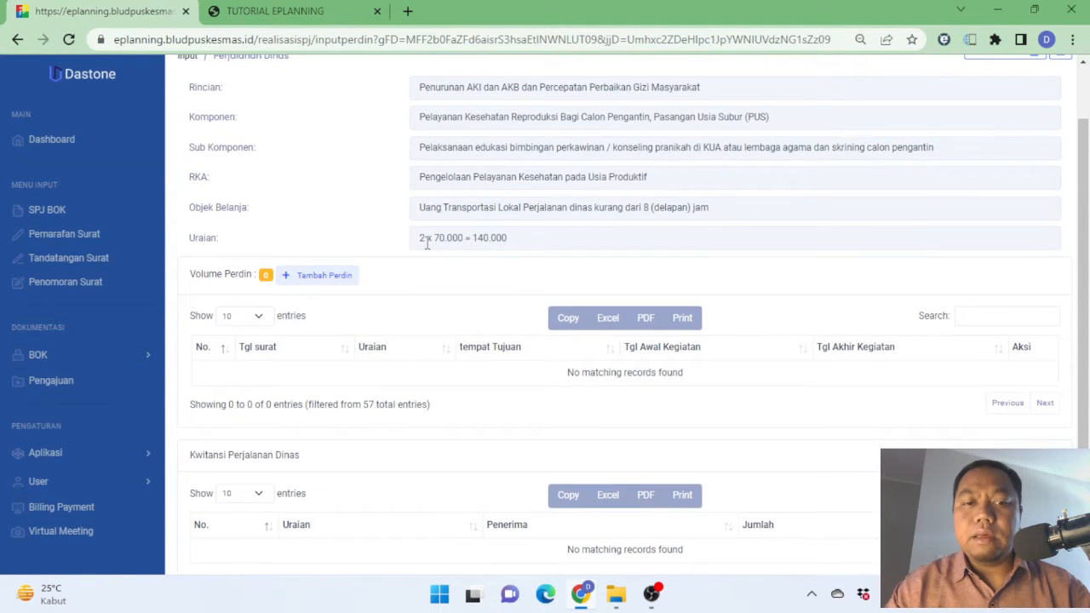
{"action": "left_click_drag", "start_coordinate": [420, 238], "coordinate": [487, 233]}
{"action": "left_click", "coordinate": [475, 238]}
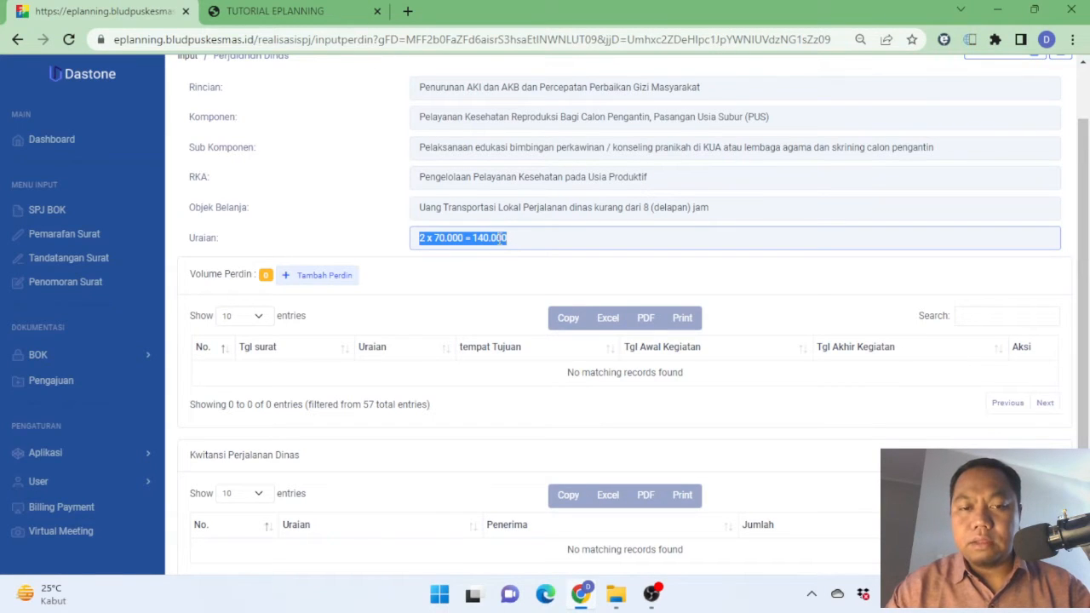
{"action": "left_click", "coordinate": [497, 238]}
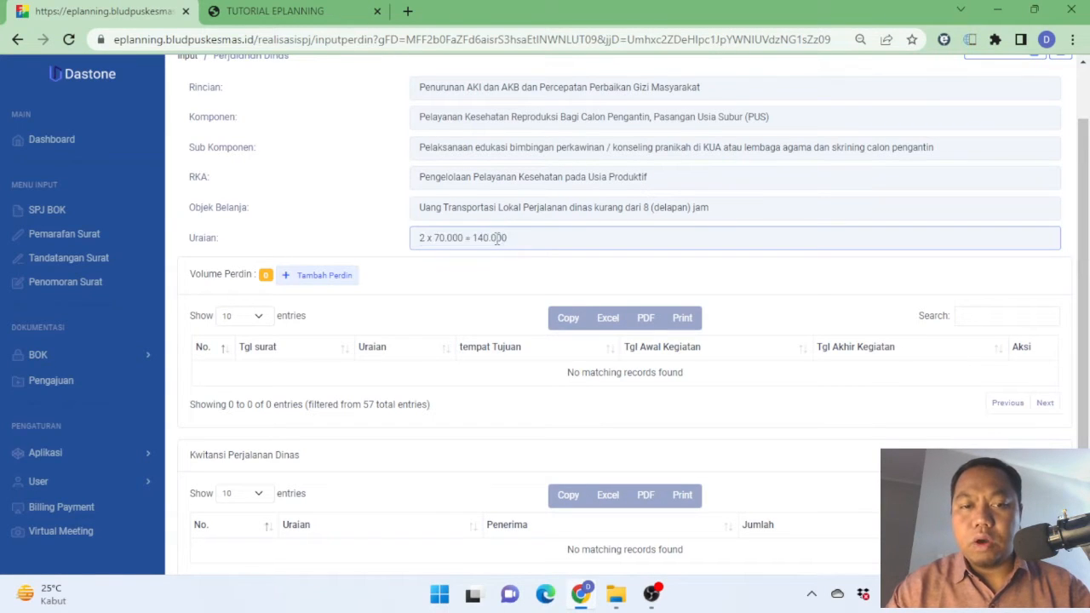
{"action": "left_click_drag", "start_coordinate": [415, 239], "coordinate": [534, 241]}
{"action": "left_click", "coordinate": [425, 237]}
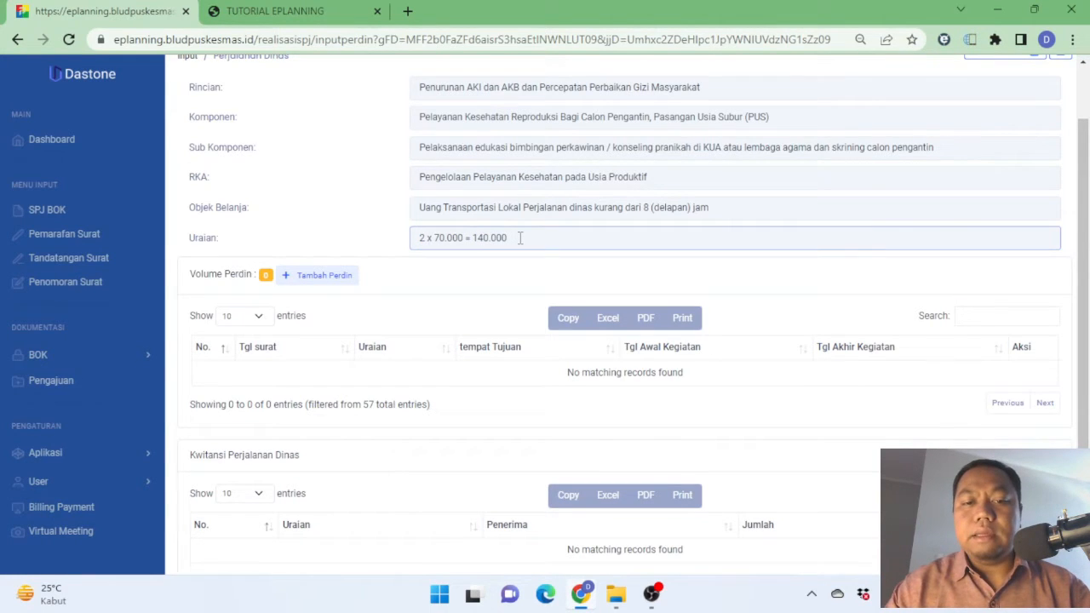
{"action": "scroll", "coordinate": [521, 238], "scroll_direction": "down", "scroll_amount": 2}
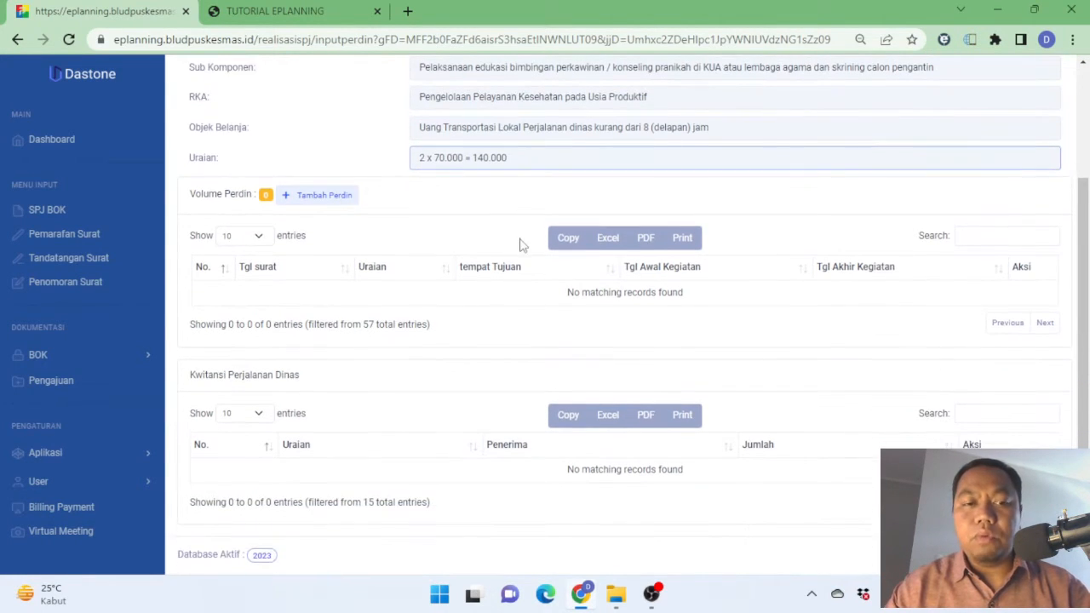
{"action": "scroll", "coordinate": [489, 269], "scroll_direction": "up", "scroll_amount": 2}
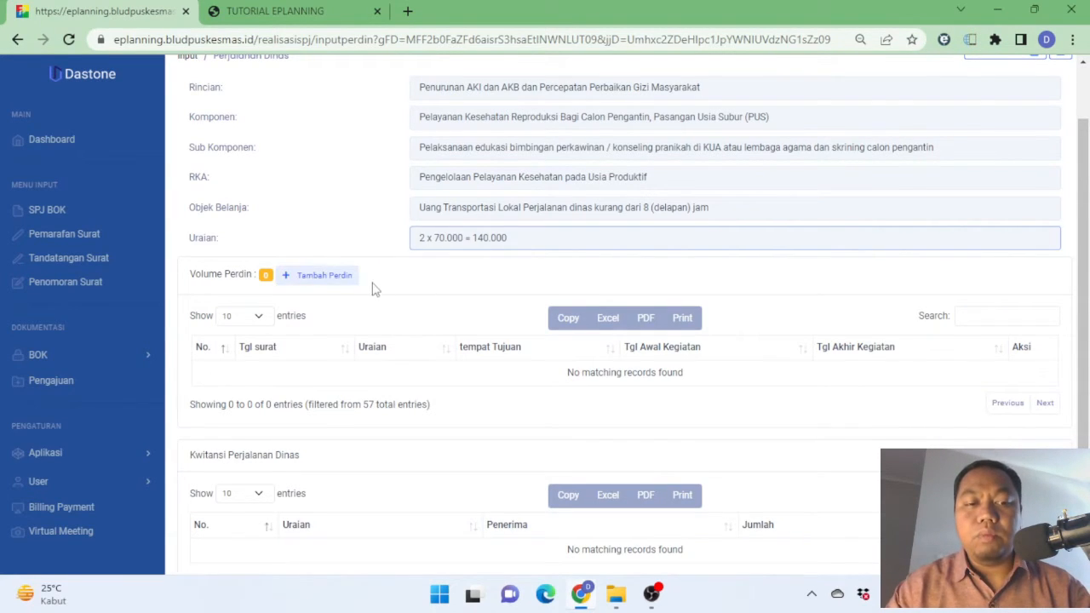
Start a new perdin entry for this activity and set its letter date to 03/01/2023
{"action": "left_click", "coordinate": [322, 276]}
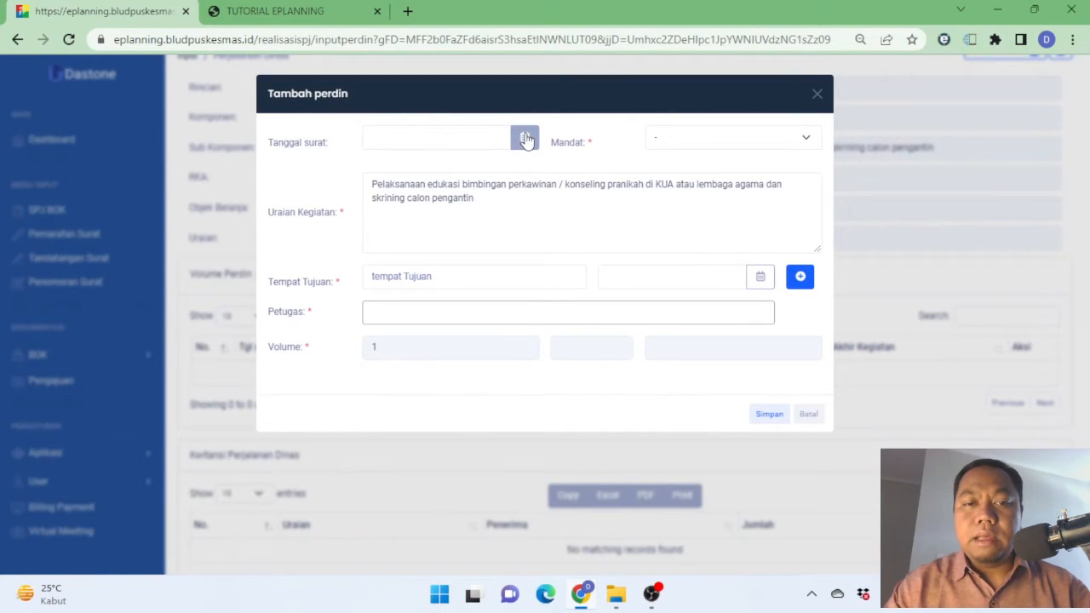
{"action": "left_click", "coordinate": [525, 141]}
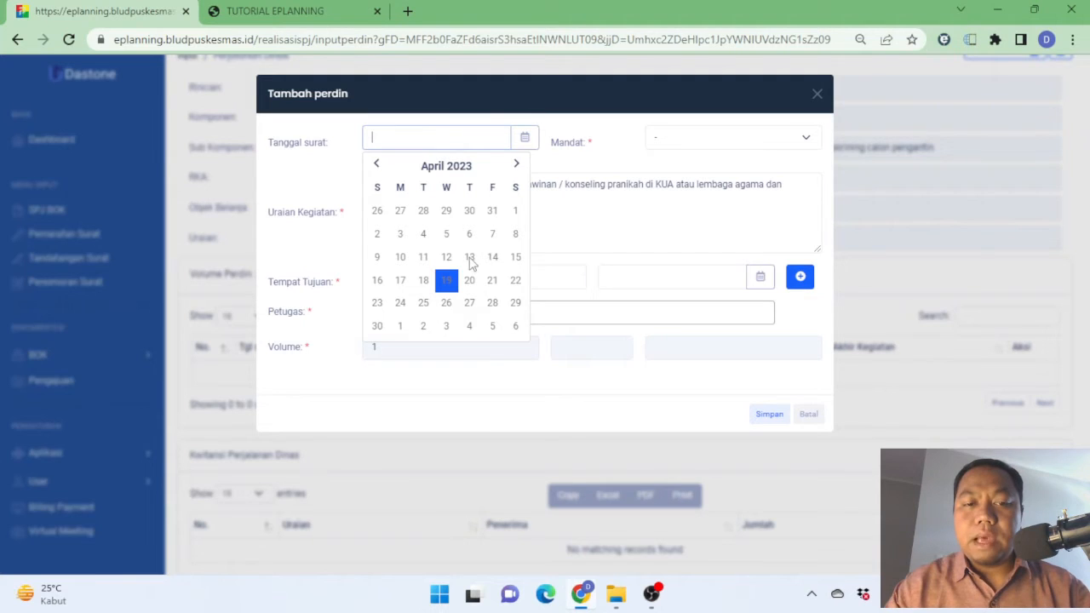
{"action": "left_click", "coordinate": [430, 171]}
{"action": "left_click", "coordinate": [388, 196]}
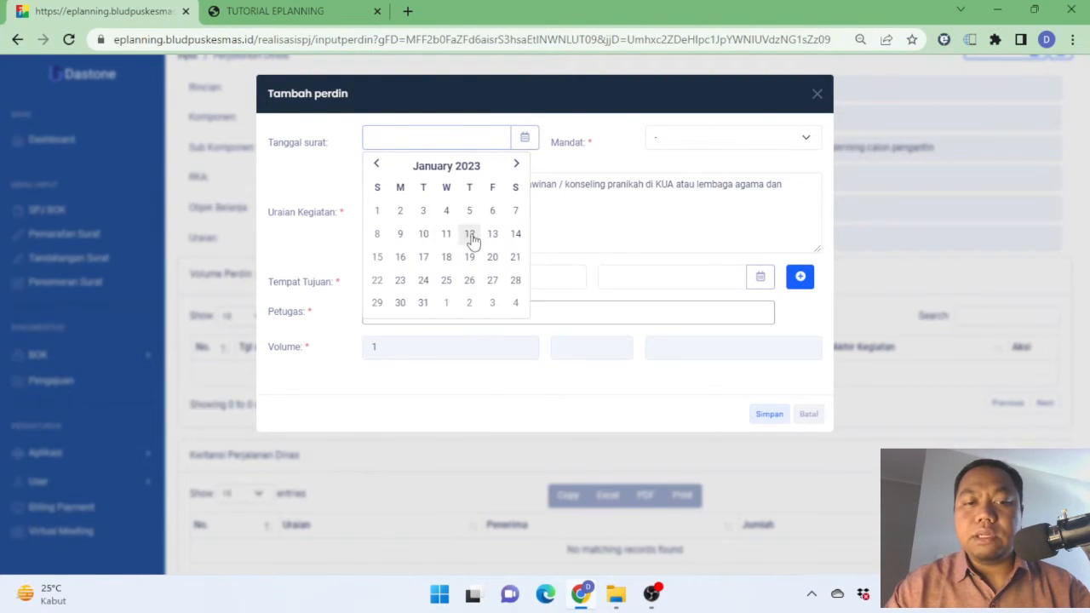
{"action": "left_click", "coordinate": [423, 210]}
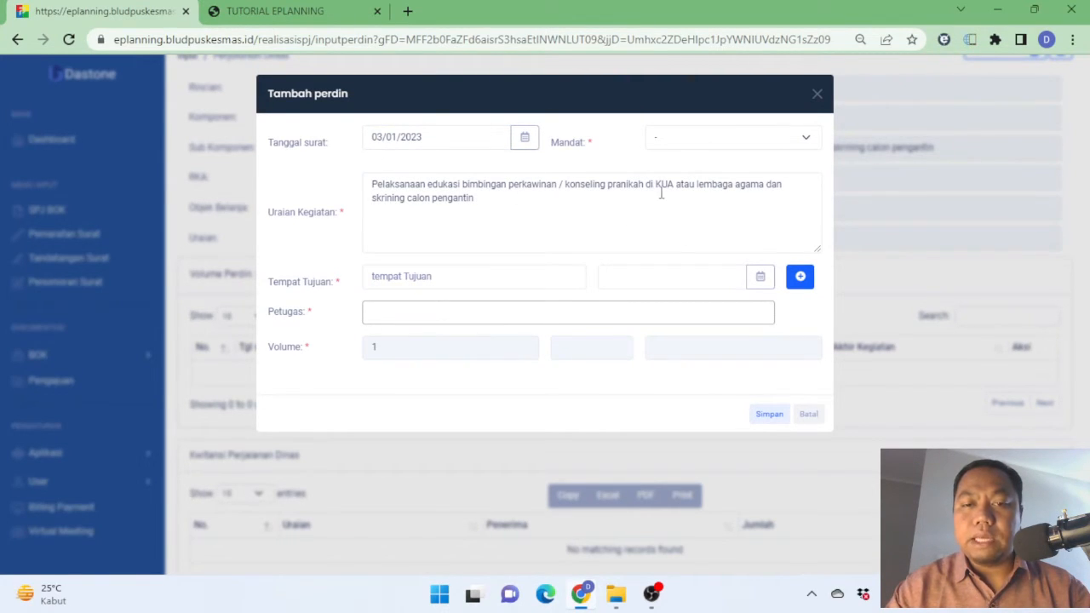
Enter "Kua Kec. Cisewu" as the perdin's destination and set its activity date to 04/01/2023
{"action": "left_click", "coordinate": [449, 275]}
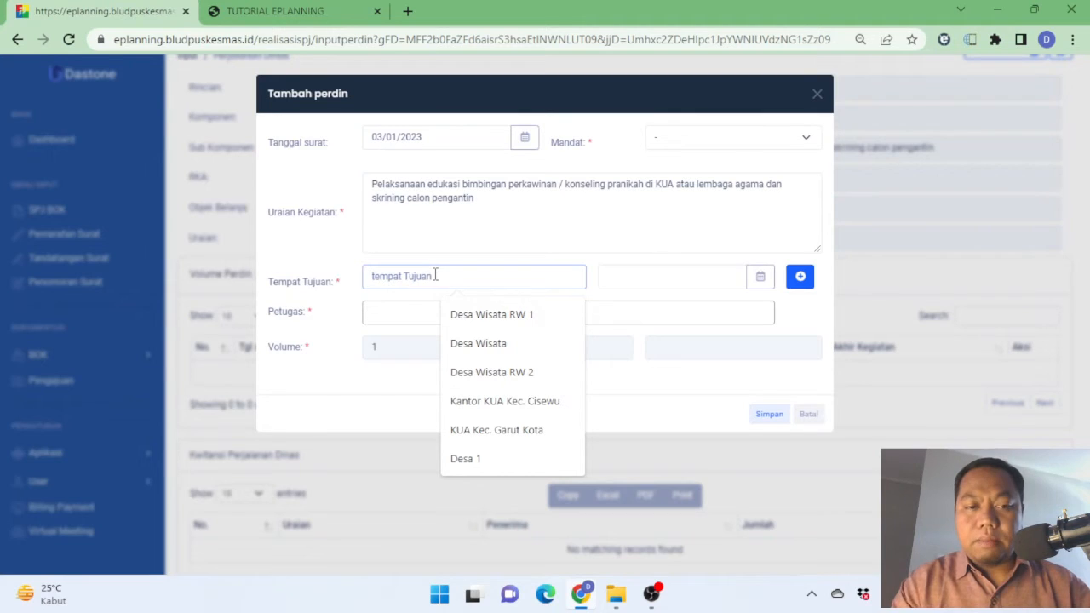
{"action": "type", "text": "Kua"}
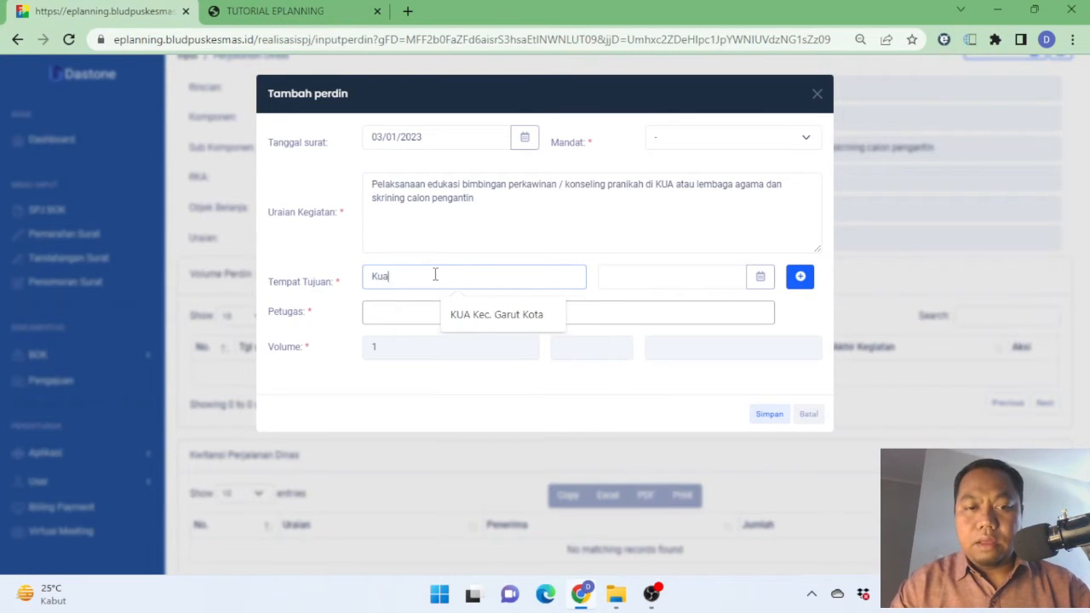
{"action": "type", "text": " Kec. Cis"}
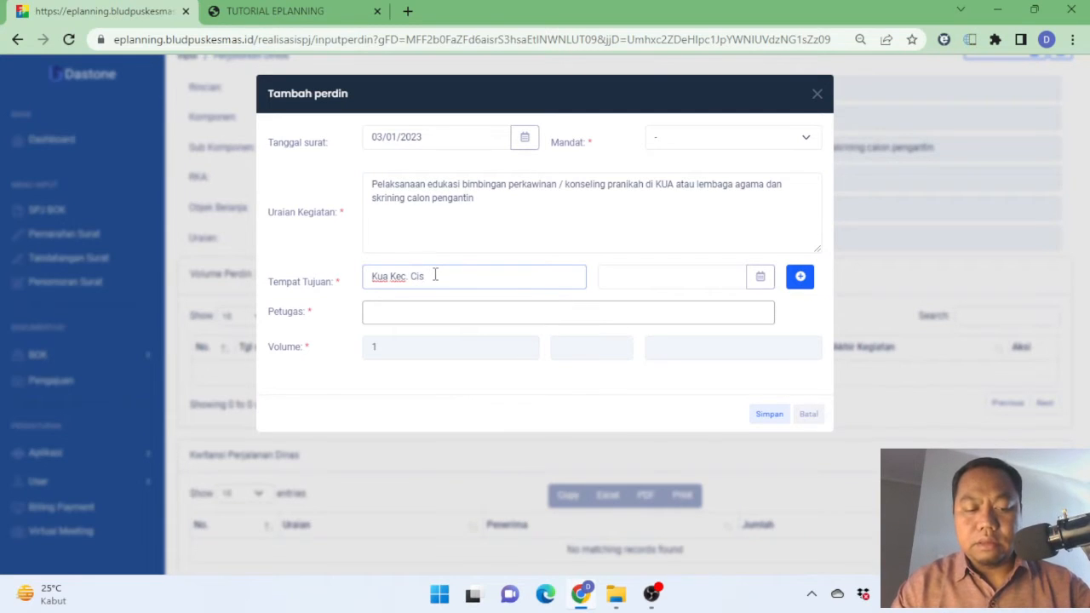
{"action": "type", "text": "ewu"}
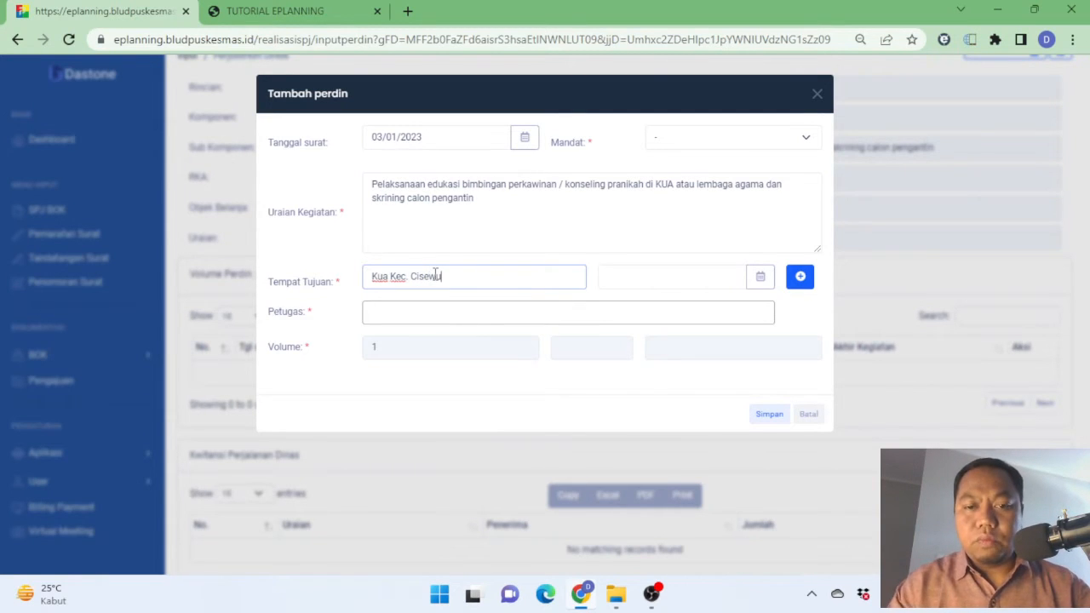
{"action": "left_click", "coordinate": [761, 277]}
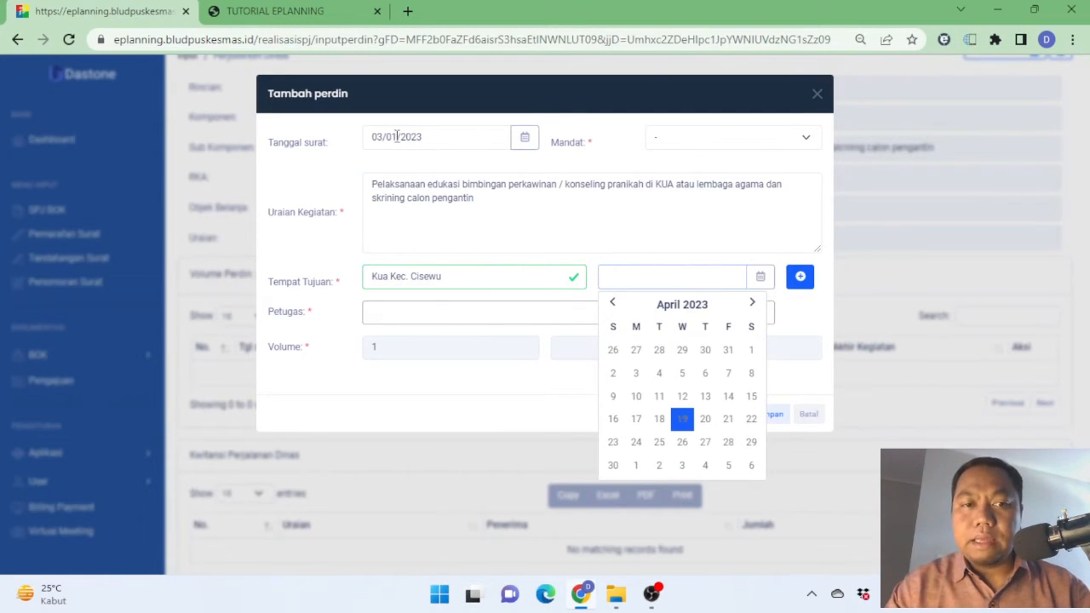
{"action": "left_click", "coordinate": [678, 305]}
{"action": "left_click", "coordinate": [624, 337]}
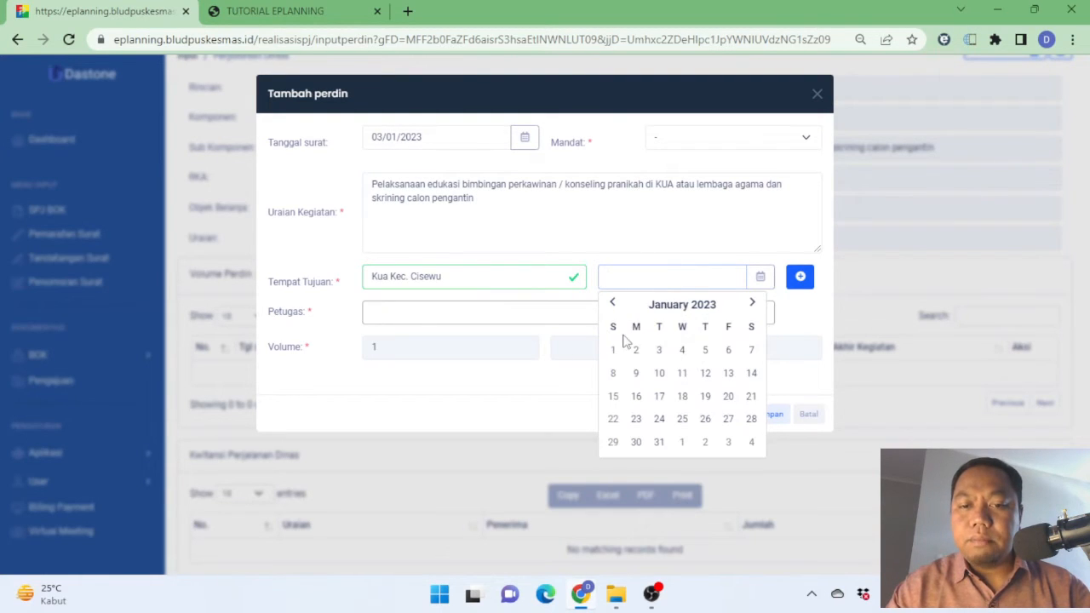
{"action": "left_click", "coordinate": [682, 351]}
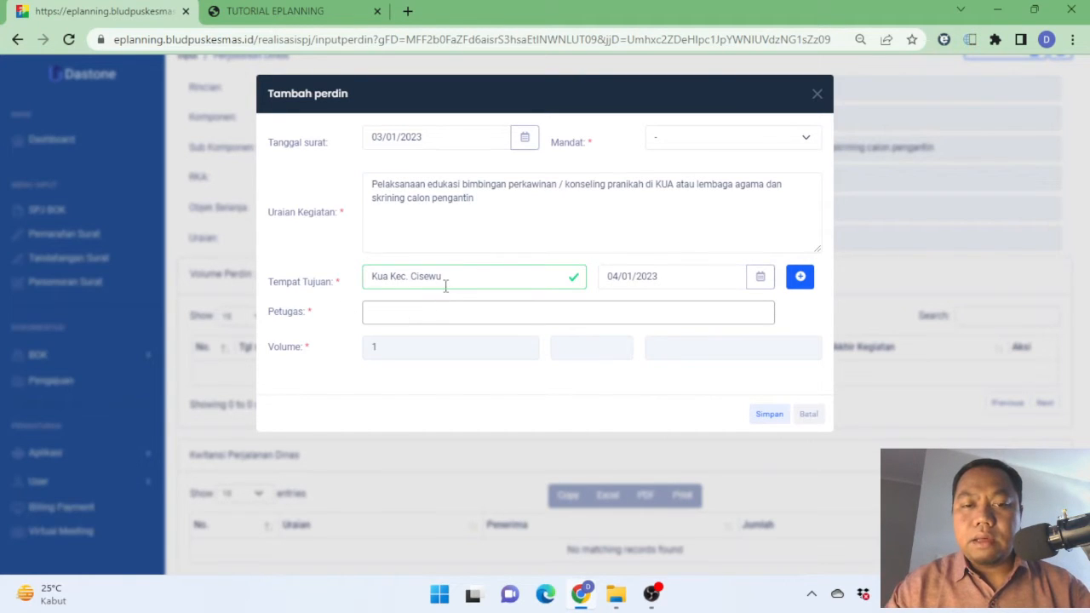
Assign the first officer to the perdin from the Petugas staff choices
{"action": "left_click", "coordinate": [451, 315]}
{"action": "scroll", "coordinate": [450, 366], "scroll_direction": "down", "scroll_amount": 5}
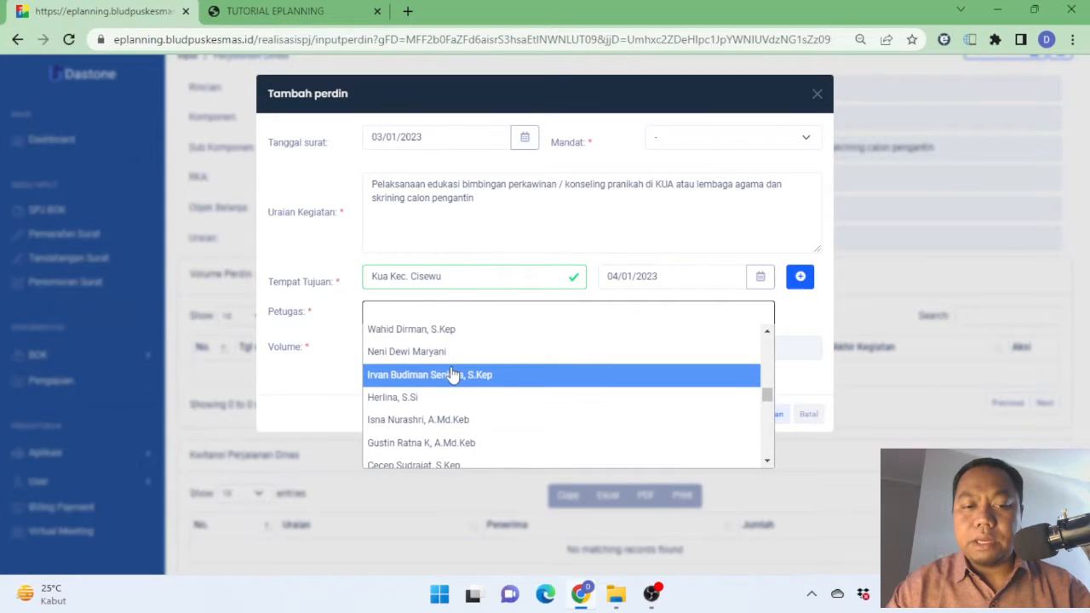
{"action": "left_click", "coordinate": [481, 374]}
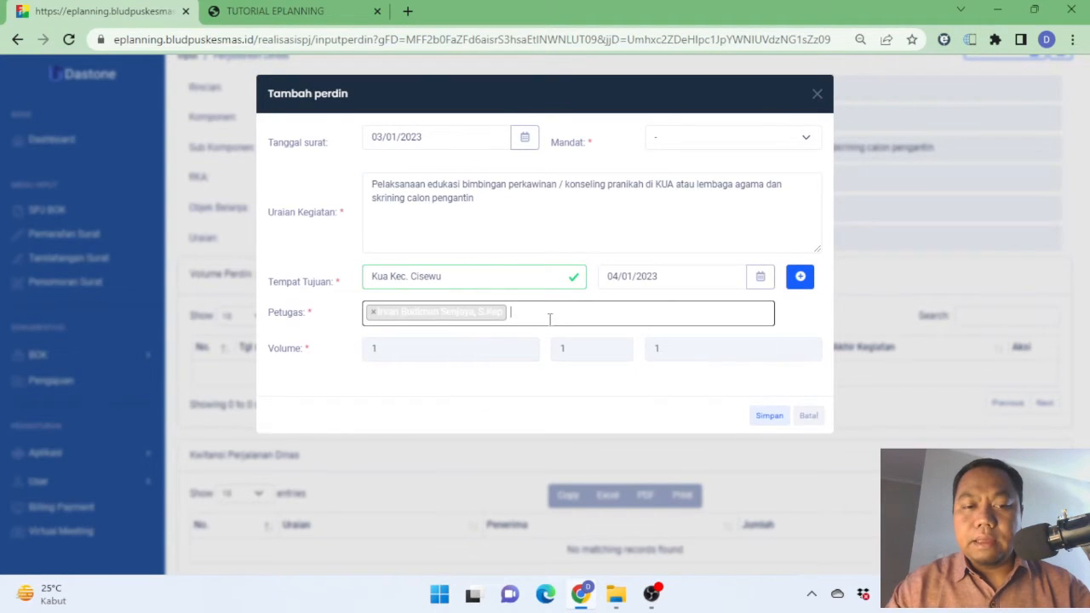
Try adding a second officer to the perdin and remove that officer again
{"action": "left_click", "coordinate": [563, 309]}
{"action": "left_click", "coordinate": [549, 393]}
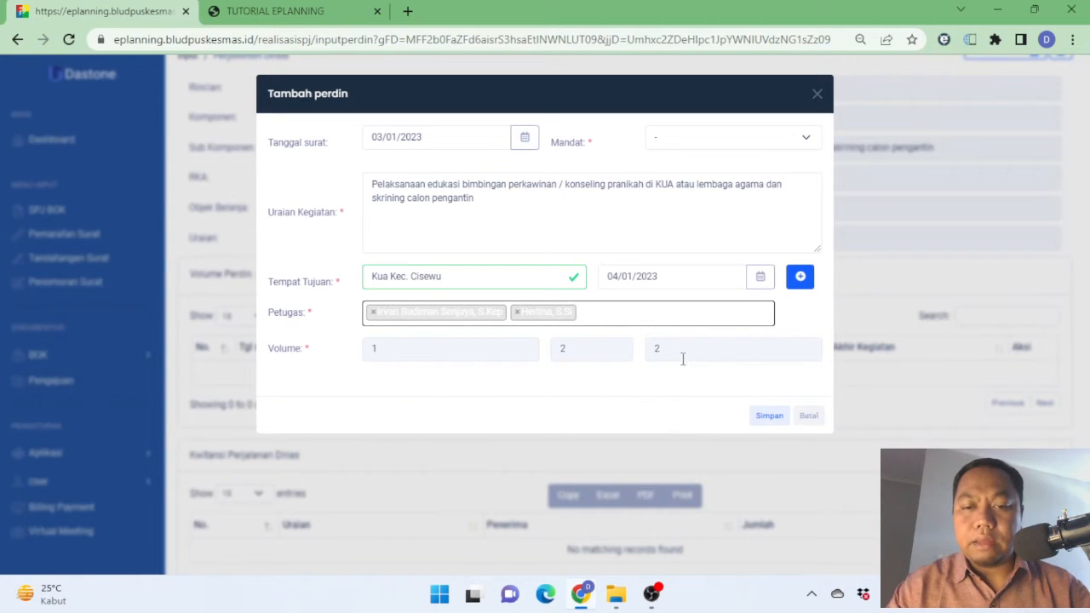
{"action": "left_click", "coordinate": [517, 312]}
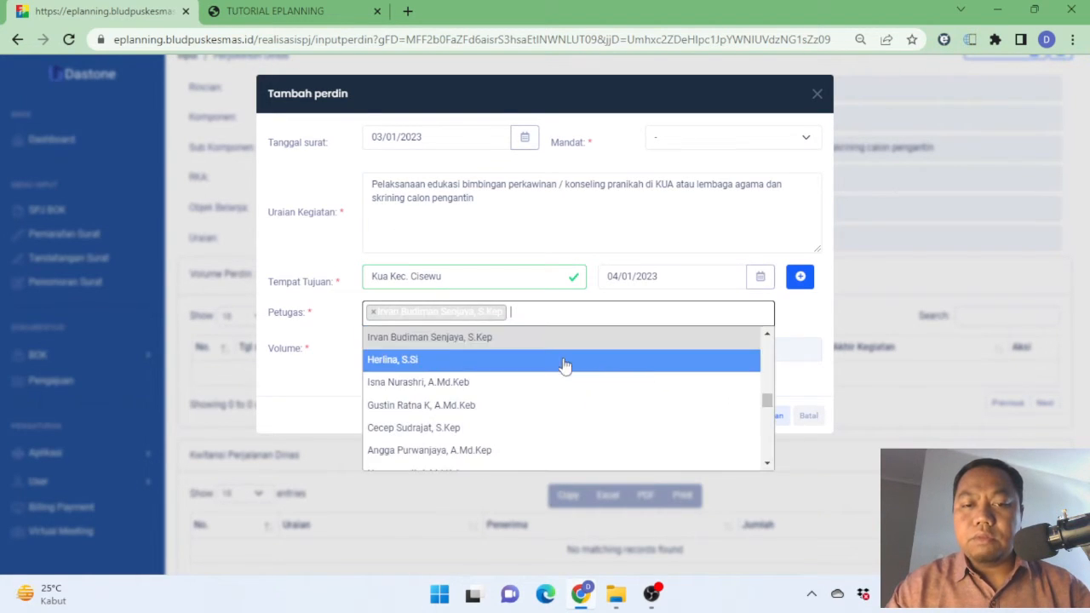
{"action": "left_click", "coordinate": [548, 244]}
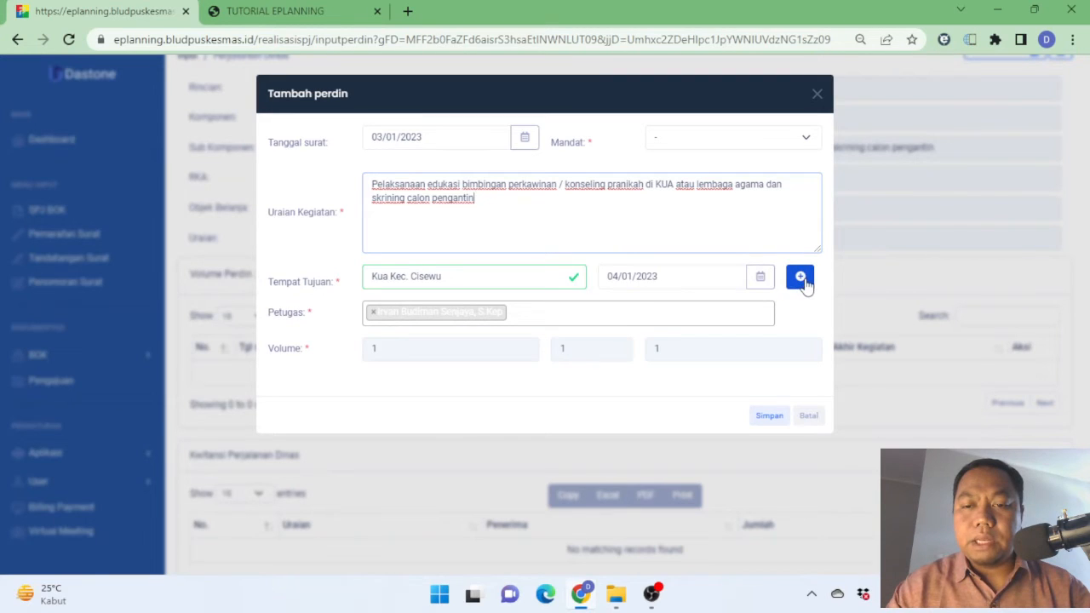
Try a second Kua Kec. Cisewu destination row dated 18/01/2023 and delete that row again
{"action": "left_click", "coordinate": [800, 278]}
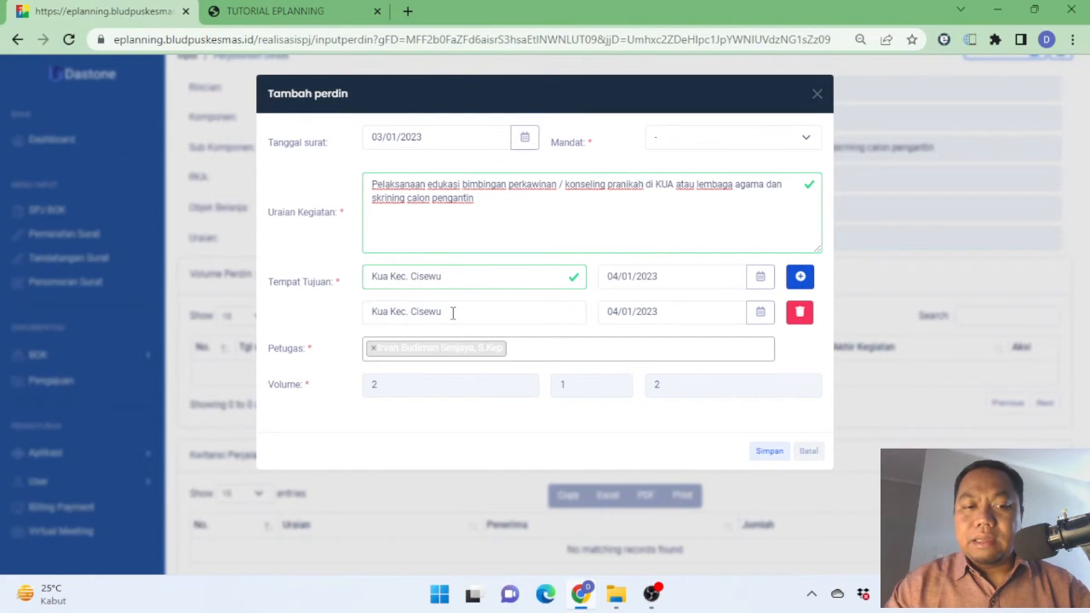
{"action": "left_click", "coordinate": [667, 314]}
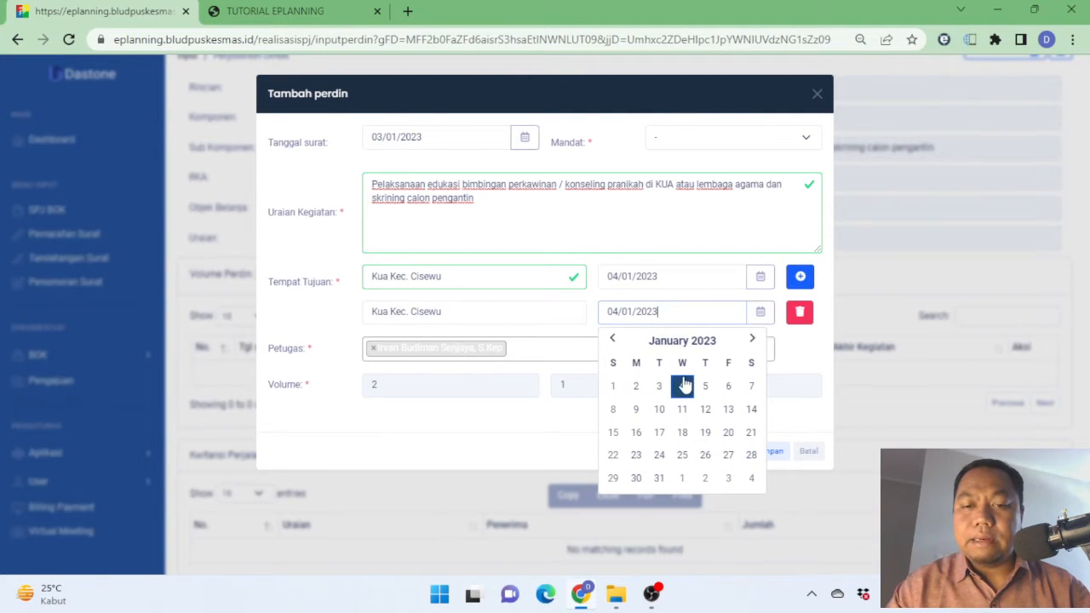
{"action": "left_click", "coordinate": [682, 433]}
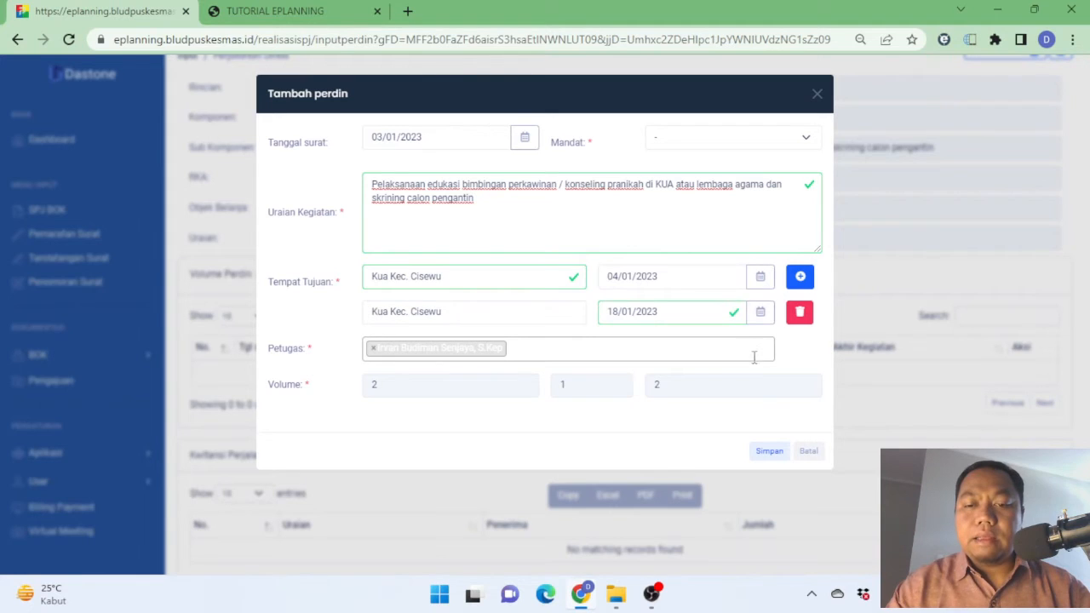
{"action": "left_click", "coordinate": [801, 315]}
Assign a second officer alongside the first one and save the perdin entry
{"action": "left_click", "coordinate": [570, 312]}
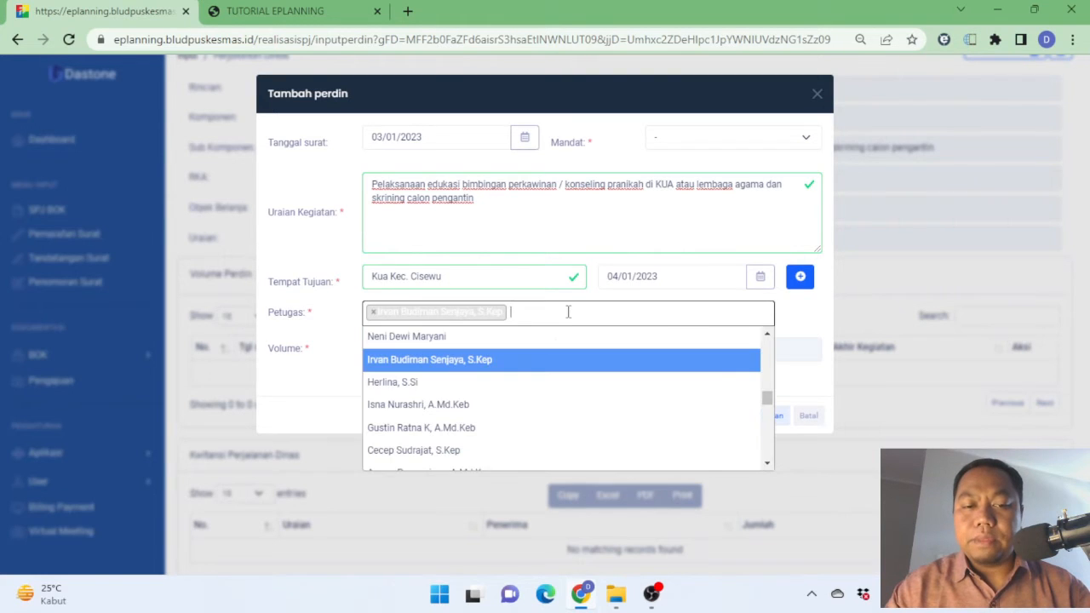
{"action": "left_click", "coordinate": [565, 382]}
{"action": "left_click", "coordinate": [769, 417]}
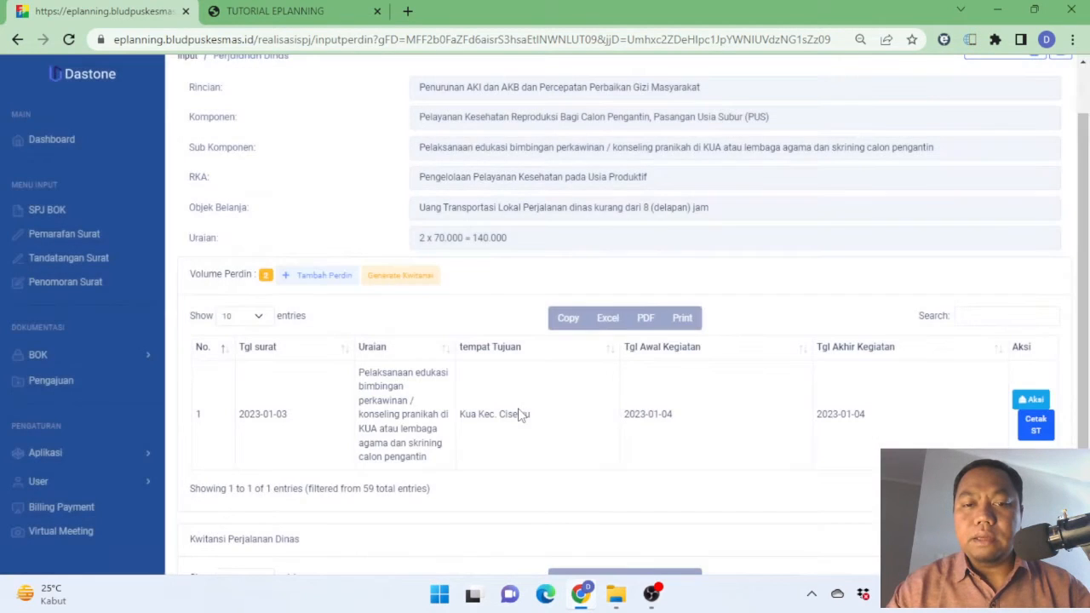
Open the printable Surat Tugas of the saved perdin, review its letter, officer attachment, travel and report pages, and close it
{"action": "scroll", "coordinate": [720, 410], "scroll_direction": "down", "scroll_amount": 2}
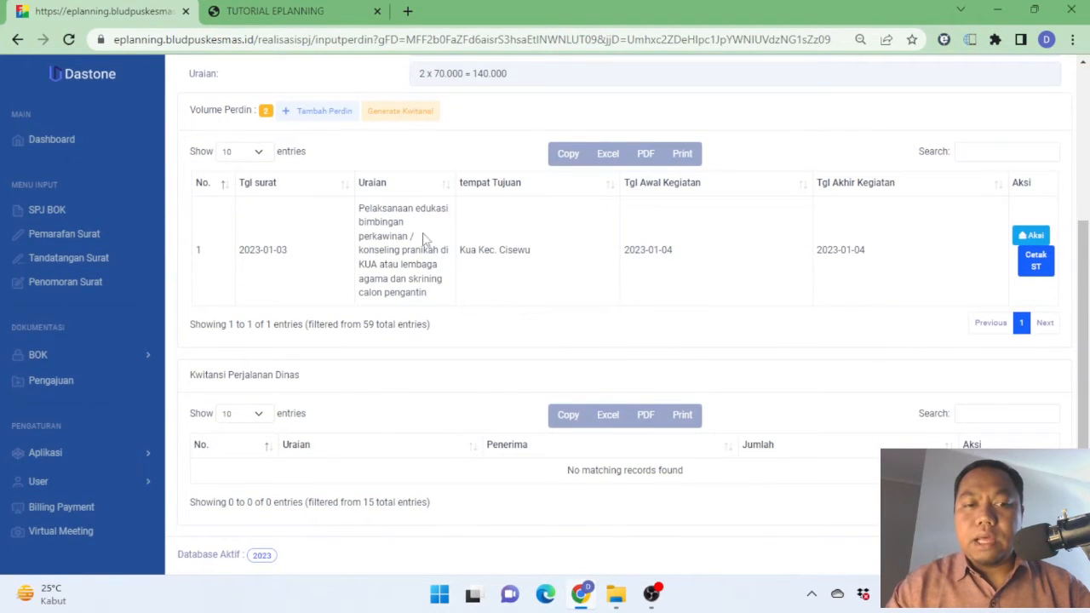
{"action": "left_click", "coordinate": [1047, 267]}
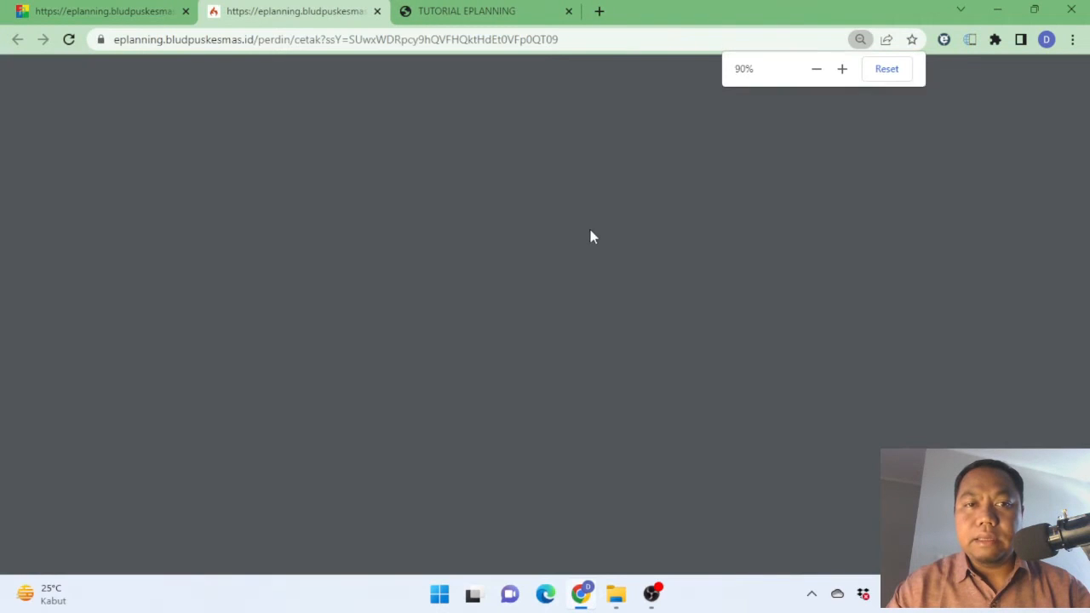
{"action": "scroll", "coordinate": [647, 228], "scroll_direction": "down", "scroll_amount": 8}
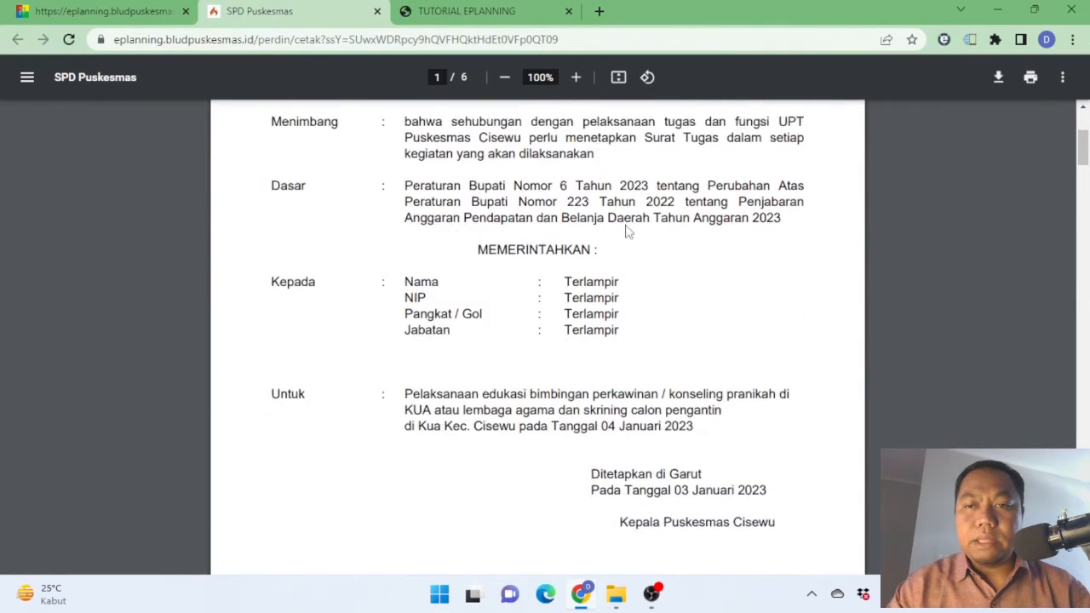
{"action": "scroll", "coordinate": [696, 223], "scroll_direction": "up", "scroll_amount": 8}
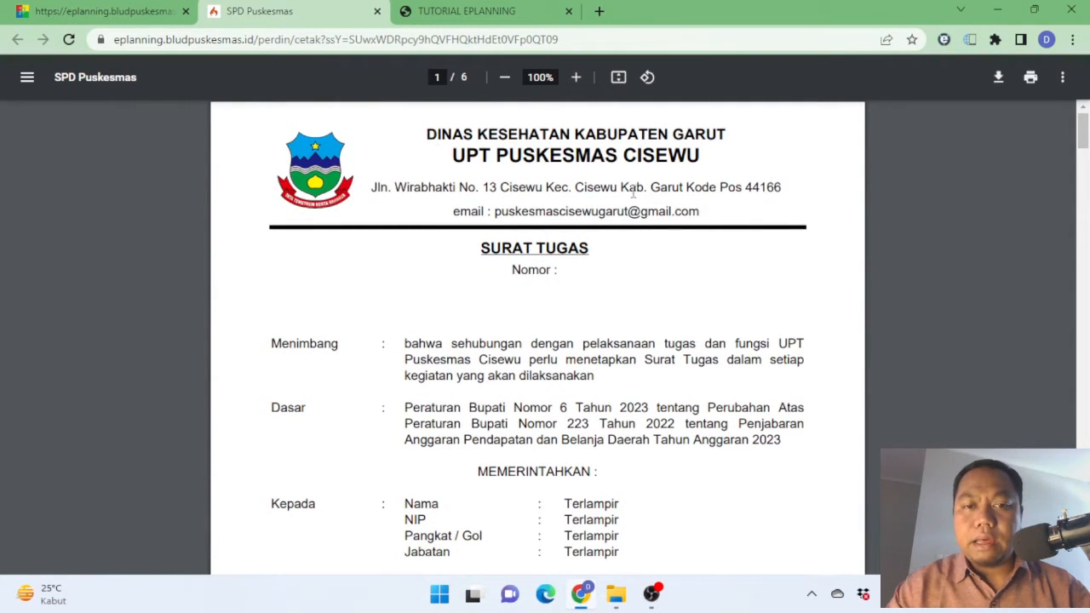
{"action": "scroll", "coordinate": [572, 287], "scroll_direction": "down", "scroll_amount": 8}
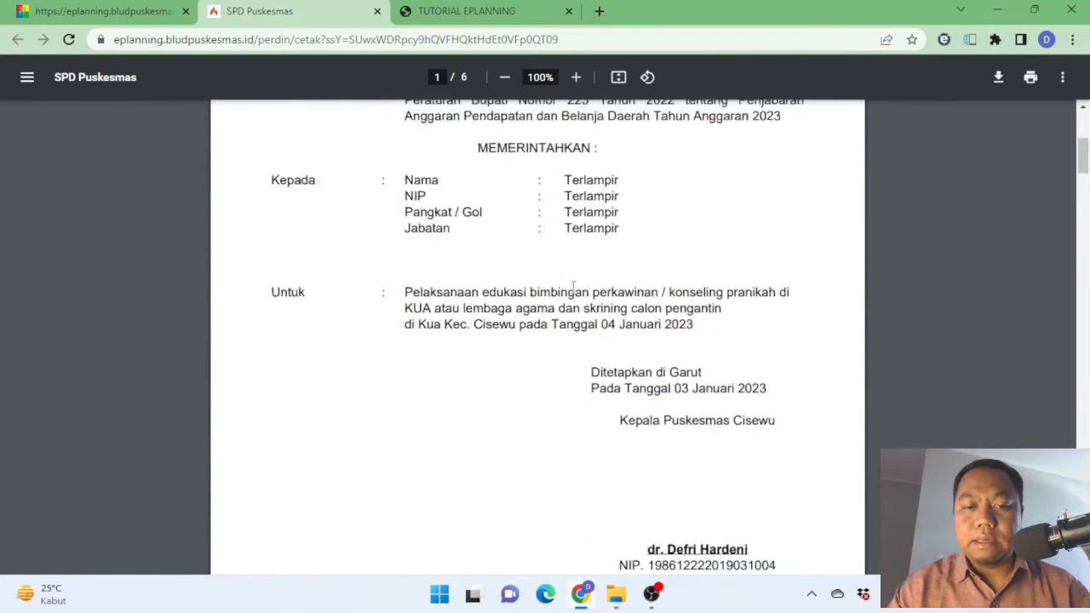
{"action": "scroll", "coordinate": [674, 367], "scroll_direction": "down", "scroll_amount": 5}
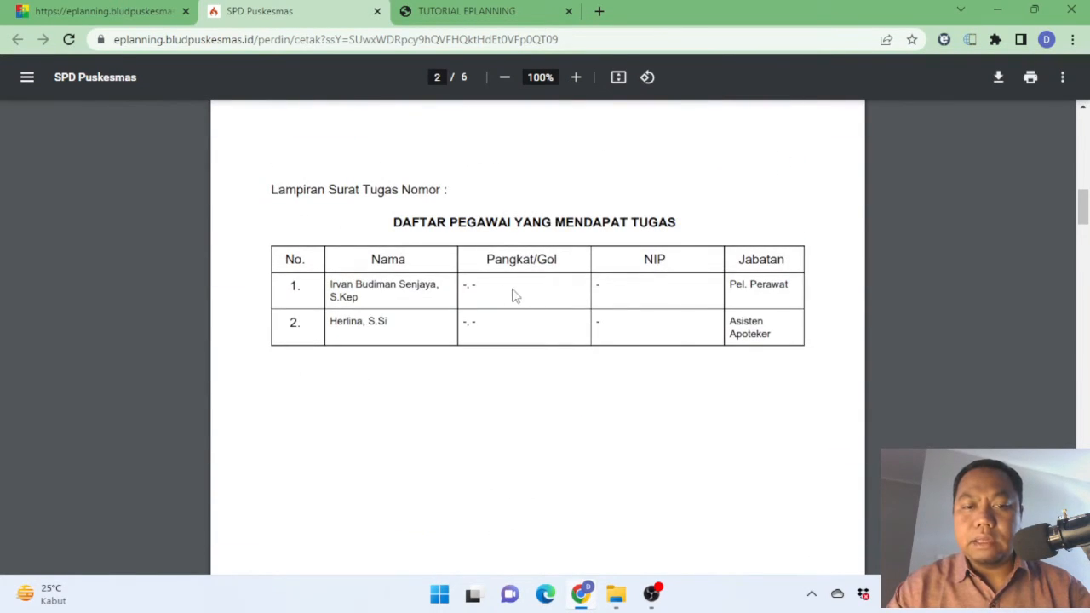
{"action": "scroll", "coordinate": [652, 315], "scroll_direction": "down", "scroll_amount": 6}
{"action": "scroll", "coordinate": [651, 328], "scroll_direction": "down", "scroll_amount": 12}
{"action": "scroll", "coordinate": [519, 281], "scroll_direction": "down", "scroll_amount": 10}
{"action": "scroll", "coordinate": [581, 320], "scroll_direction": "down", "scroll_amount": 12}
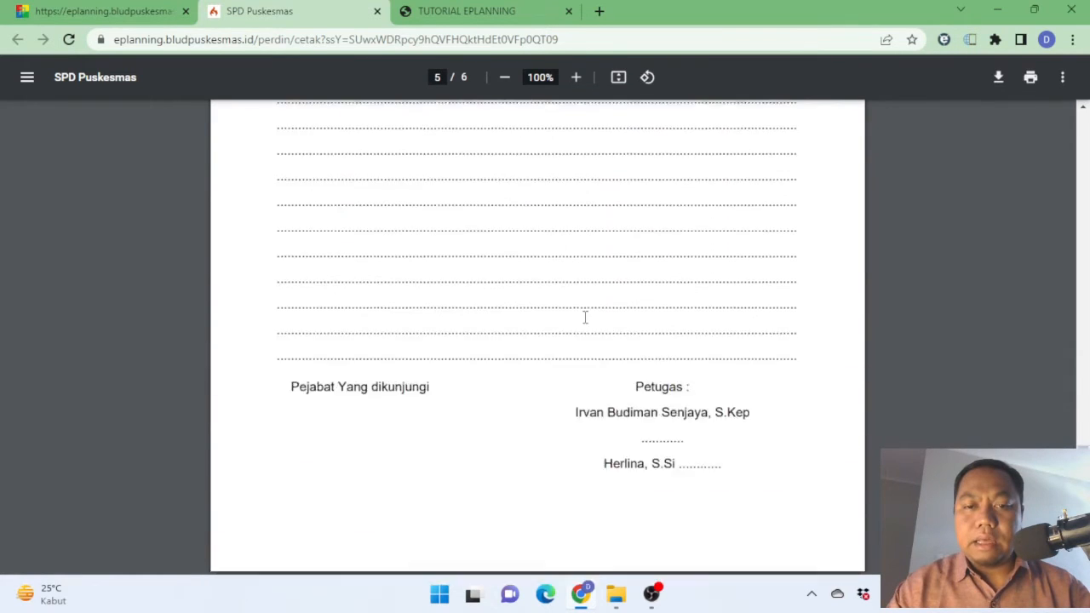
{"action": "scroll", "coordinate": [584, 325], "scroll_direction": "up", "scroll_amount": 6}
{"action": "scroll", "coordinate": [545, 268], "scroll_direction": "down", "scroll_amount": 1}
{"action": "scroll", "coordinate": [536, 270], "scroll_direction": "down", "scroll_amount": 6}
{"action": "scroll", "coordinate": [538, 284], "scroll_direction": "up", "scroll_amount": 3}
{"action": "scroll", "coordinate": [537, 284], "scroll_direction": "up", "scroll_amount": 15}
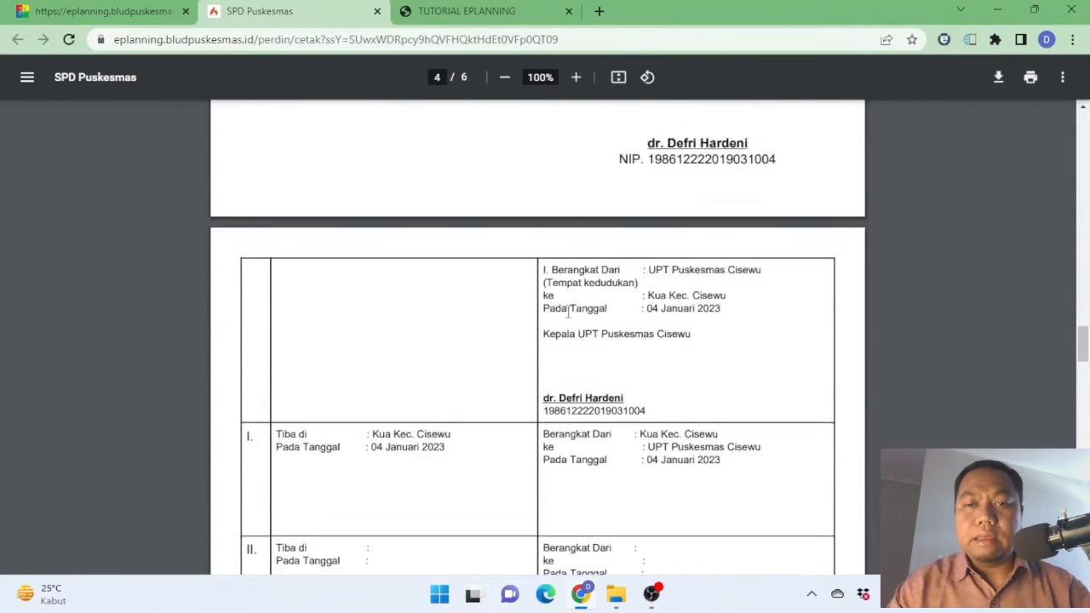
{"action": "scroll", "coordinate": [569, 317], "scroll_direction": "up", "scroll_amount": 20}
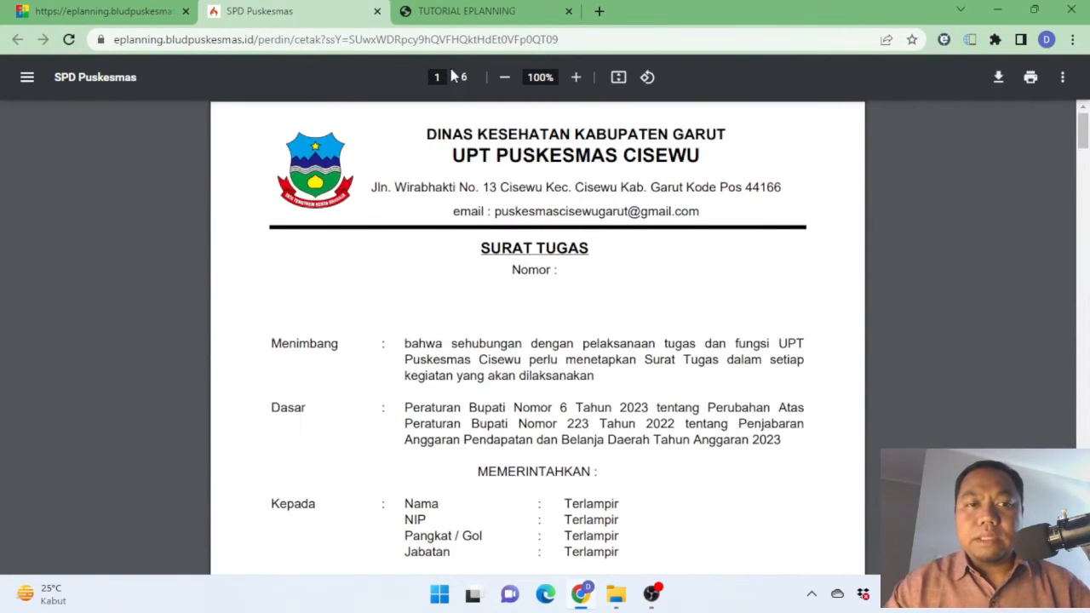
{"action": "left_click", "coordinate": [377, 11]}
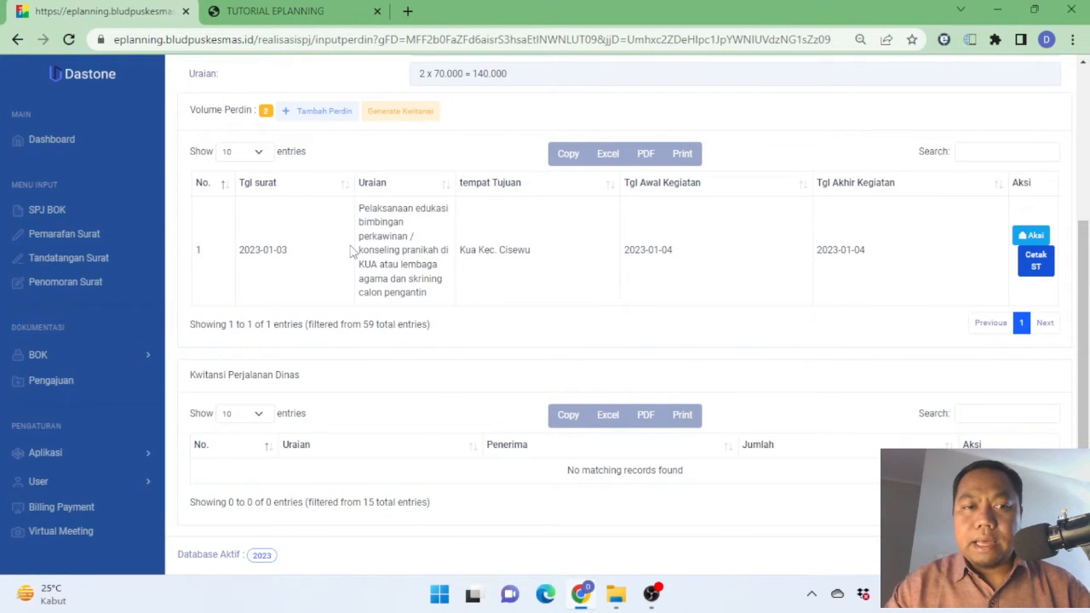
Check the perdin volume against the Uraian calculation and generate the travel kwitansi for the activity
{"action": "scroll", "coordinate": [351, 251], "scroll_direction": "up", "scroll_amount": 2}
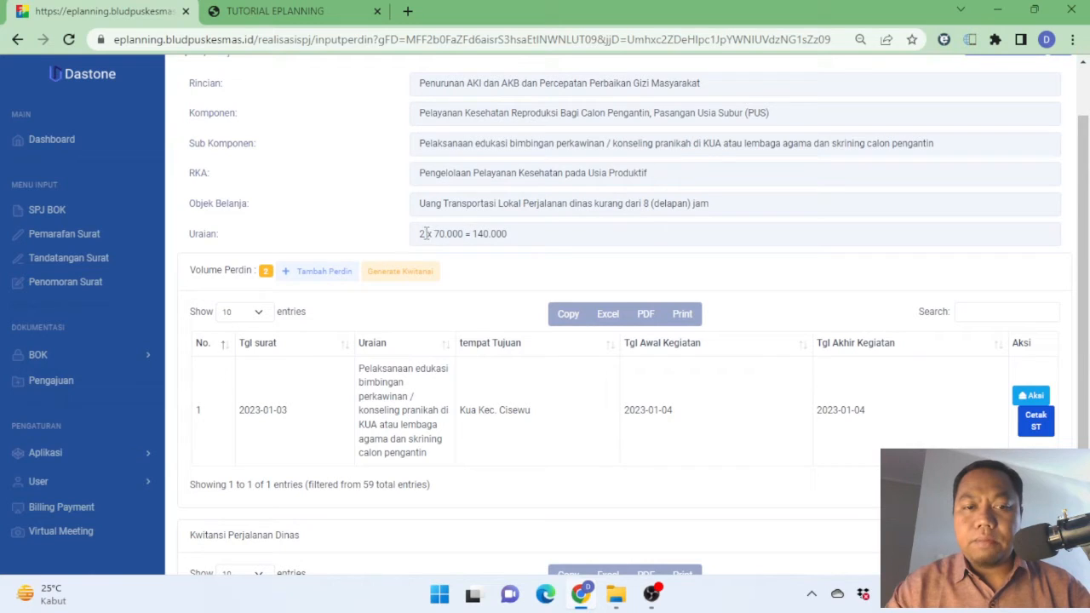
{"action": "left_click", "coordinate": [421, 233]}
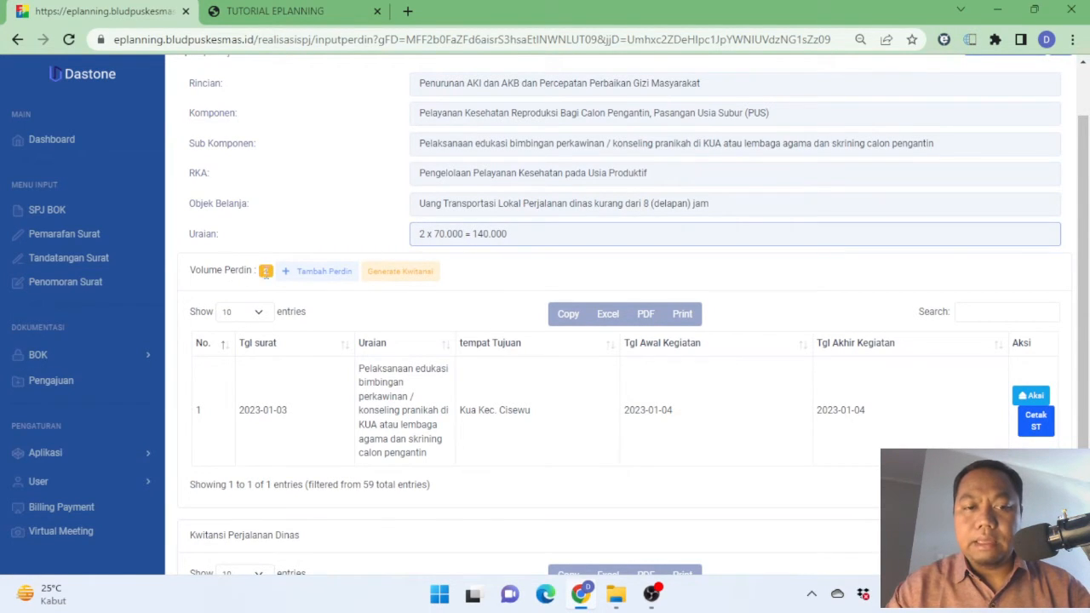
{"action": "scroll", "coordinate": [406, 293], "scroll_direction": "down", "scroll_amount": 2}
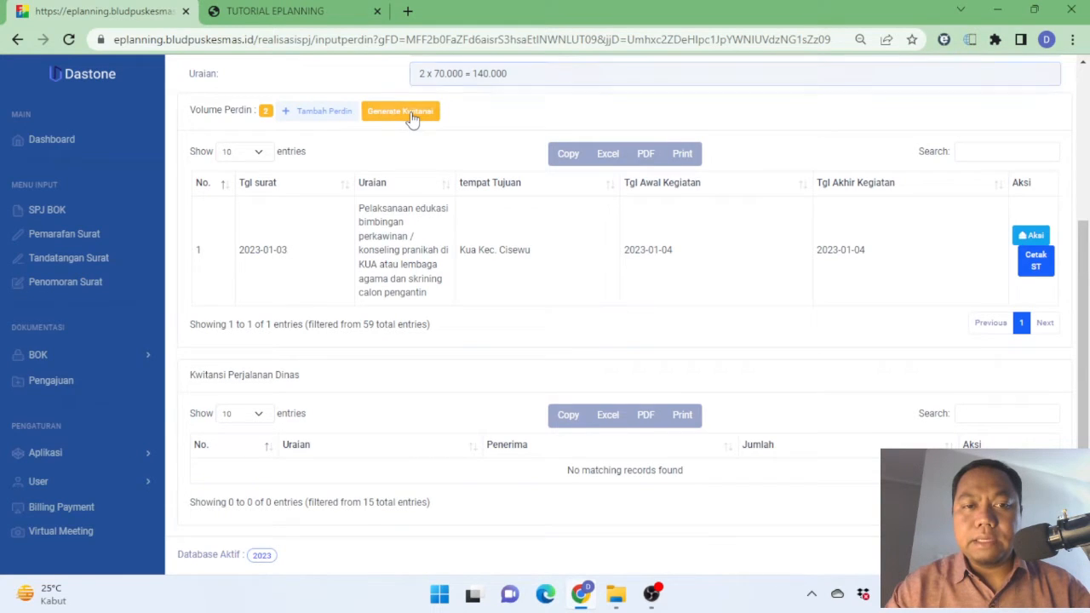
{"action": "left_click", "coordinate": [412, 117]}
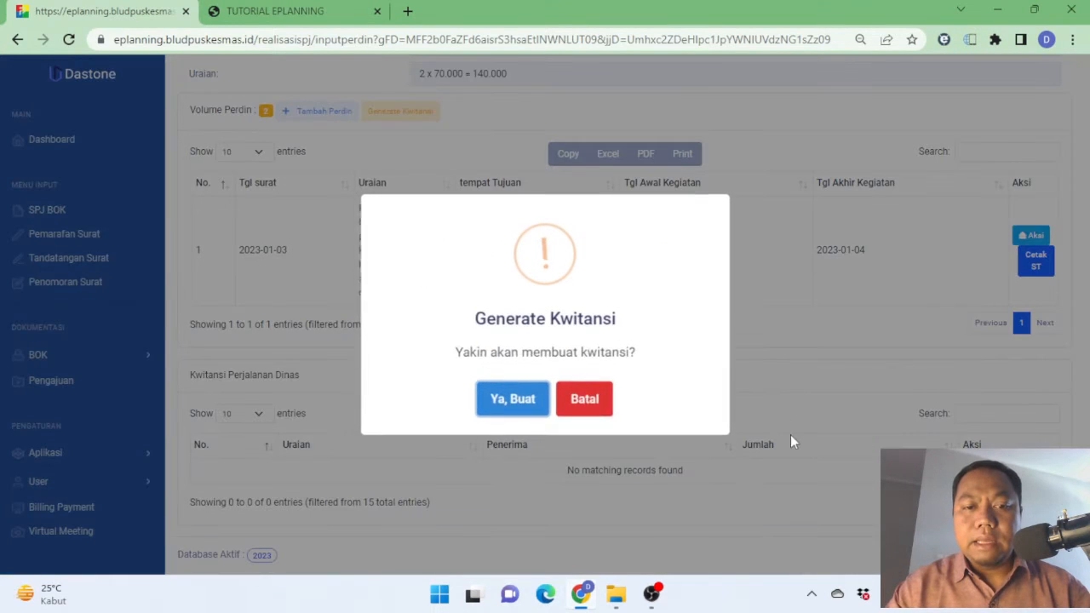
{"action": "left_click", "coordinate": [512, 400]}
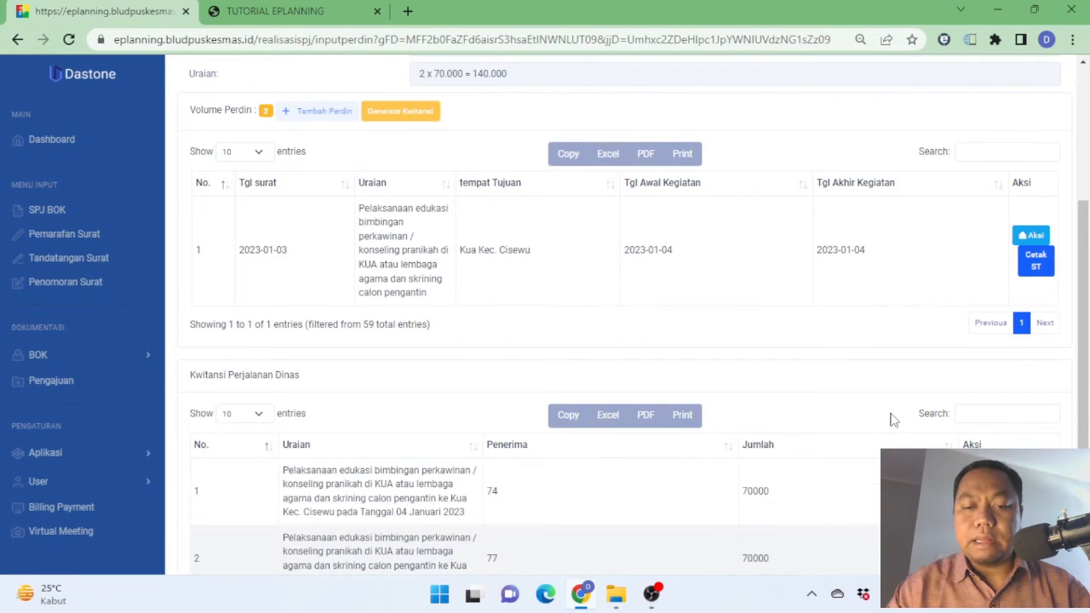
Open the printable kwitansi of the first recipient, review its payment details and signatories, and return to the perdin input page
{"action": "scroll", "coordinate": [891, 419], "scroll_direction": "down", "scroll_amount": 2}
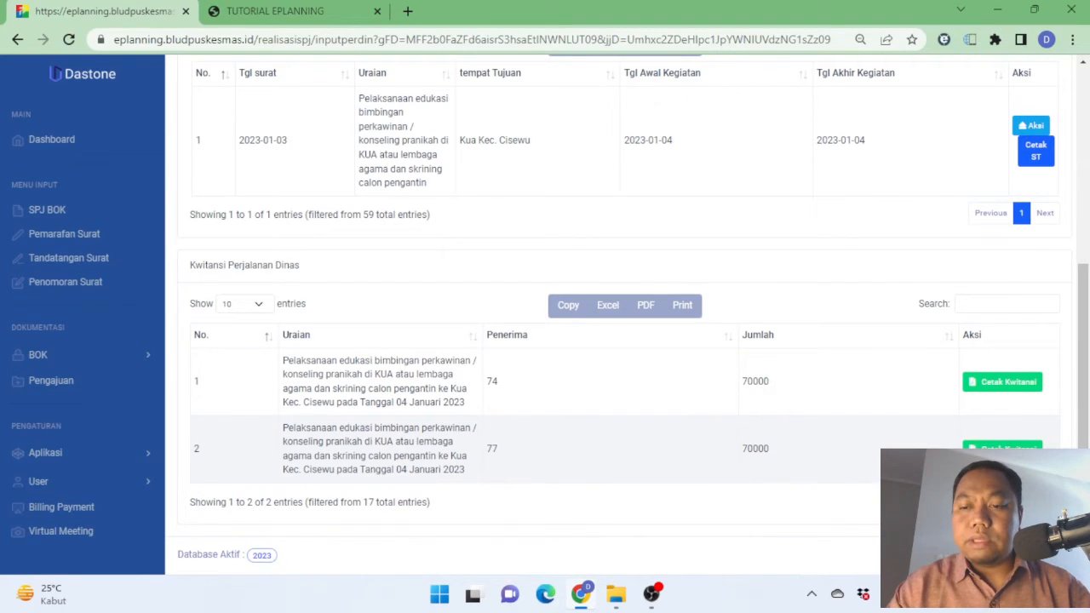
{"action": "left_click", "coordinate": [1010, 386]}
{"action": "scroll", "coordinate": [708, 369], "scroll_direction": "down", "scroll_amount": 2}
{"action": "scroll", "coordinate": [761, 394], "scroll_direction": "up", "scroll_amount": 1}
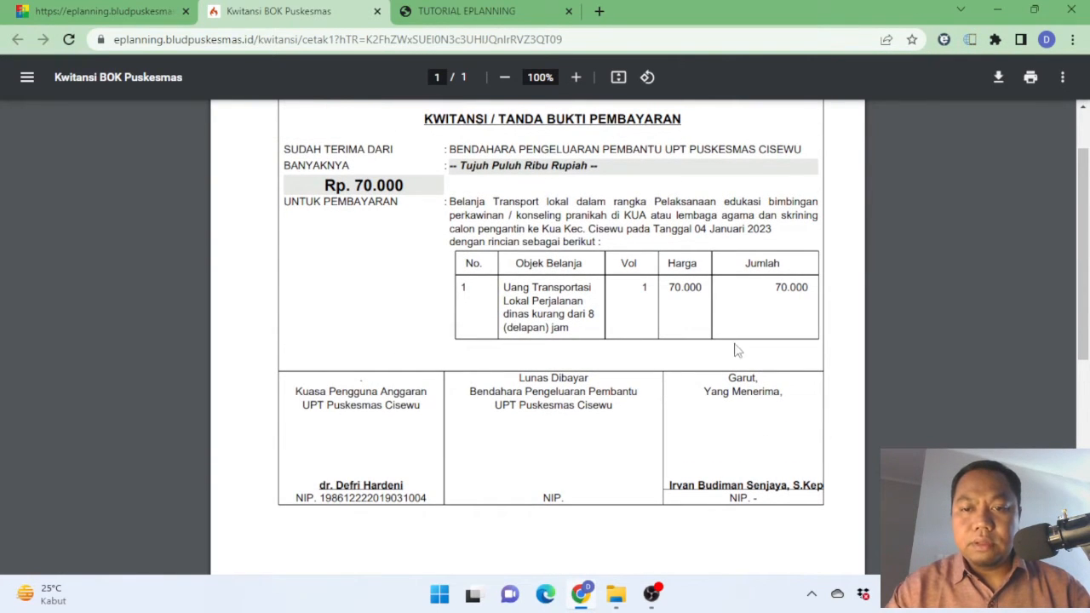
{"action": "left_click", "coordinate": [94, 12]}
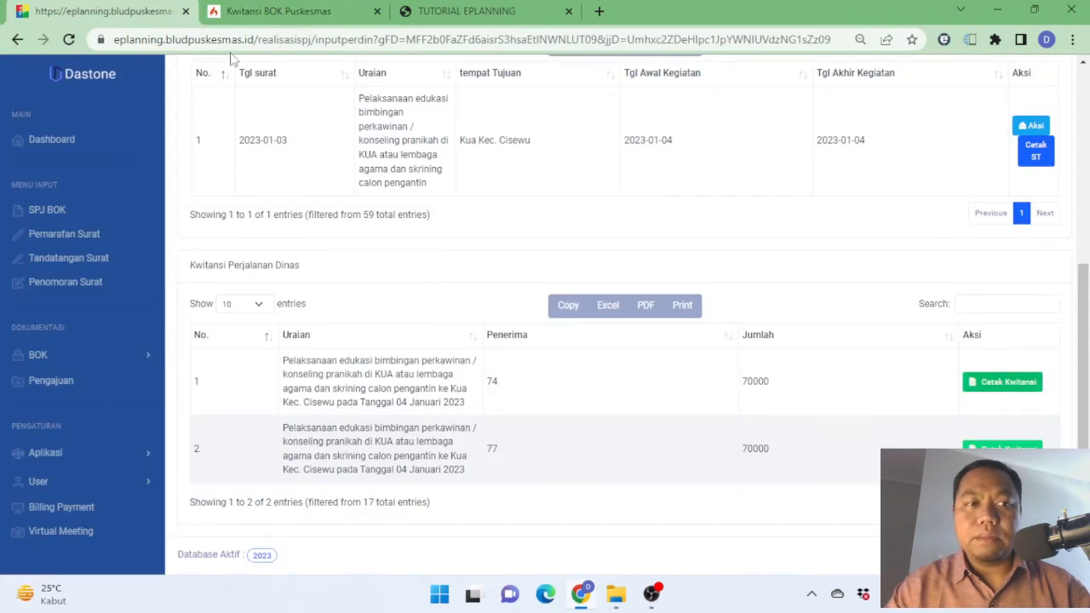
Open the printable kwitansi of the second recipient, review its payment details and signatories, and return to the perdin input page
{"action": "left_click", "coordinate": [1002, 450]}
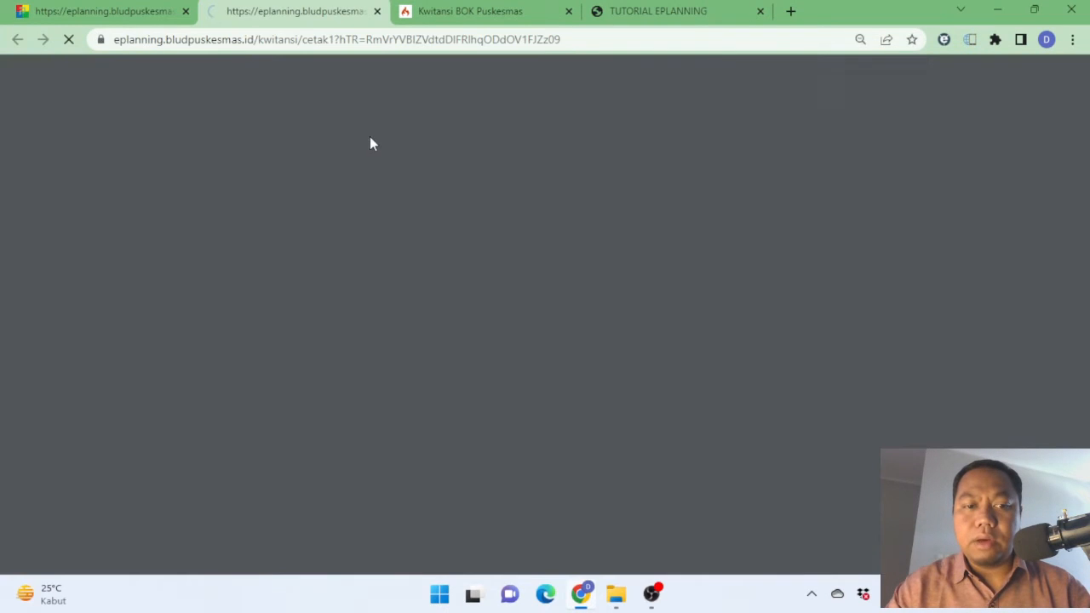
{"action": "scroll", "coordinate": [630, 367], "scroll_direction": "down", "scroll_amount": 5}
{"action": "scroll", "coordinate": [644, 357], "scroll_direction": "up", "scroll_amount": 5}
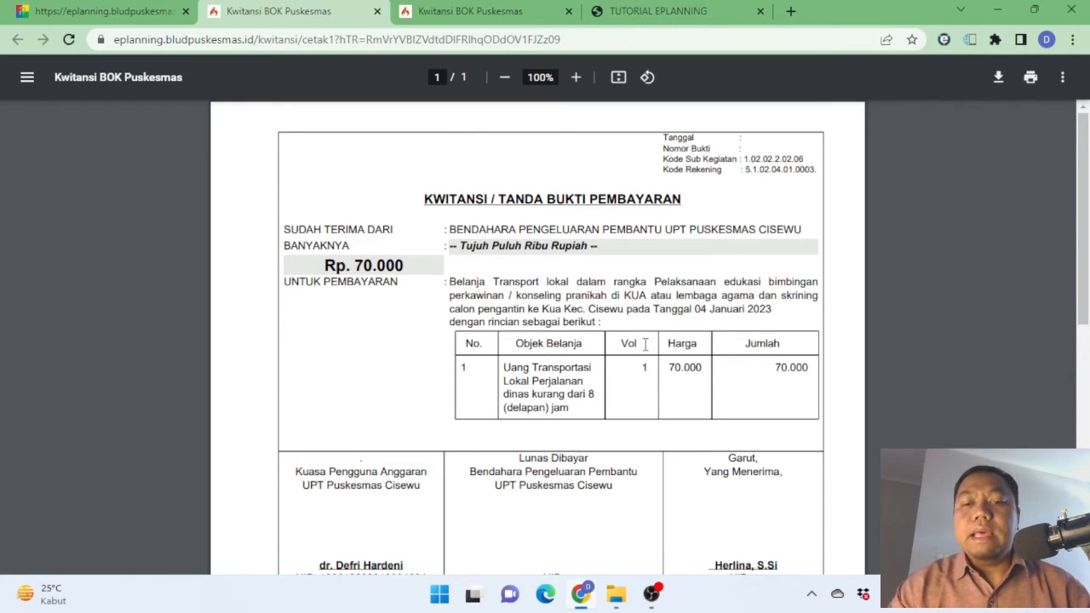
{"action": "scroll", "coordinate": [669, 308], "scroll_direction": "down", "scroll_amount": 3}
{"action": "scroll", "coordinate": [670, 308], "scroll_direction": "up", "scroll_amount": 3}
{"action": "left_click", "coordinate": [107, 12]}
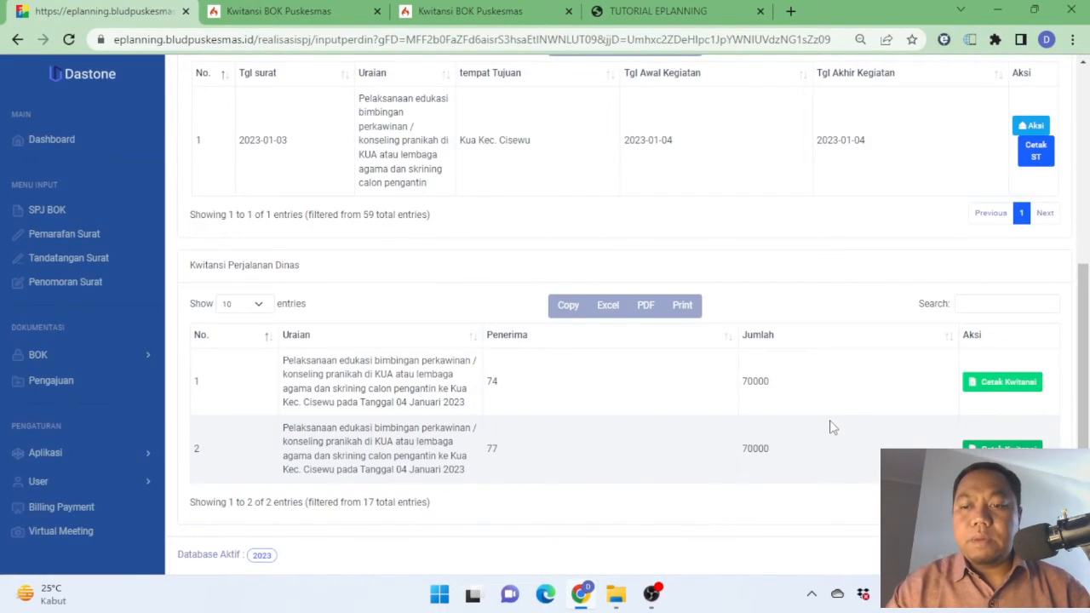
Review the activity details, the perdin entry and the kwitansi list on the perdin input page
{"action": "scroll", "coordinate": [832, 429], "scroll_direction": "up", "scroll_amount": 2}
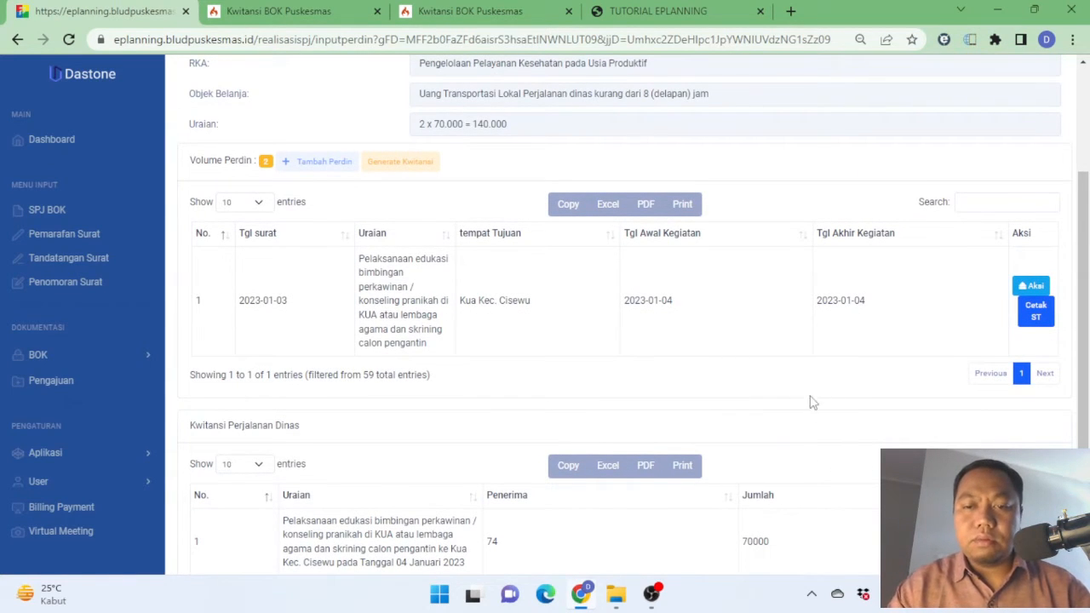
{"action": "scroll", "coordinate": [850, 367], "scroll_direction": "up", "scroll_amount": 2}
{"action": "scroll", "coordinate": [850, 366], "scroll_direction": "down", "scroll_amount": 2}
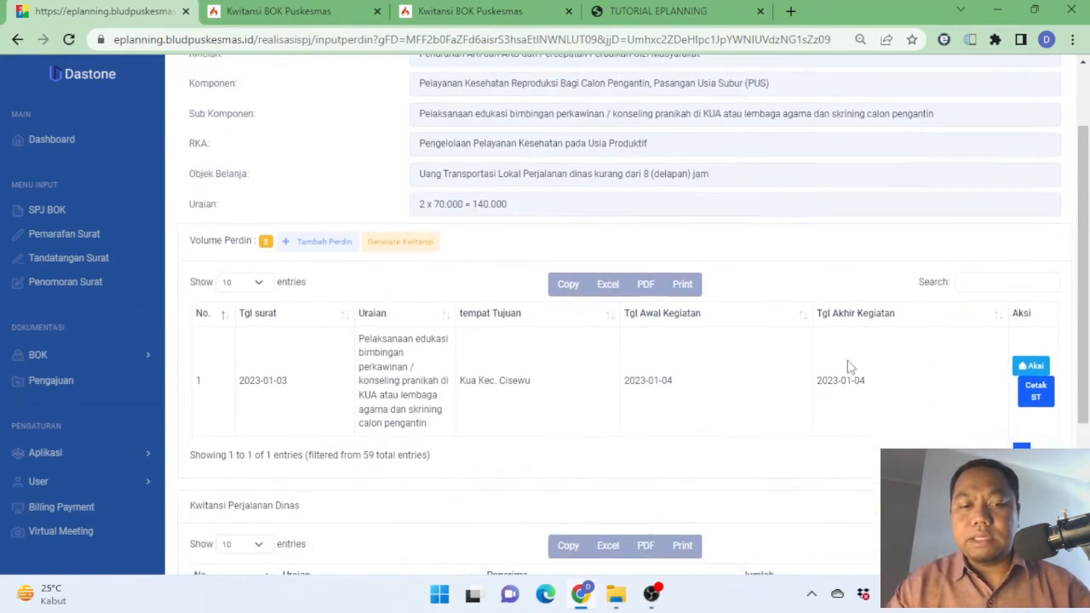
{"action": "scroll", "coordinate": [850, 366], "scroll_direction": "down", "scroll_amount": 1}
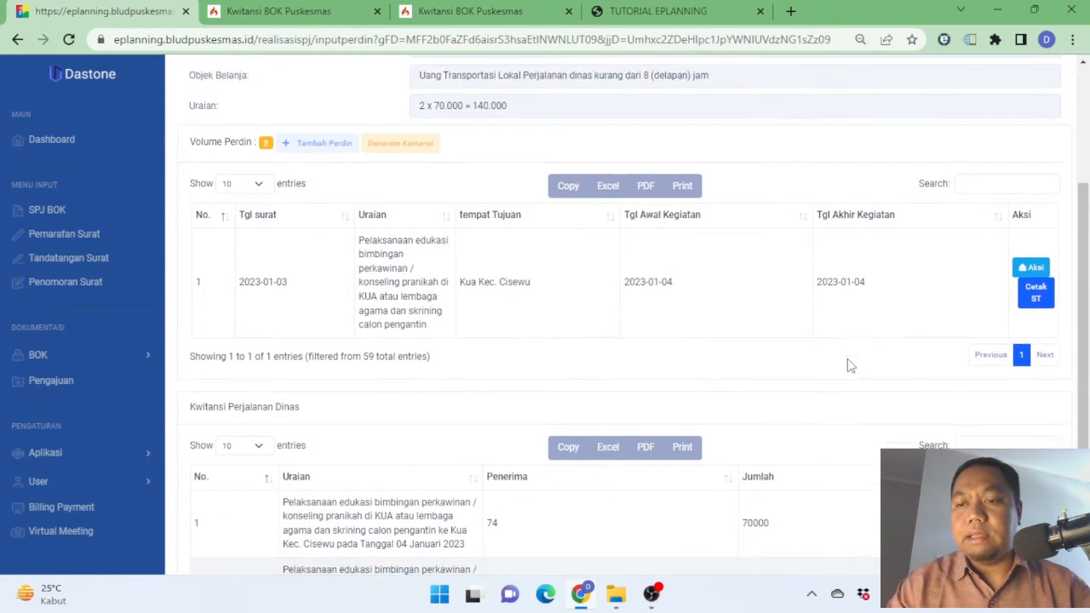
{"action": "scroll", "coordinate": [839, 372], "scroll_direction": "up", "scroll_amount": 2}
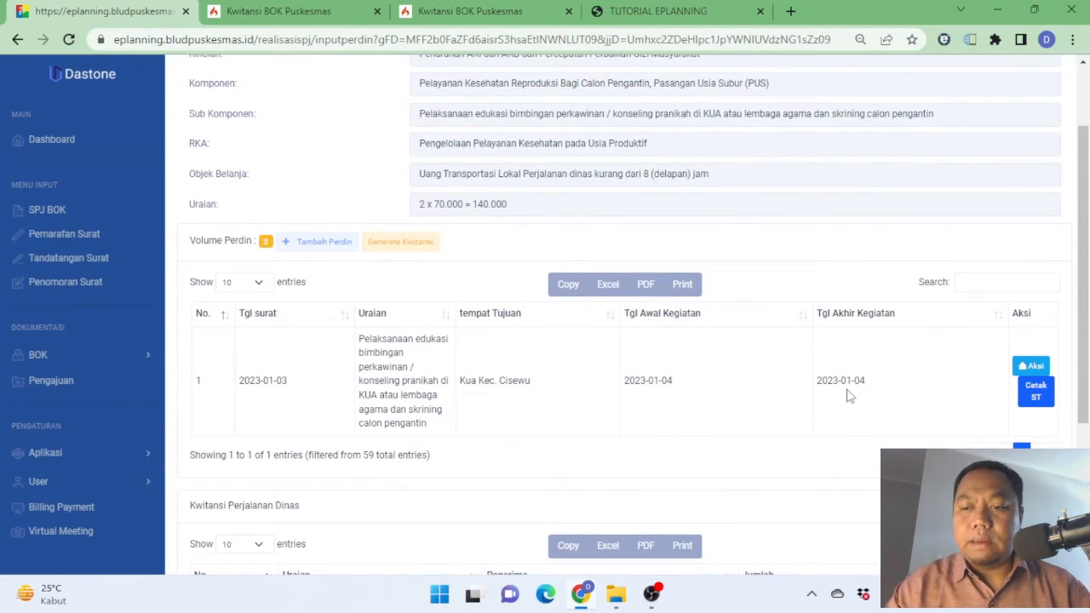
{"action": "scroll", "coordinate": [848, 394], "scroll_direction": "up", "scroll_amount": 1}
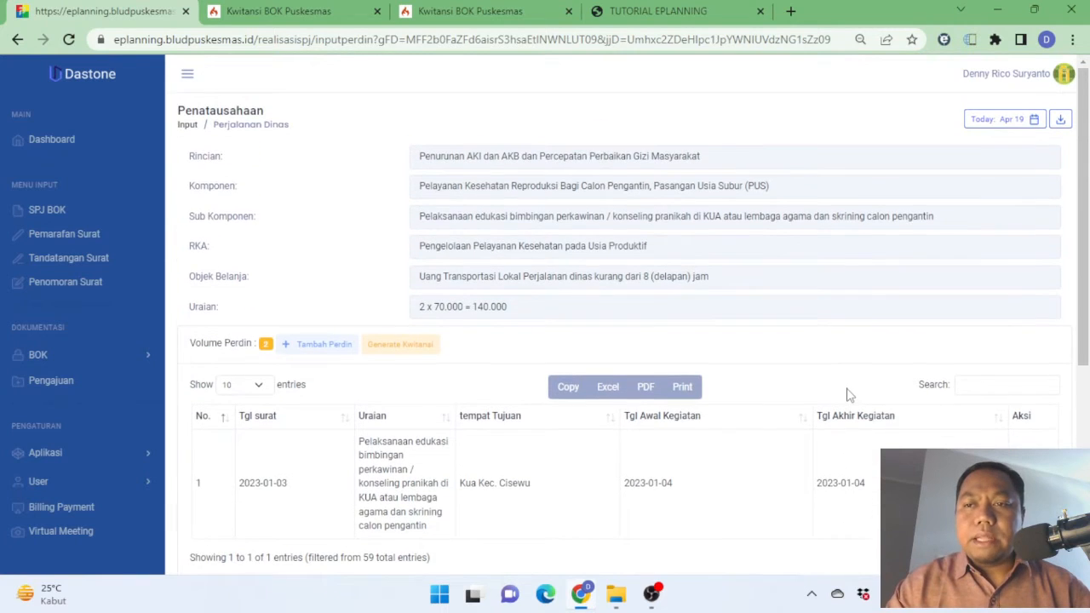
{"action": "scroll", "coordinate": [849, 395], "scroll_direction": "down", "scroll_amount": 2}
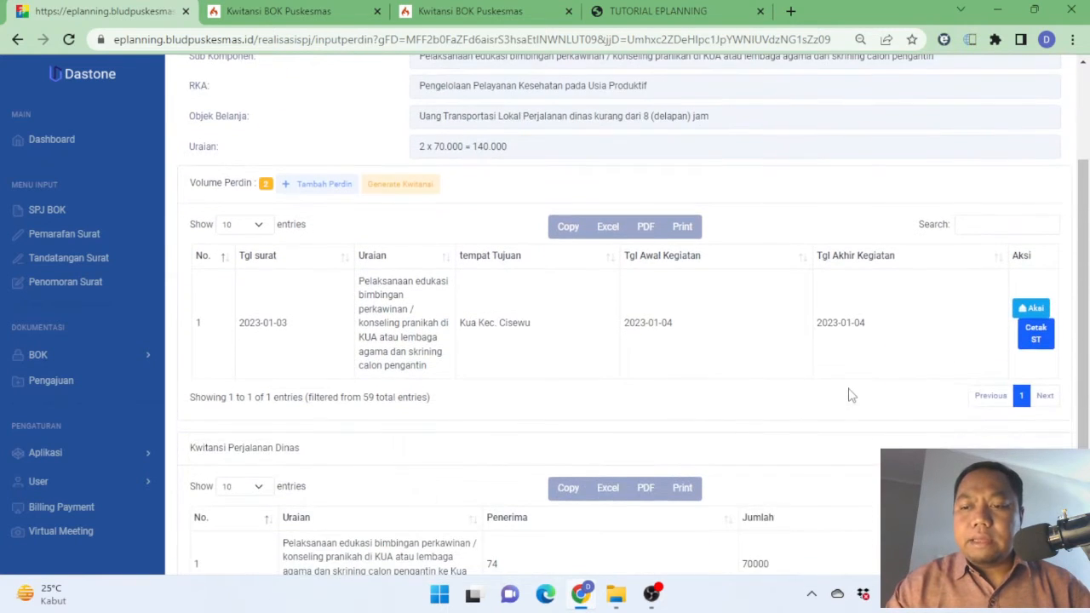
Open the printable Surat Tugas of the KUA activity again and look through its letter and SPD pages
{"action": "left_click", "coordinate": [1035, 335]}
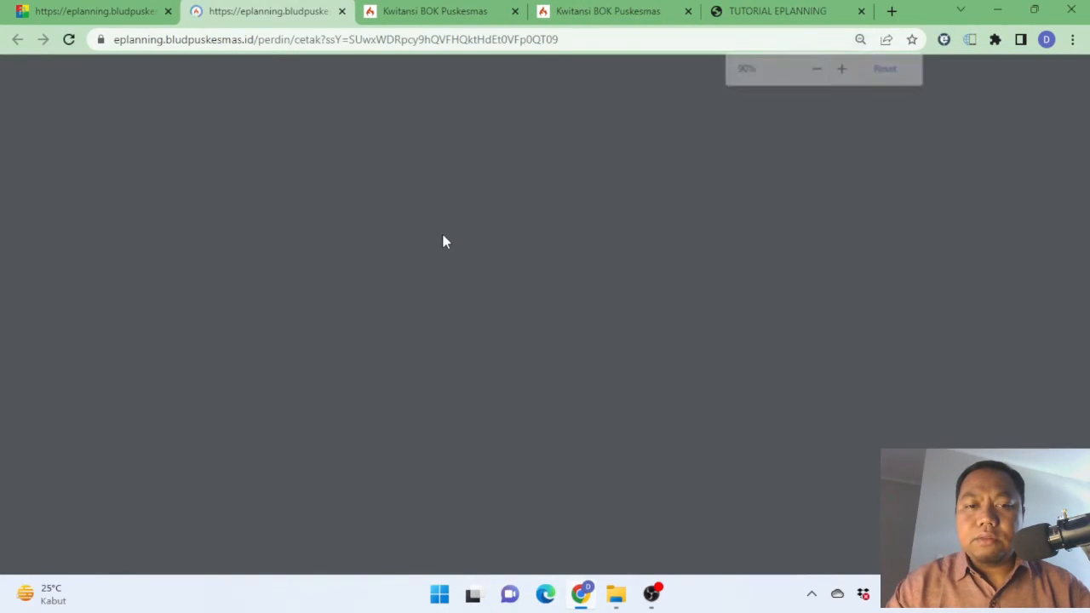
{"action": "scroll", "coordinate": [504, 262], "scroll_direction": "down", "scroll_amount": 1}
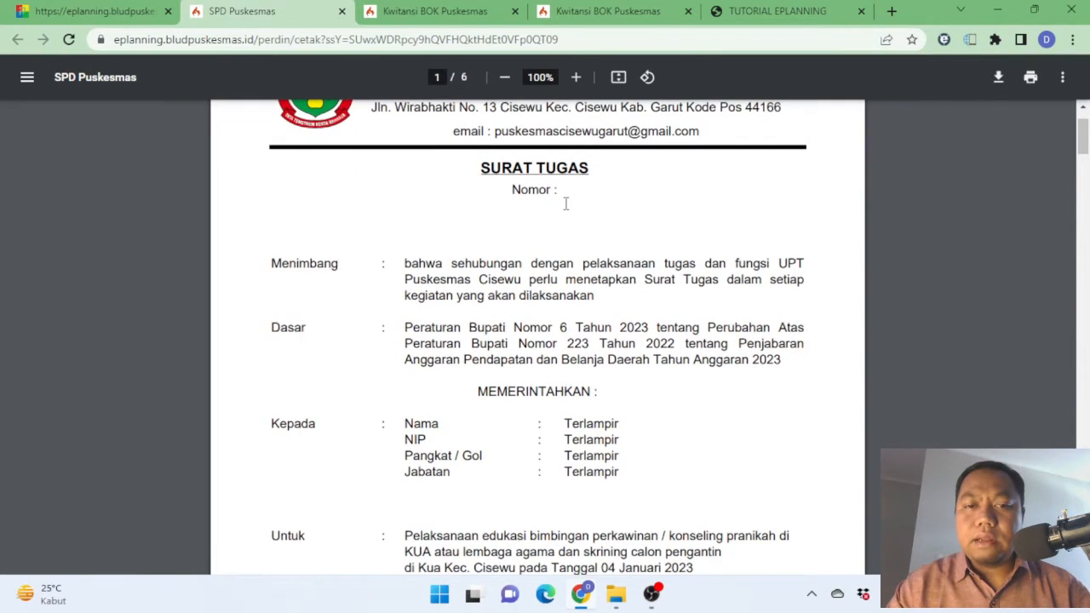
{"action": "scroll", "coordinate": [613, 281], "scroll_direction": "down", "scroll_amount": 4}
{"action": "scroll", "coordinate": [671, 315], "scroll_direction": "down", "scroll_amount": 7}
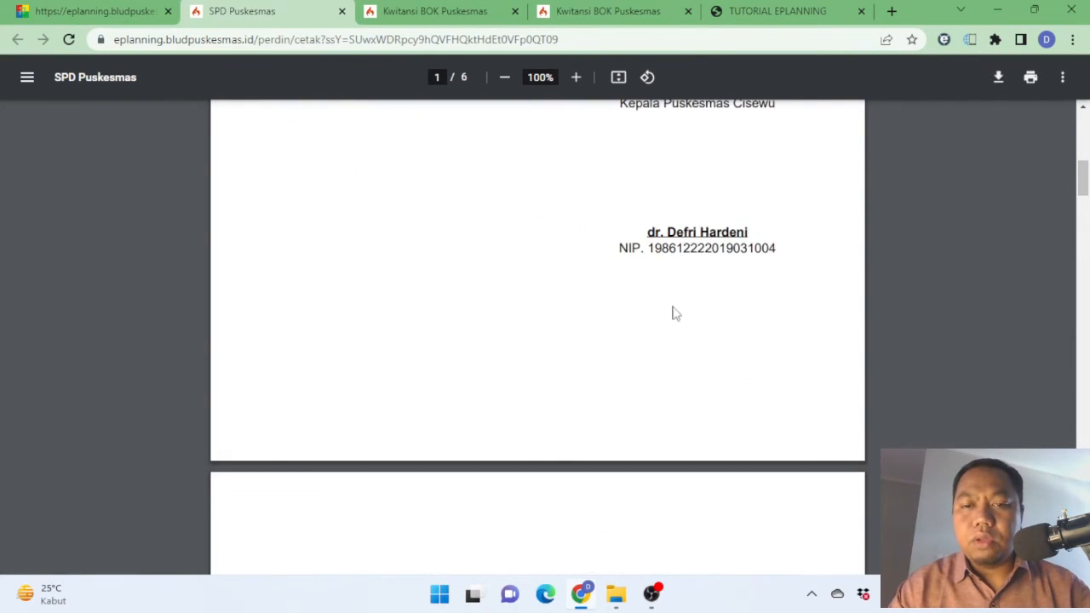
{"action": "scroll", "coordinate": [680, 302], "scroll_direction": "down", "scroll_amount": 15}
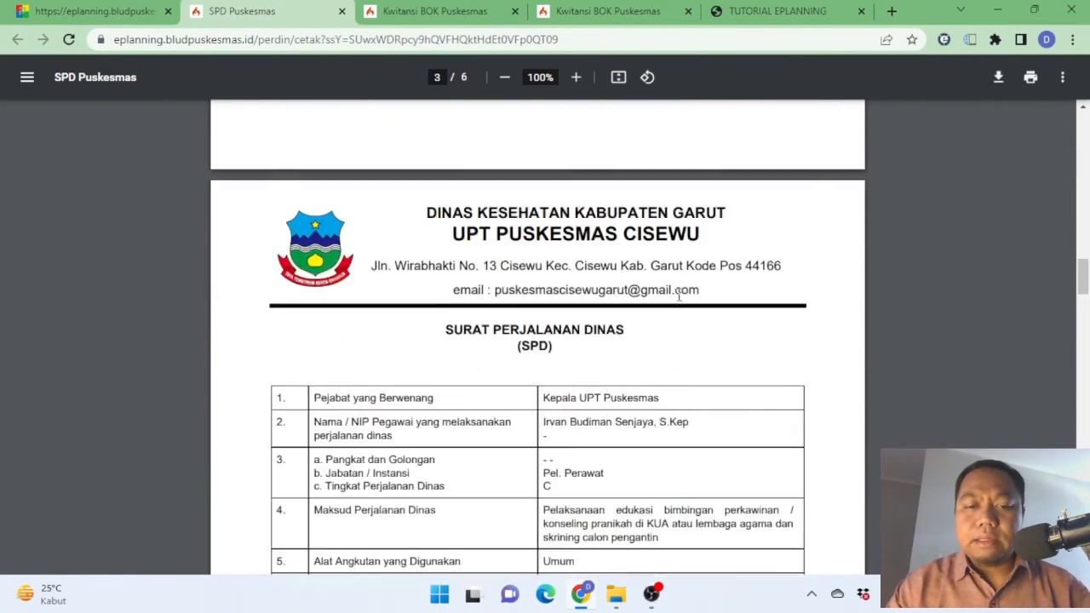
{"action": "scroll", "coordinate": [678, 303], "scroll_direction": "up", "scroll_amount": 20}
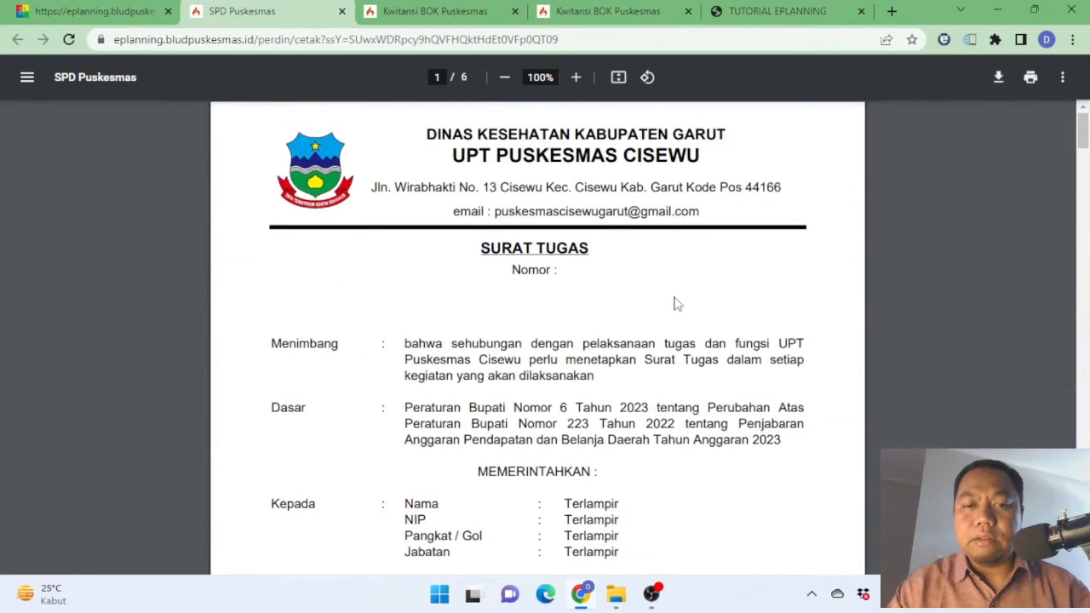
Examine the letter number, purpose, date and signature block on the first page of the Surat Tugas, and close the document
{"action": "scroll", "coordinate": [677, 304], "scroll_direction": "down", "scroll_amount": 5}
{"action": "scroll", "coordinate": [677, 304], "scroll_direction": "down", "scroll_amount": 1}
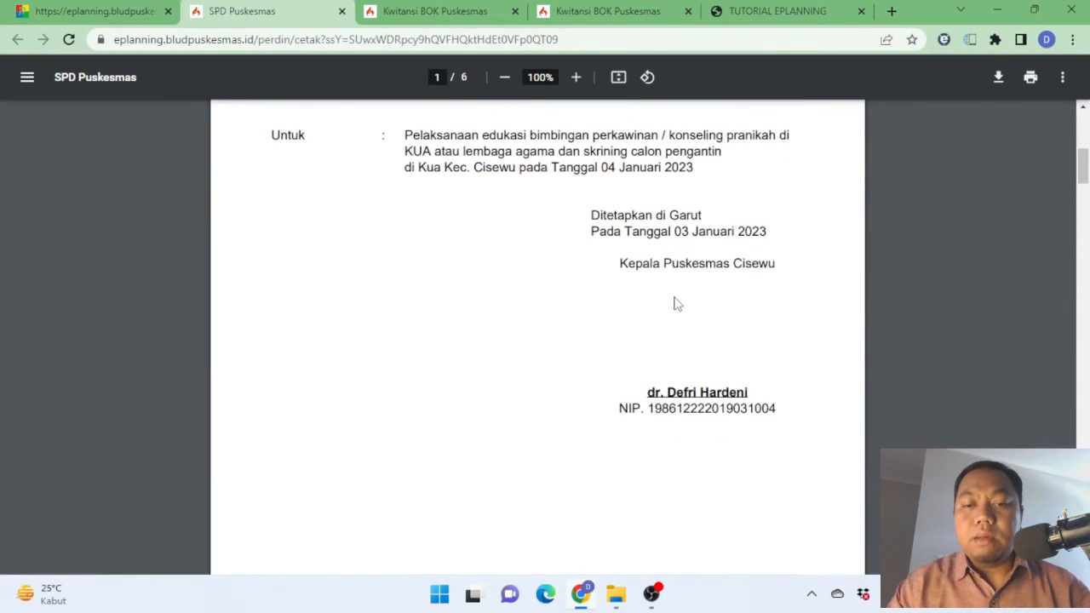
{"action": "scroll", "coordinate": [677, 304], "scroll_direction": "up", "scroll_amount": 6}
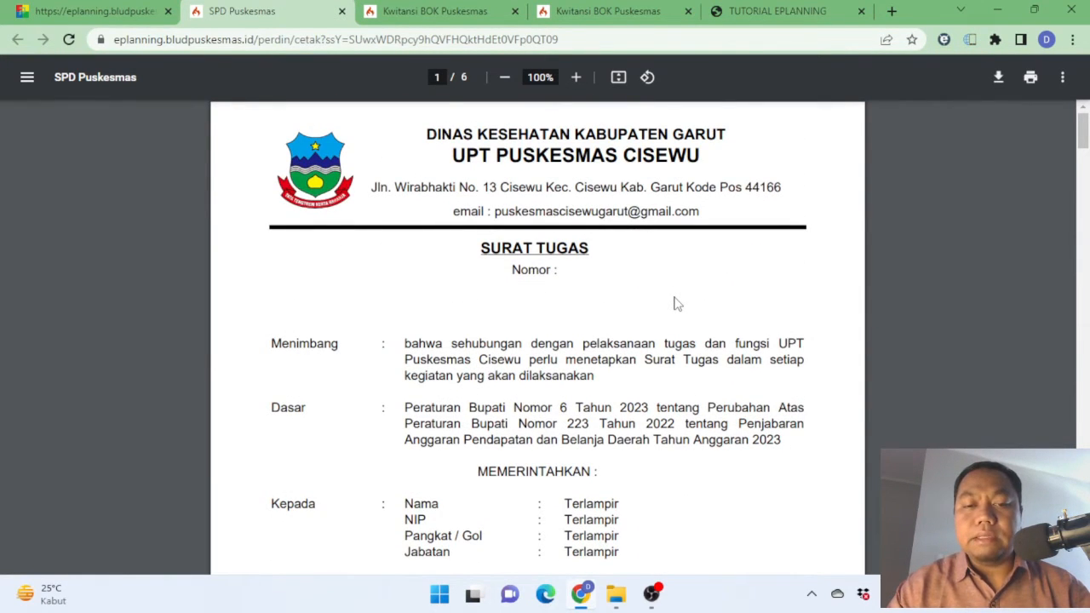
{"action": "scroll", "coordinate": [677, 304], "scroll_direction": "down", "scroll_amount": 1}
{"action": "scroll", "coordinate": [677, 304], "scroll_direction": "down", "scroll_amount": 5}
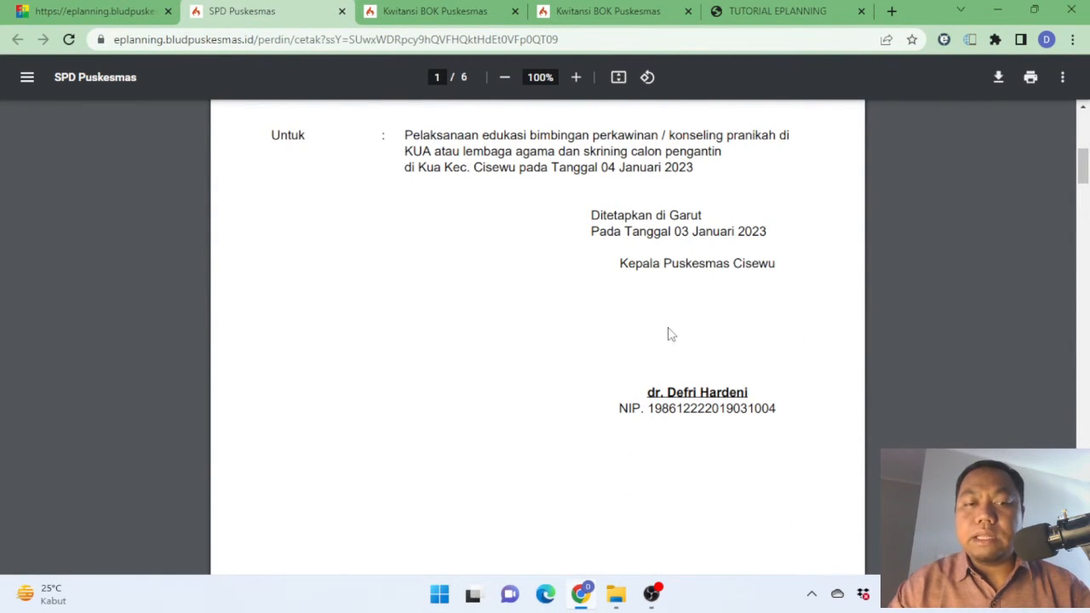
{"action": "scroll", "coordinate": [666, 333], "scroll_direction": "up", "scroll_amount": 6}
{"action": "scroll", "coordinate": [706, 404], "scroll_direction": "down", "scroll_amount": 6}
{"action": "scroll", "coordinate": [549, 256], "scroll_direction": "up", "scroll_amount": 6}
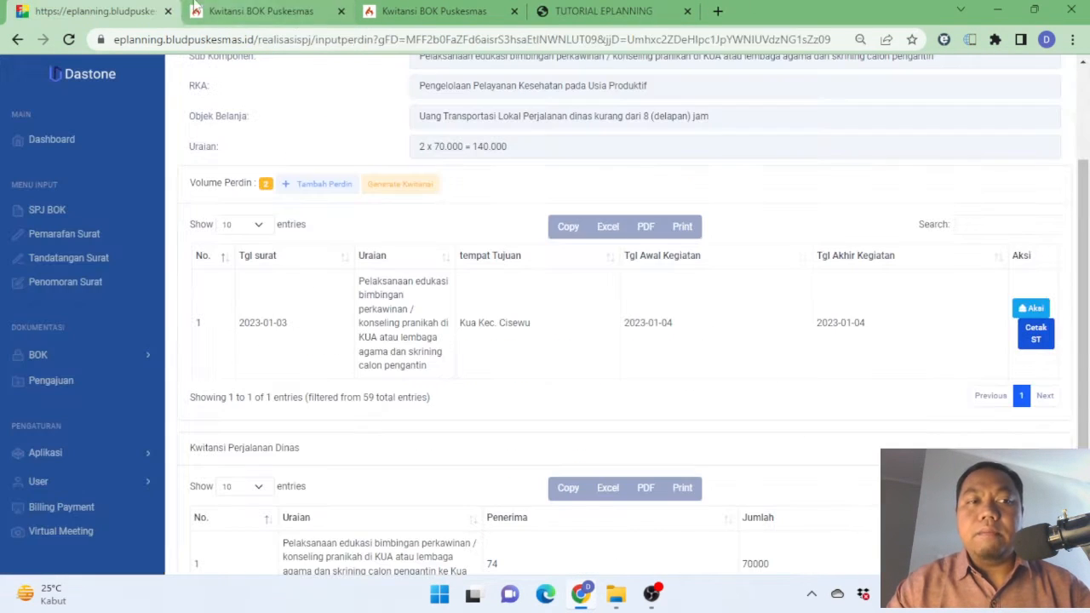
{"action": "left_click", "coordinate": [342, 11]}
Check the perdin entry and its two kwitansi rows against the activity details on the perdin input page
{"action": "scroll", "coordinate": [870, 327], "scroll_direction": "up", "scroll_amount": 2}
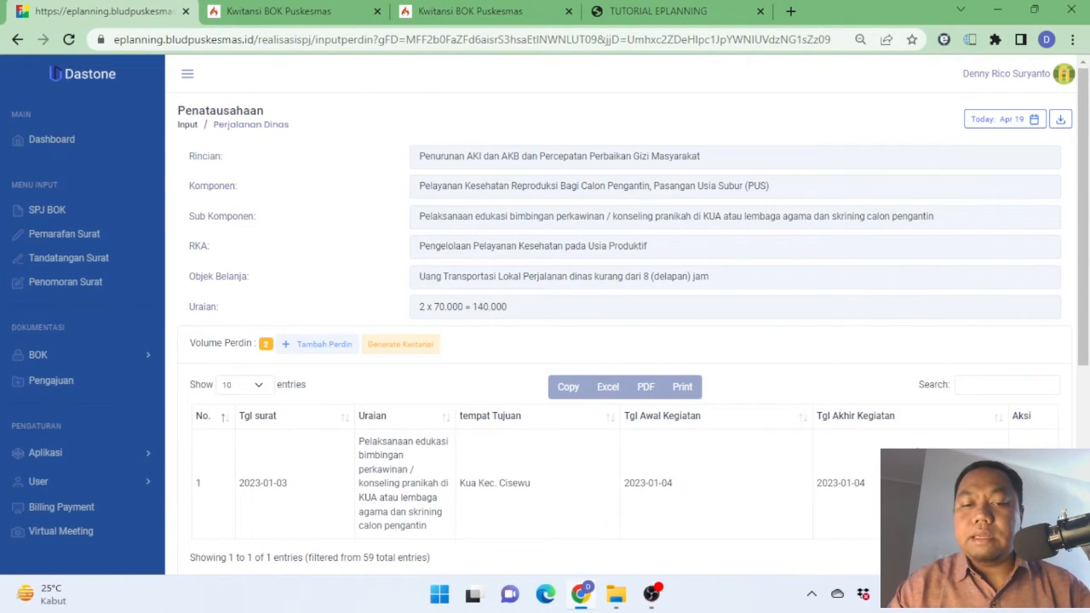
{"action": "scroll", "coordinate": [627, 340], "scroll_direction": "down", "scroll_amount": 1}
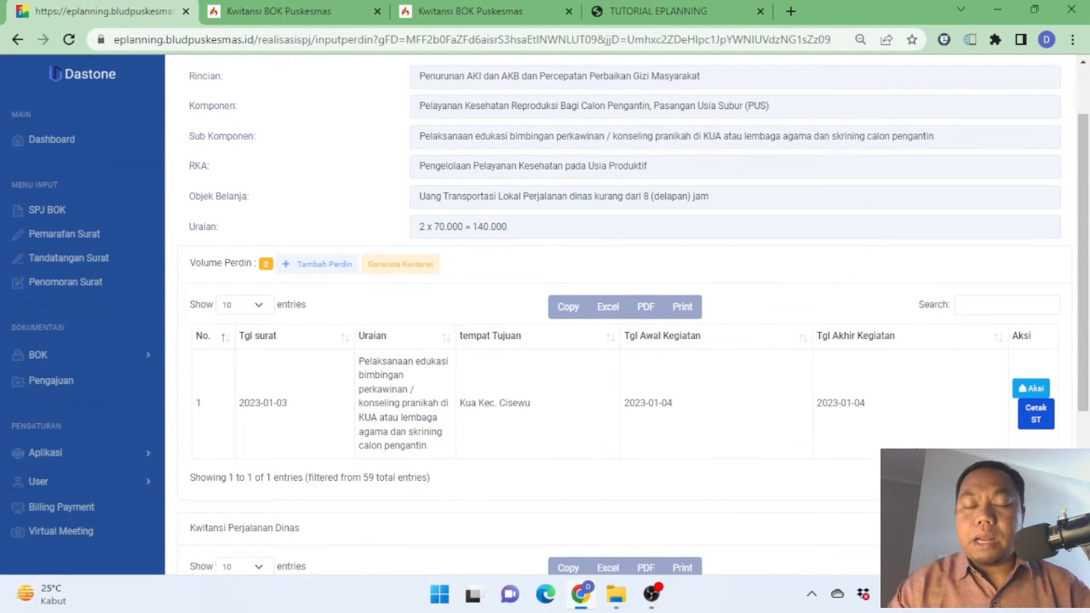
{"action": "scroll", "coordinate": [635, 315], "scroll_direction": "down", "scroll_amount": 1}
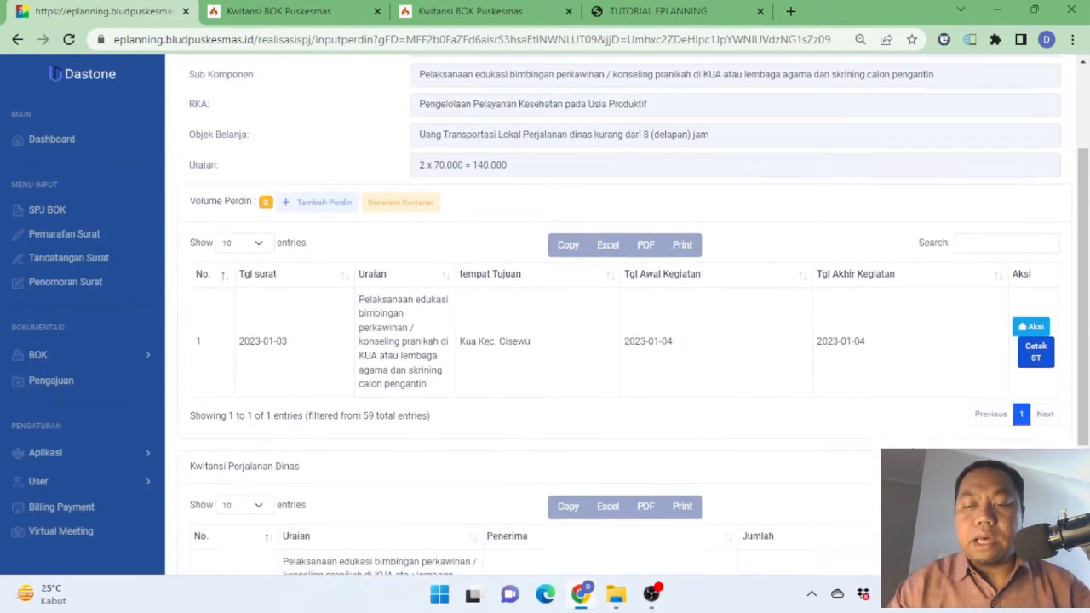
{"action": "scroll", "coordinate": [864, 432], "scroll_direction": "down", "scroll_amount": 2}
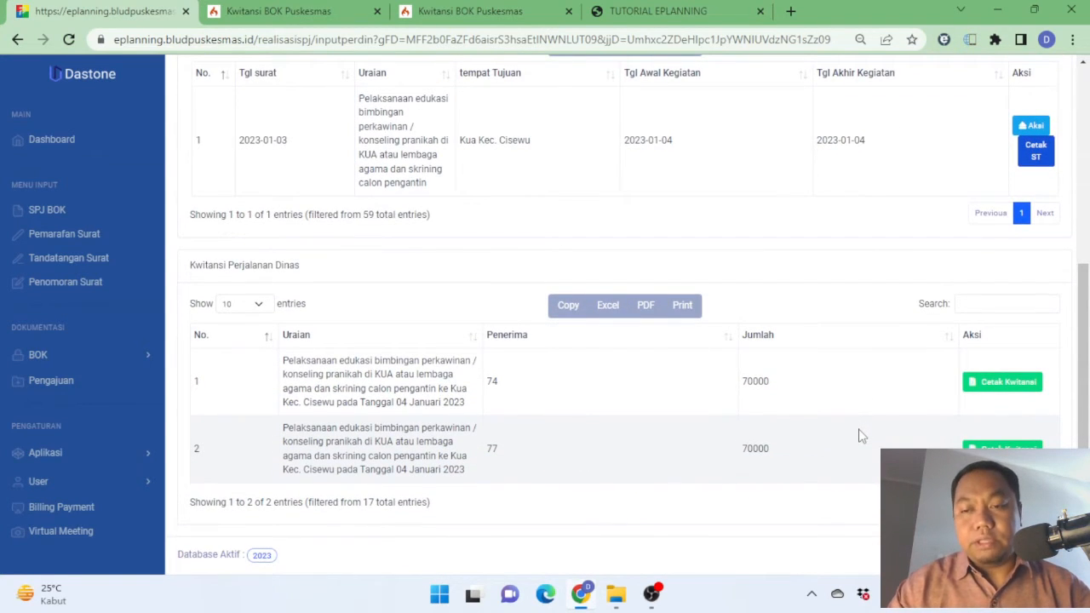
{"action": "scroll", "coordinate": [860, 435], "scroll_direction": "up", "scroll_amount": 4}
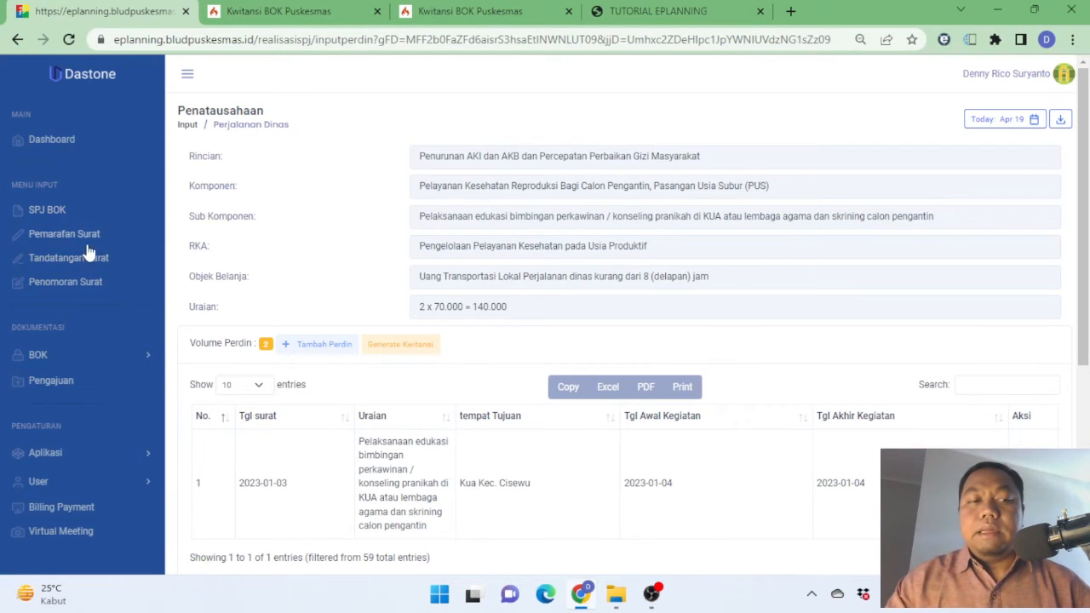
{"action": "scroll", "coordinate": [51, 213], "scroll_direction": "down", "scroll_amount": 4}
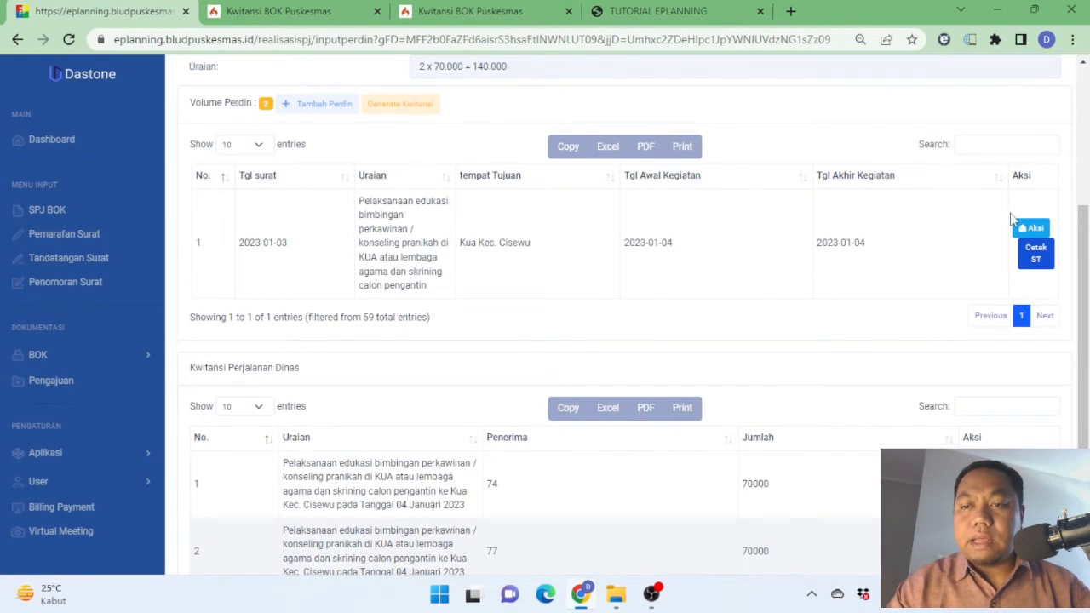
{"action": "scroll", "coordinate": [1015, 217], "scroll_direction": "up", "scroll_amount": 1}
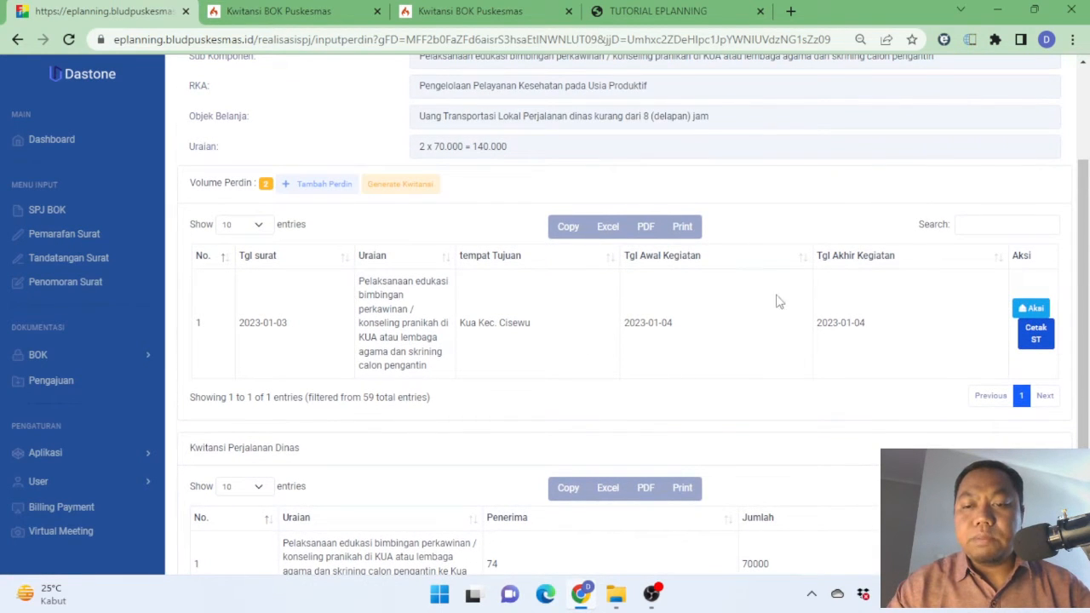
Open the saved perdin entry for editing, review its dates, destination and officers, and close the form
{"action": "left_click", "coordinate": [1030, 310]}
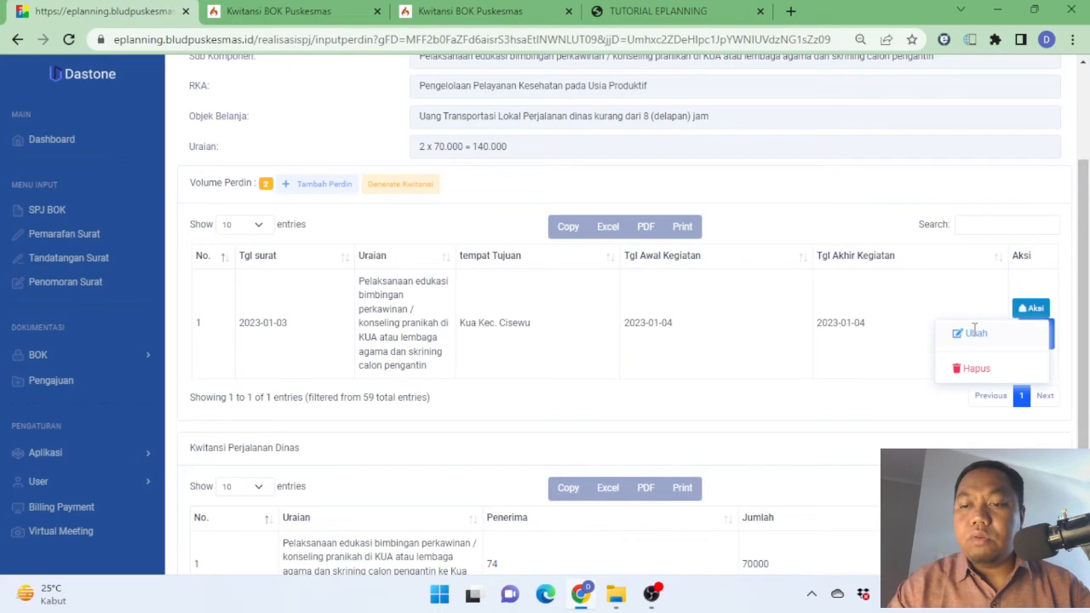
{"action": "left_click", "coordinate": [975, 332]}
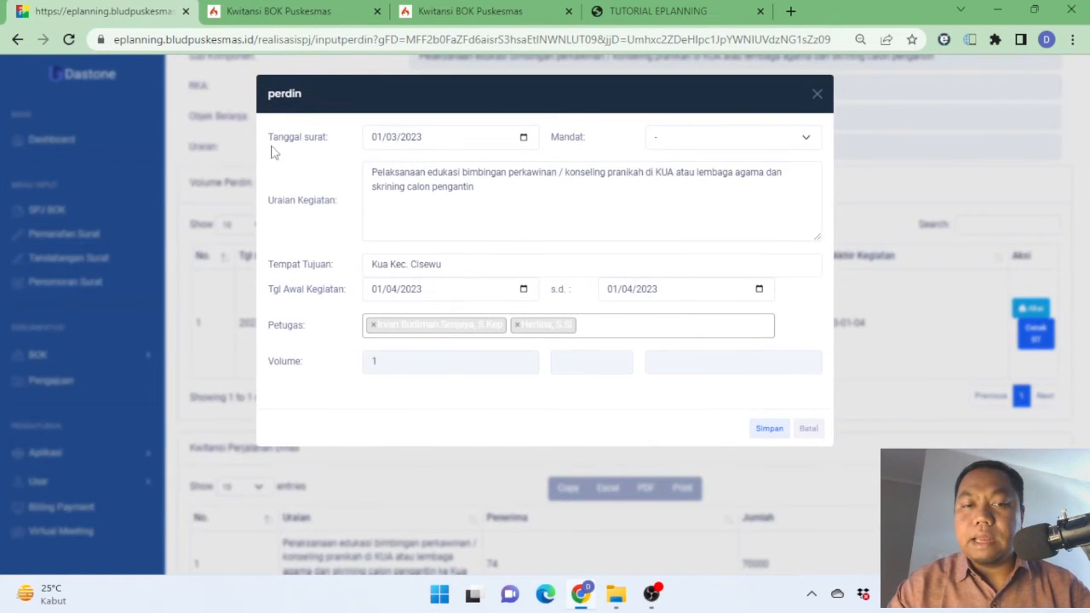
{"action": "left_click", "coordinate": [770, 430]}
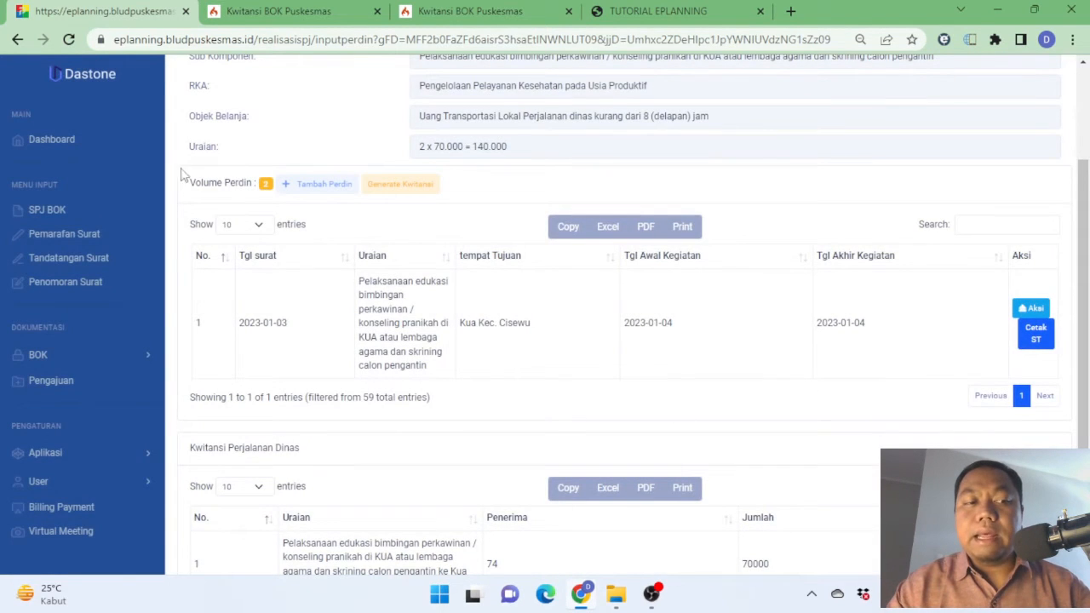
View the Surat Tugas verification list under Pemarafan Surat, and log out of the current account
{"action": "left_click", "coordinate": [88, 243]}
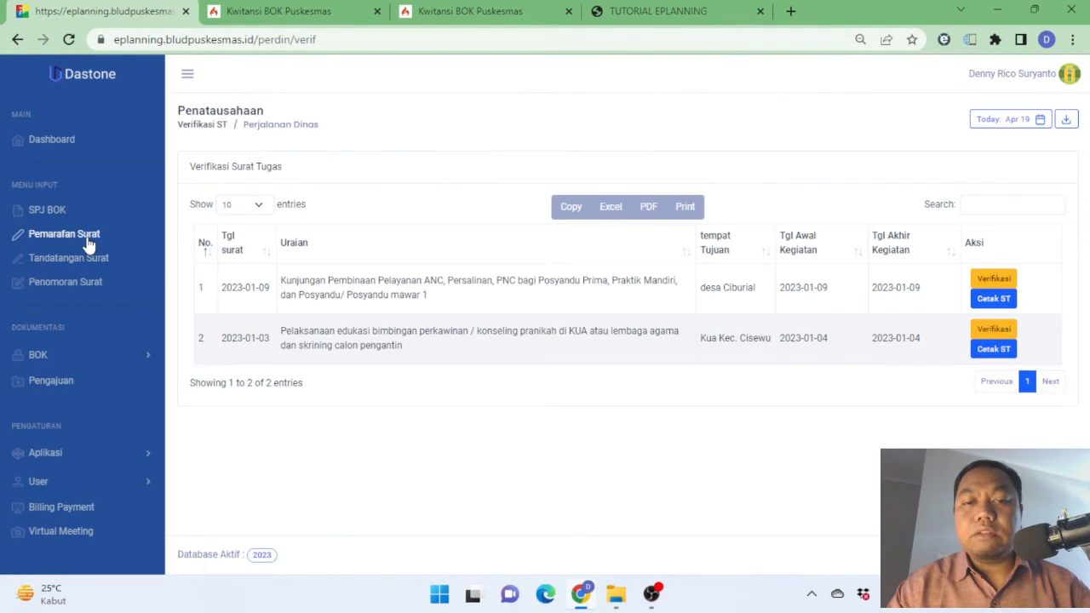
{"action": "left_click", "coordinate": [54, 208]}
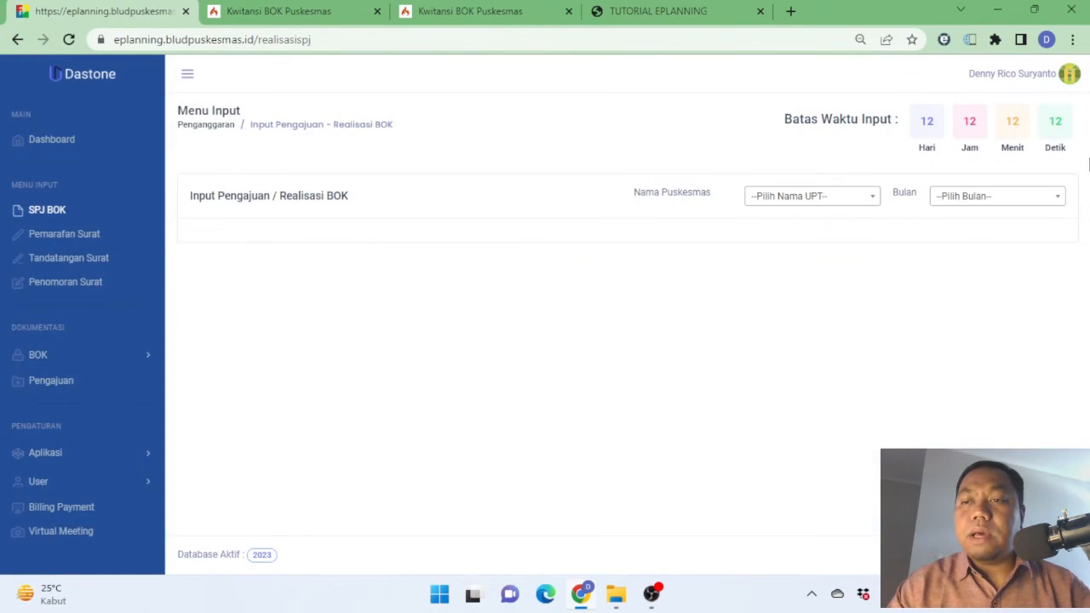
{"action": "left_click", "coordinate": [1070, 76]}
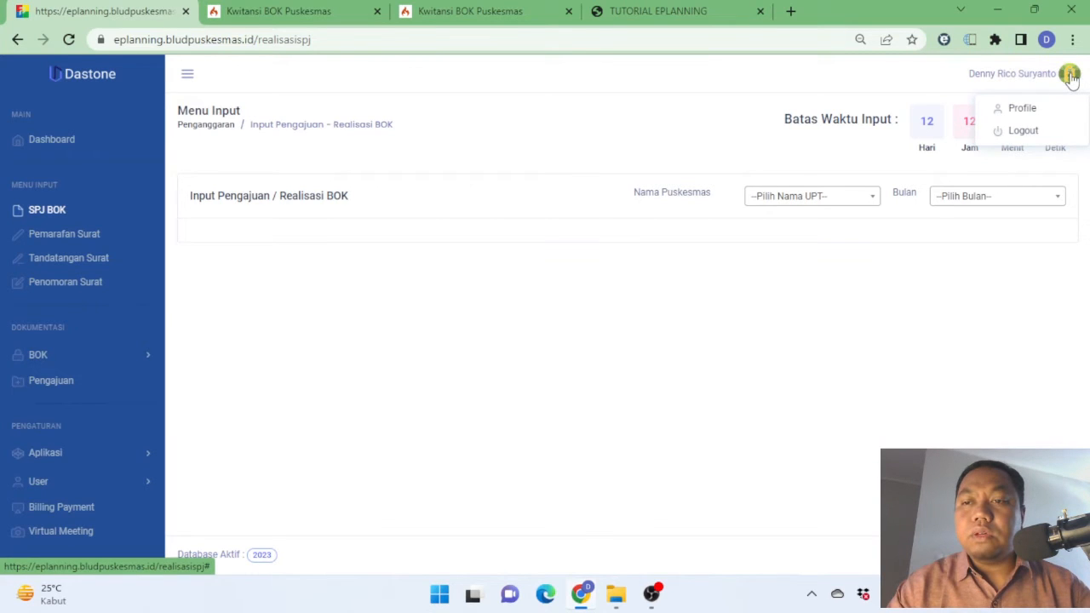
{"action": "left_click", "coordinate": [1025, 132]}
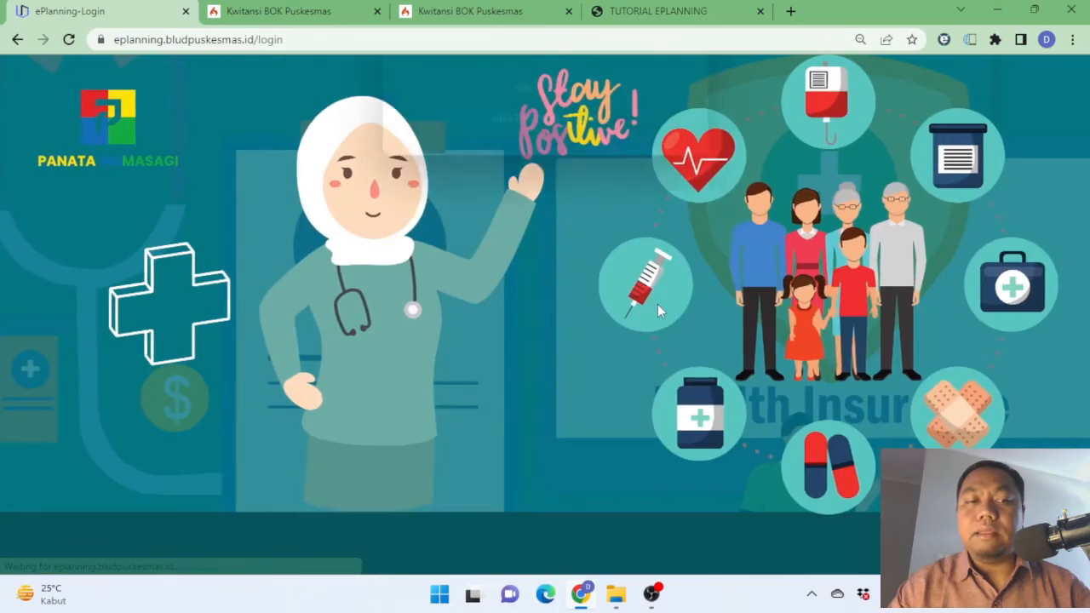
Log in with the username katucontoh and the account password
{"action": "left_click", "coordinate": [581, 233]}
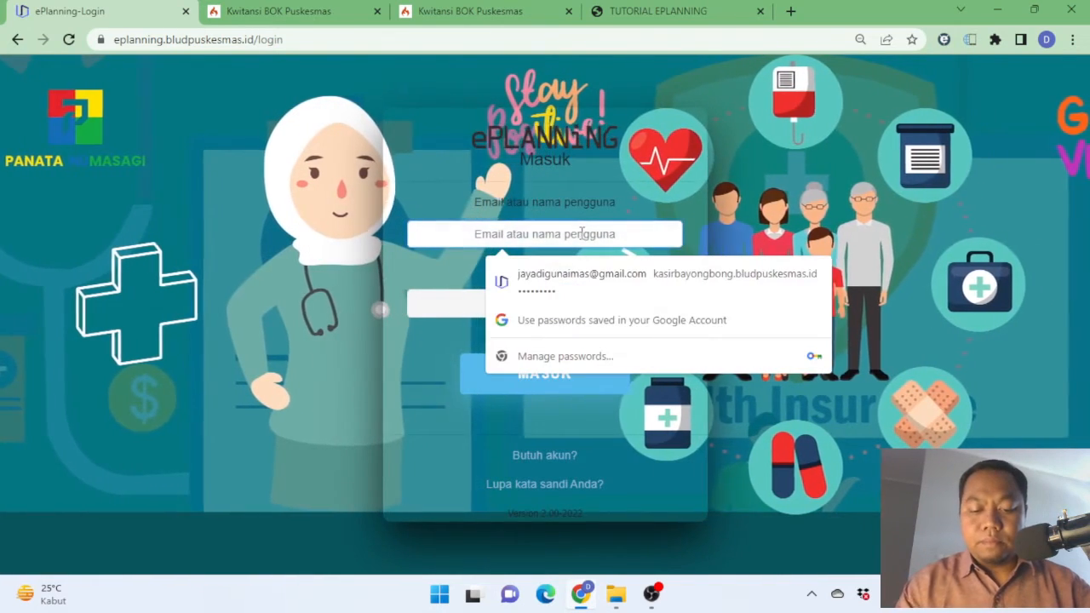
{"action": "type", "text": "katu"}
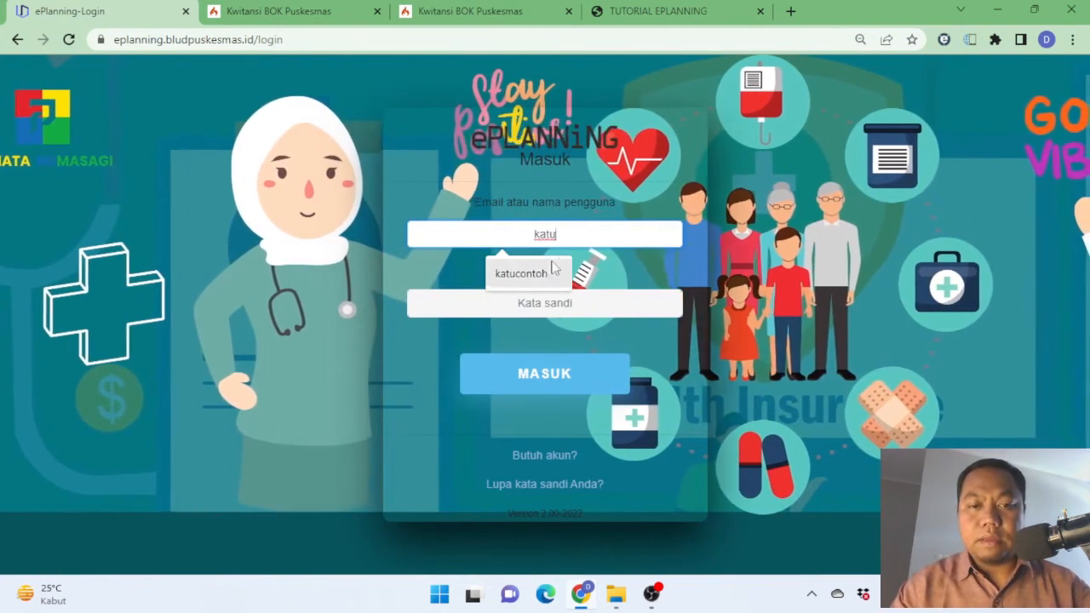
{"action": "left_click", "coordinate": [521, 274]}
{"action": "left_click", "coordinate": [555, 302]}
{"action": "type", "text": "••••••"}
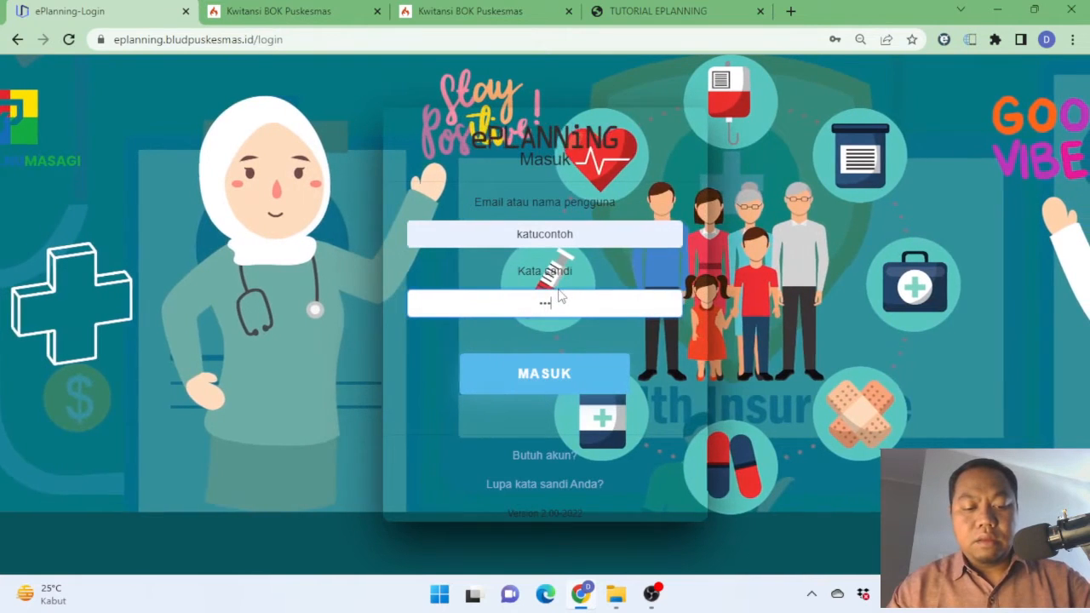
{"action": "left_click", "coordinate": [552, 366]}
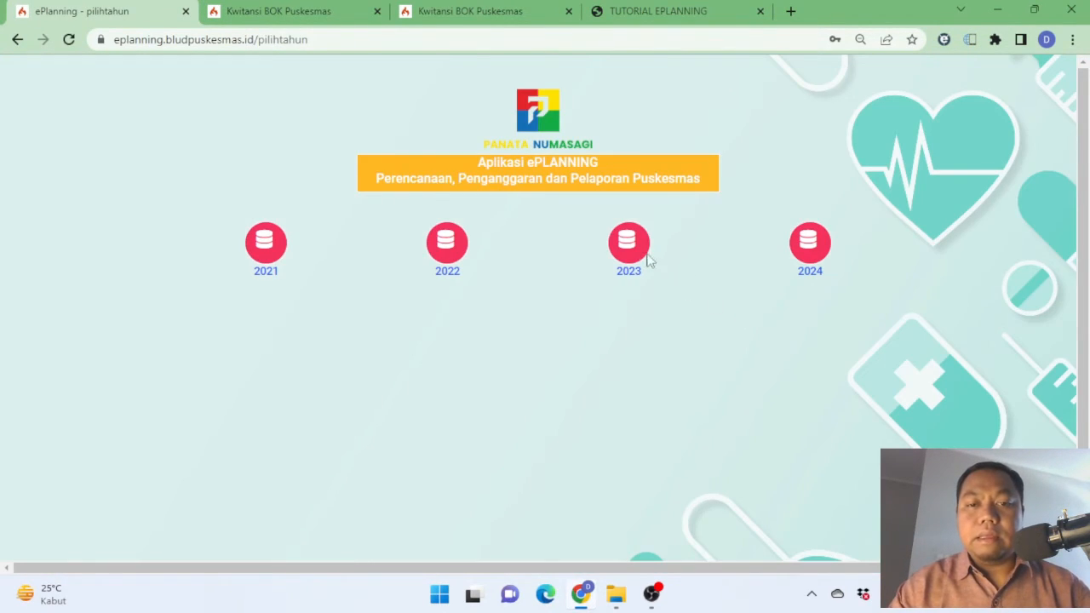
Open Penatausahaan BOK for 2023 and verify the Kua Kec. Cisewu Surat Tugas under Pemarafan Surat
{"action": "left_click", "coordinate": [626, 247]}
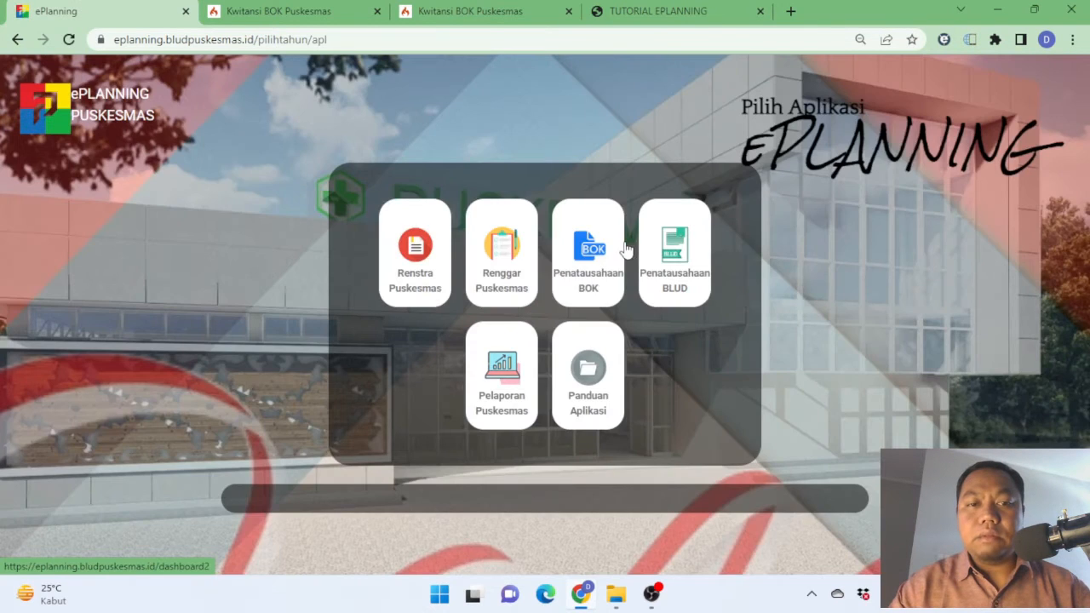
{"action": "left_click", "coordinate": [594, 266]}
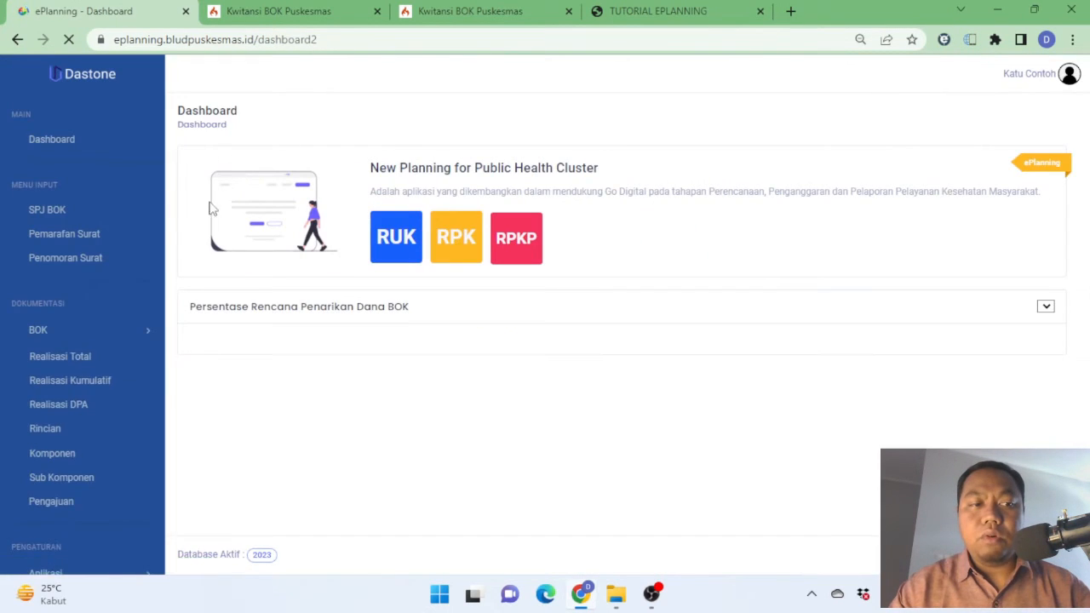
{"action": "left_click", "coordinate": [75, 240]}
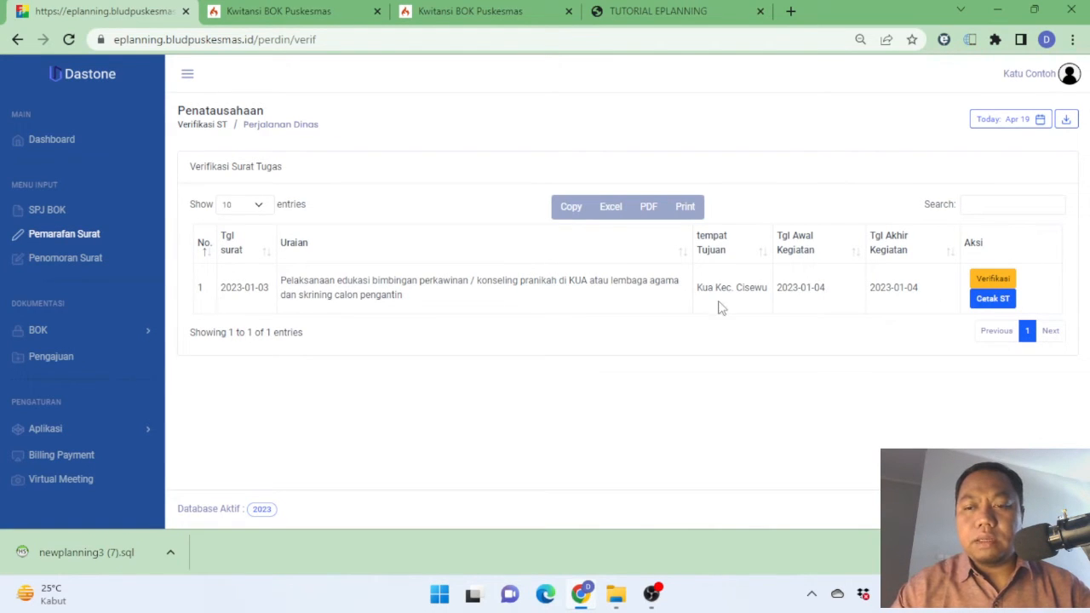
{"action": "left_click", "coordinate": [993, 279]}
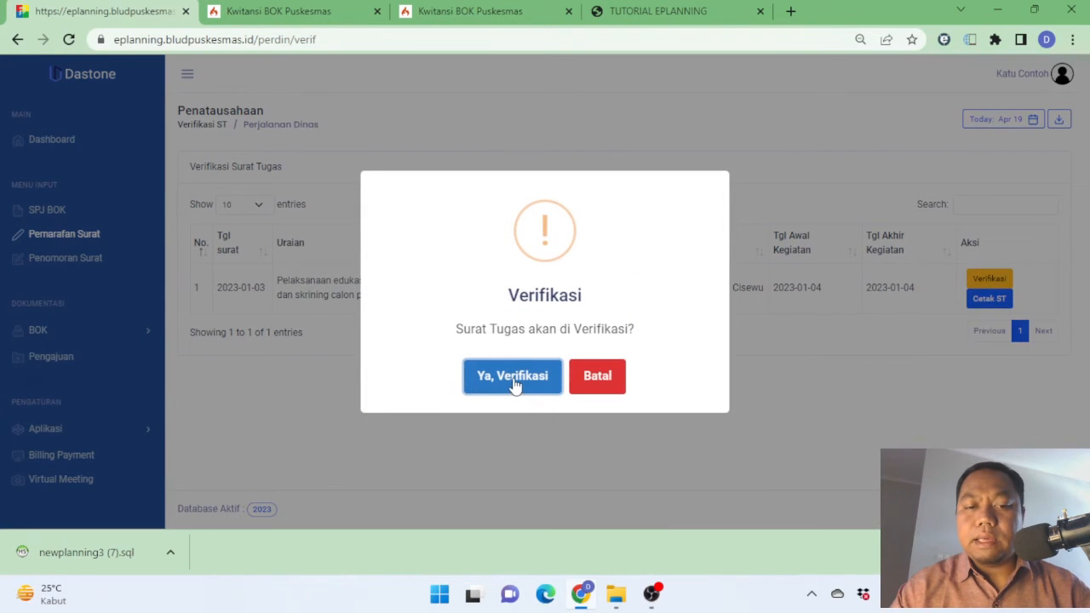
{"action": "left_click", "coordinate": [514, 381]}
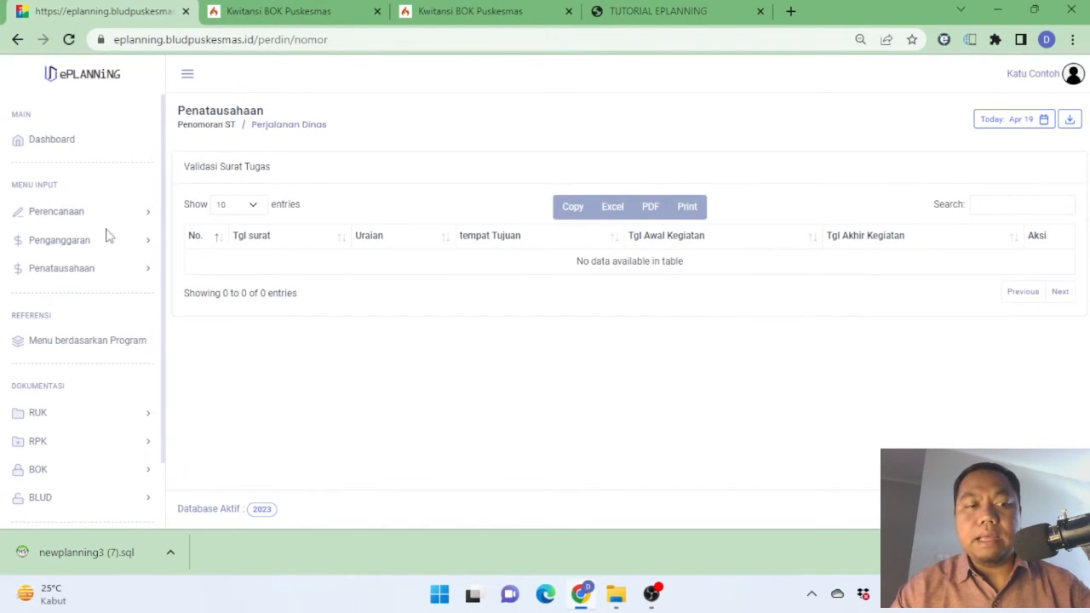
Log out of the current account and log in as kapuscontoh with the account password
{"action": "left_click", "coordinate": [1073, 75]}
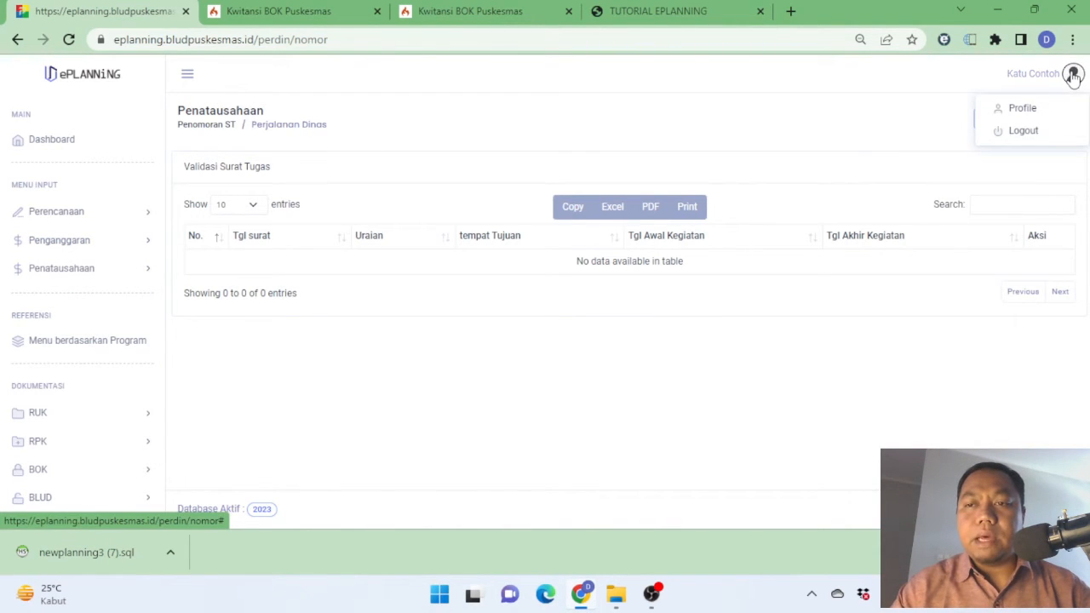
{"action": "left_click", "coordinate": [1037, 130]}
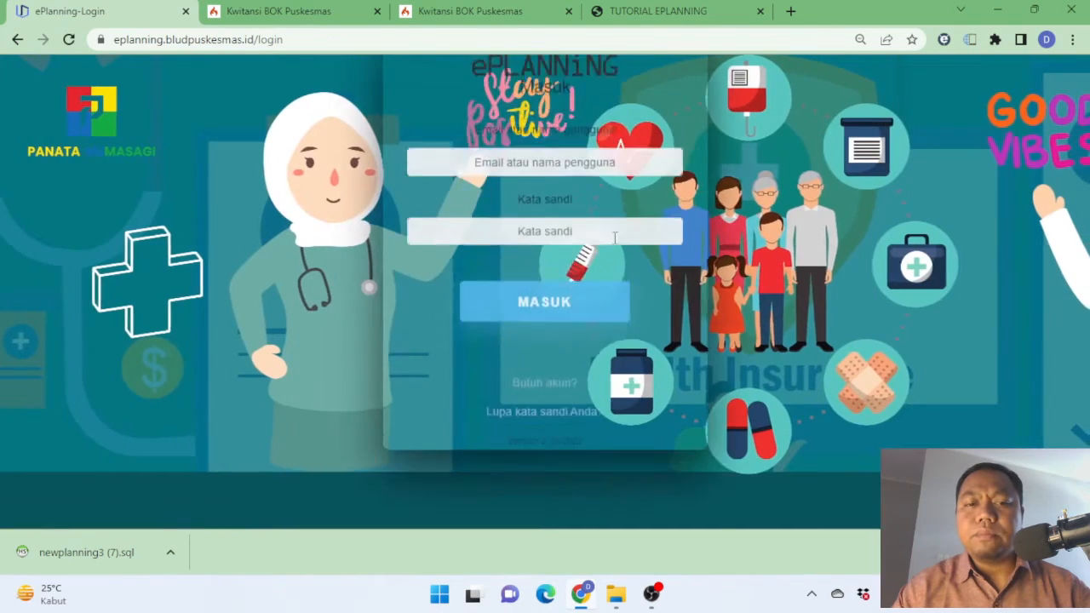
{"action": "left_click", "coordinate": [558, 208]}
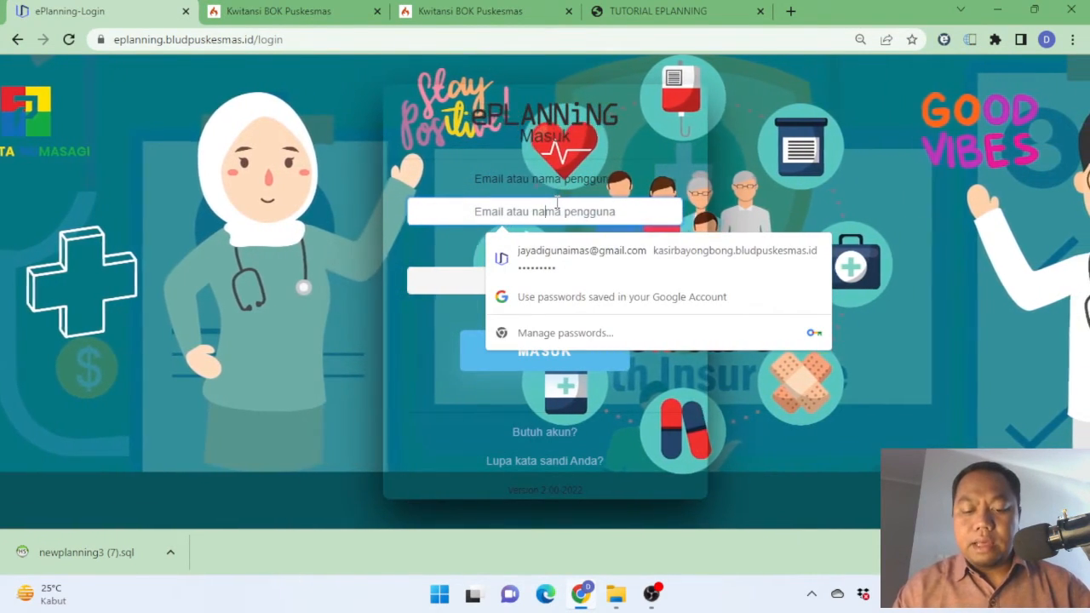
{"action": "type", "text": "kapus"}
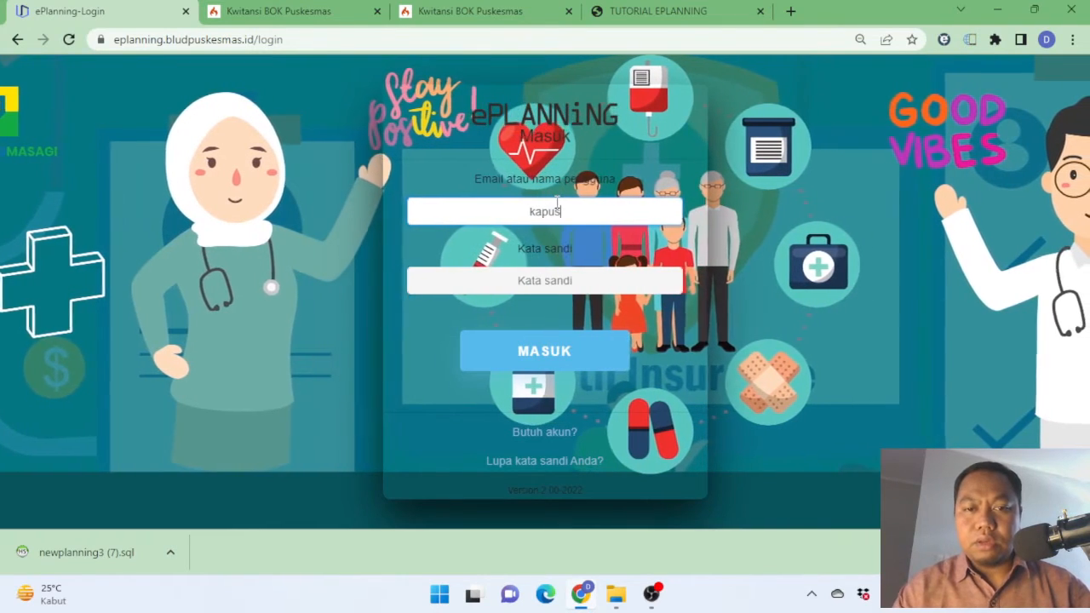
{"action": "type", "text": "contoh"}
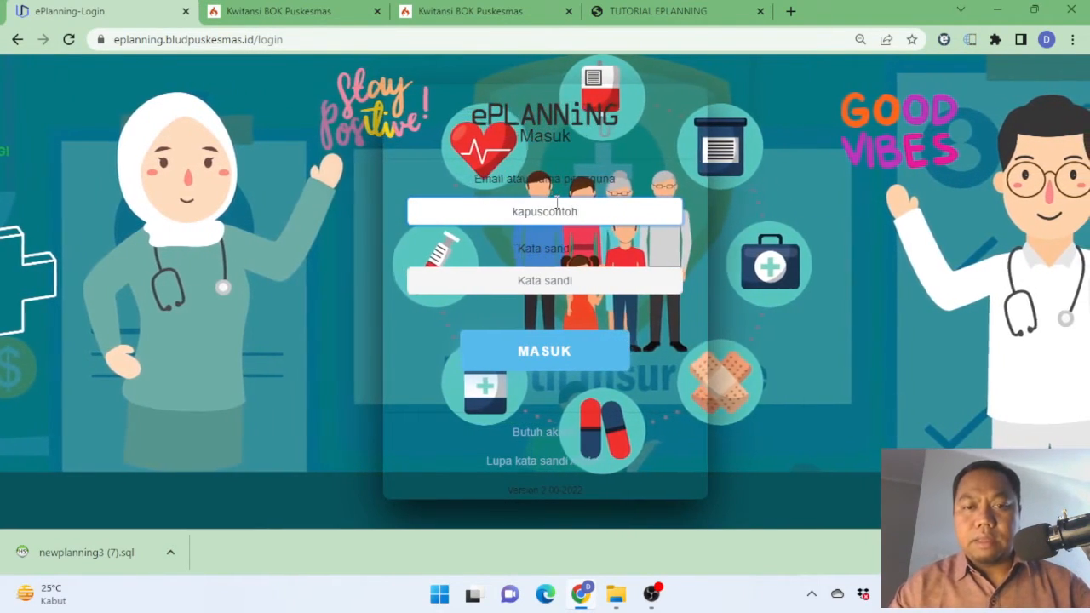
{"action": "left_click", "coordinate": [545, 277]}
{"action": "type", "text": "••••"}
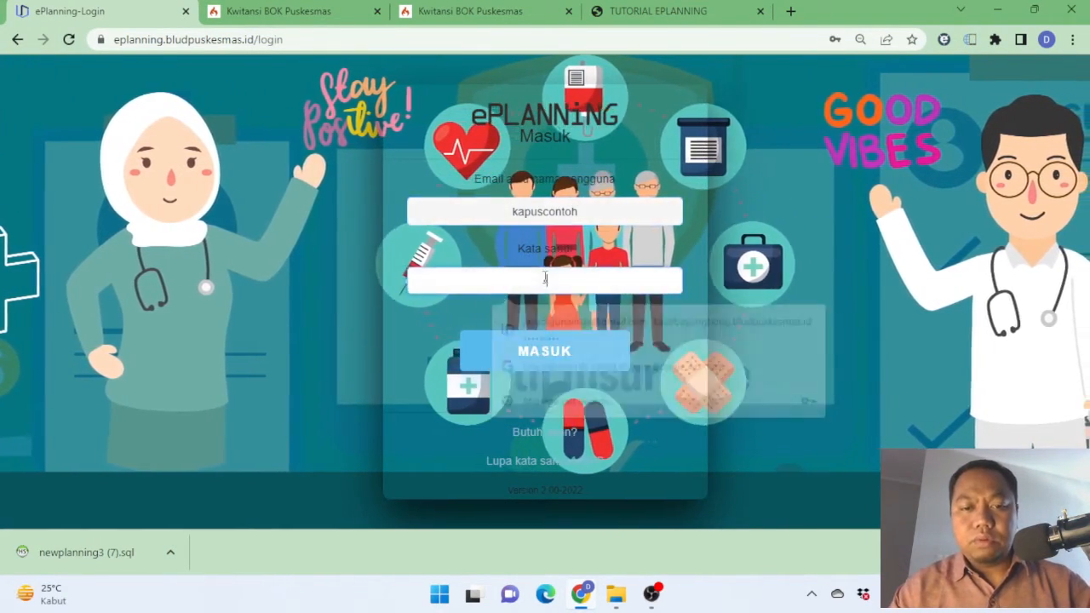
{"action": "type", "text": "••"}
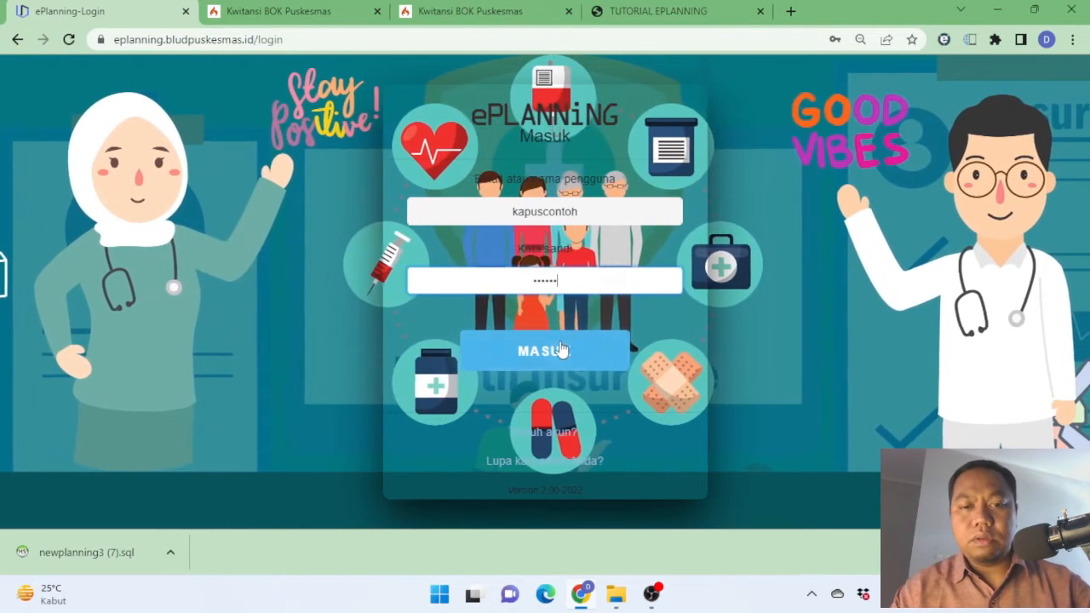
{"action": "left_click", "coordinate": [565, 350]}
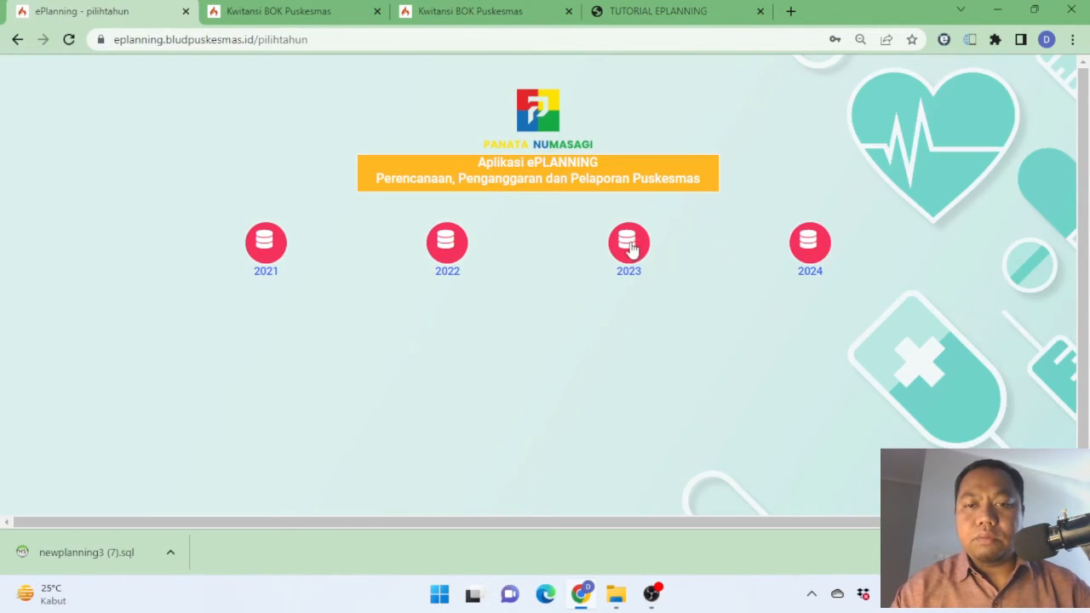
Open Penatausahaan BOK for 2023 and validate the Kua Kec. Cisewu Surat Tugas under Tandatangan Surat
{"action": "left_click", "coordinate": [630, 247]}
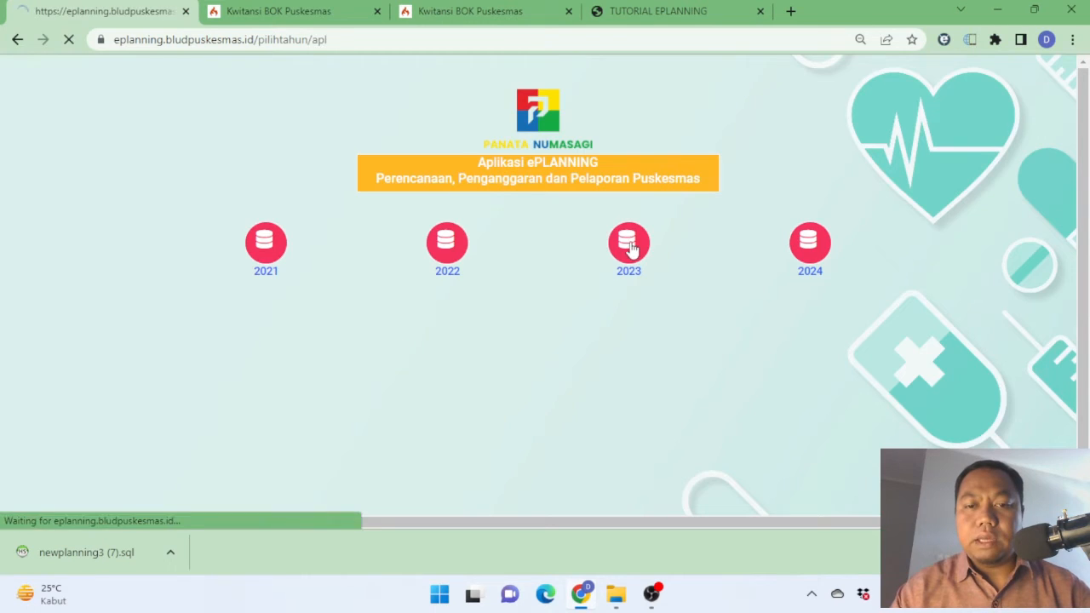
{"action": "left_click", "coordinate": [588, 255]}
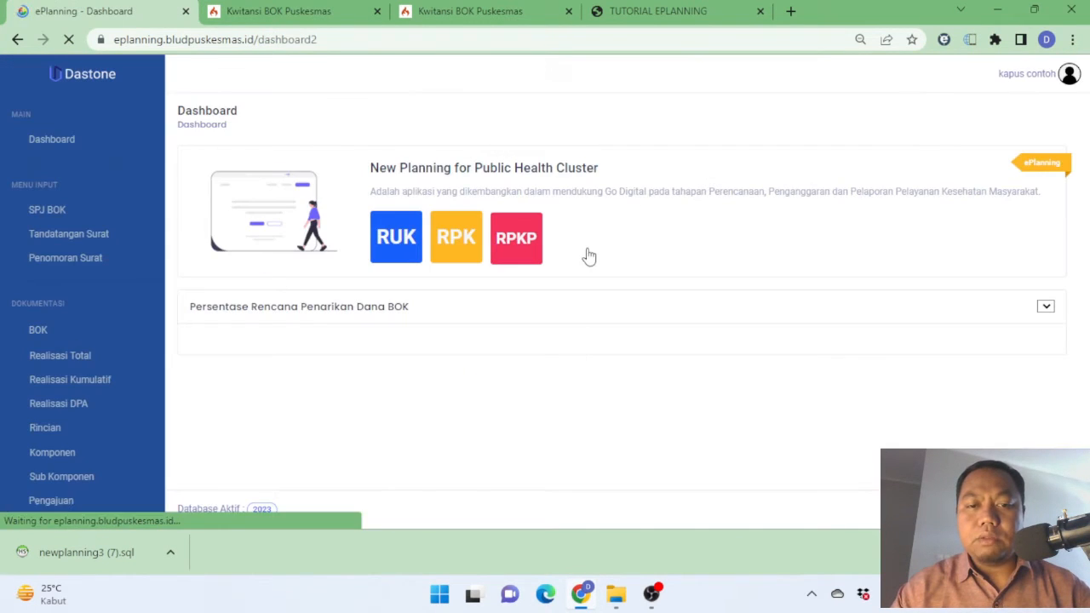
{"action": "left_click", "coordinate": [84, 233]}
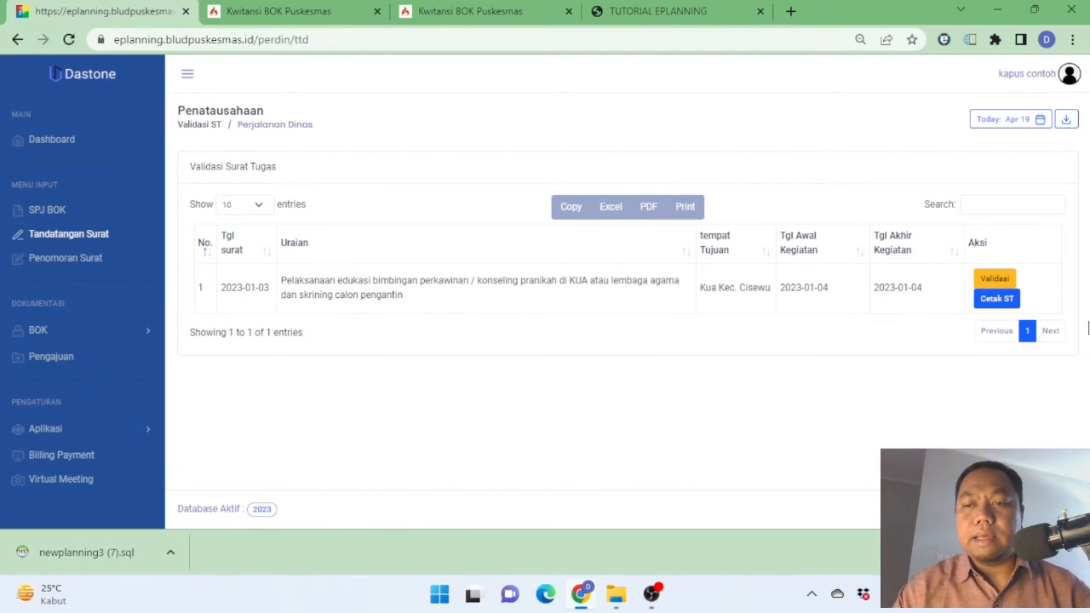
{"action": "left_click", "coordinate": [996, 281]}
{"action": "left_click", "coordinate": [508, 384]}
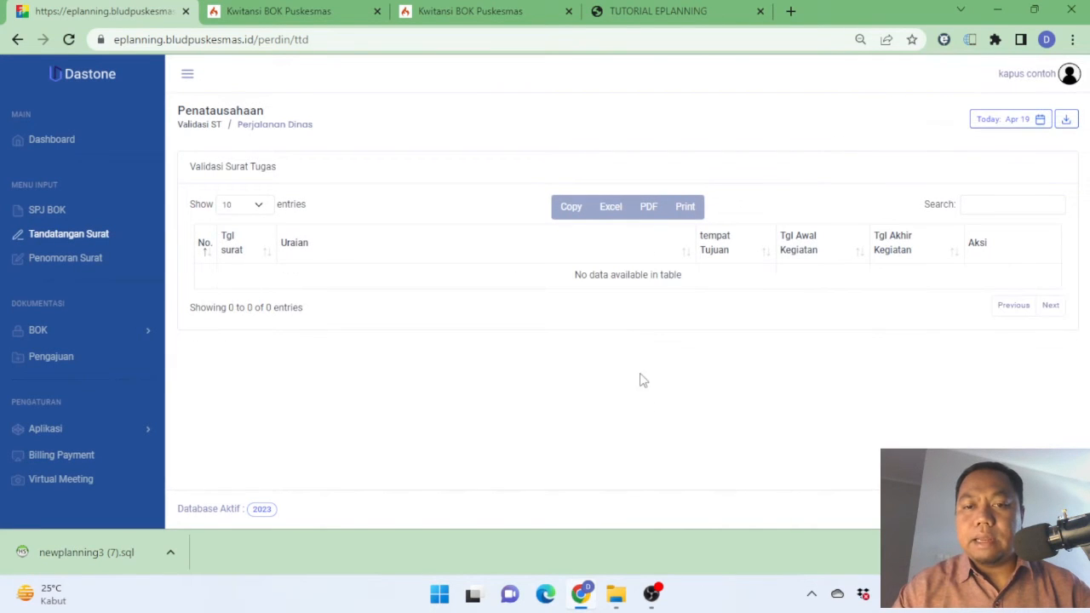
{"action": "left_click", "coordinate": [74, 265]}
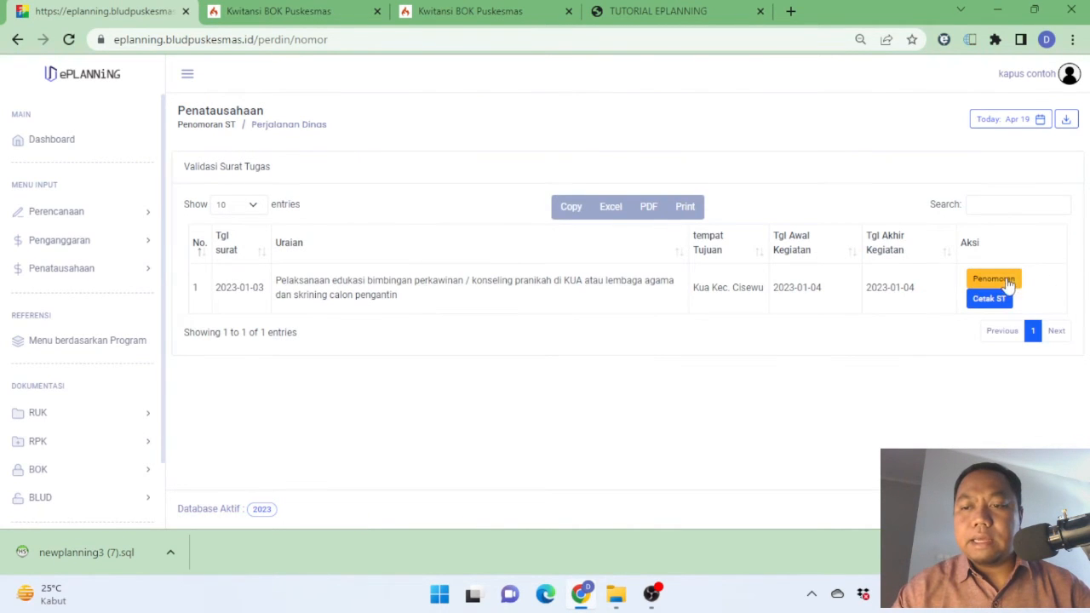
{"action": "left_click", "coordinate": [1007, 280]}
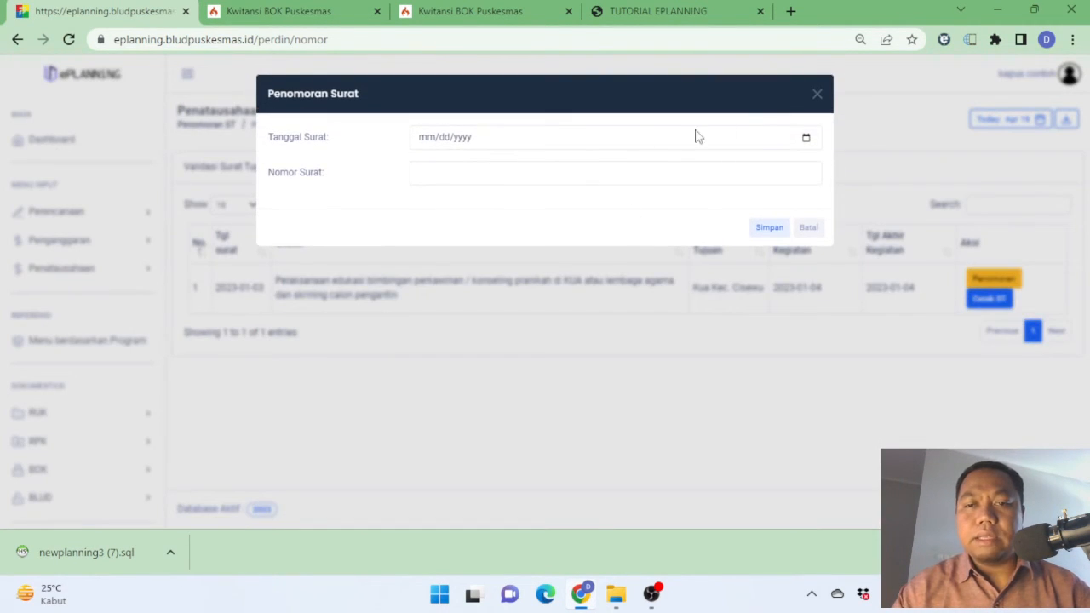
{"action": "left_click", "coordinate": [806, 139]}
{"action": "left_click", "coordinate": [525, 168]}
{"action": "left_click", "coordinate": [525, 168]}
{"action": "left_click", "coordinate": [525, 168]}
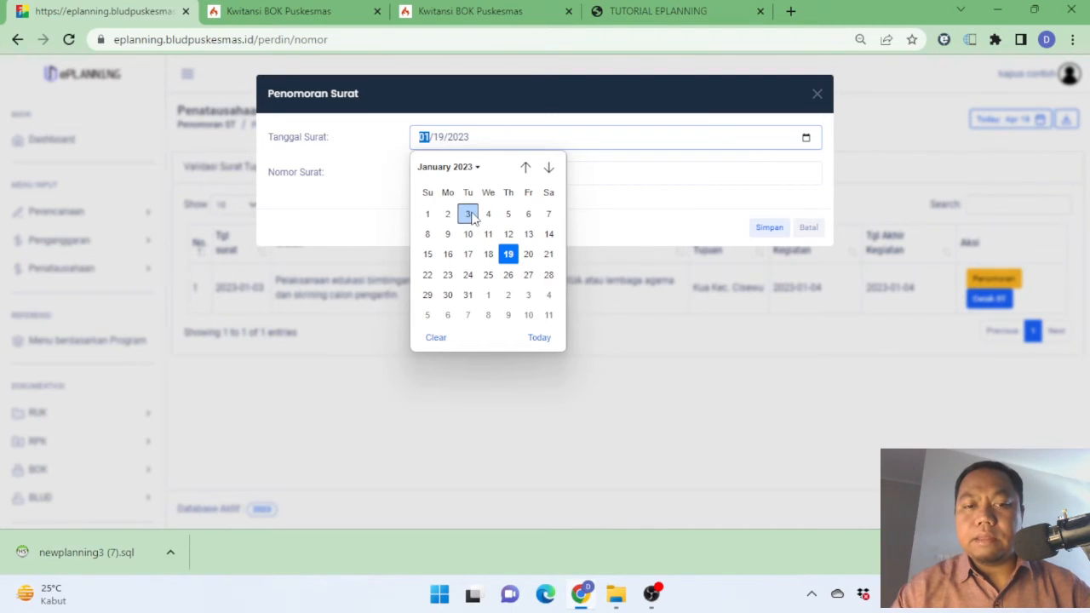
{"action": "left_click", "coordinate": [468, 215]}
{"action": "left_click", "coordinate": [621, 174]}
{"action": "left_click", "coordinate": [555, 213]}
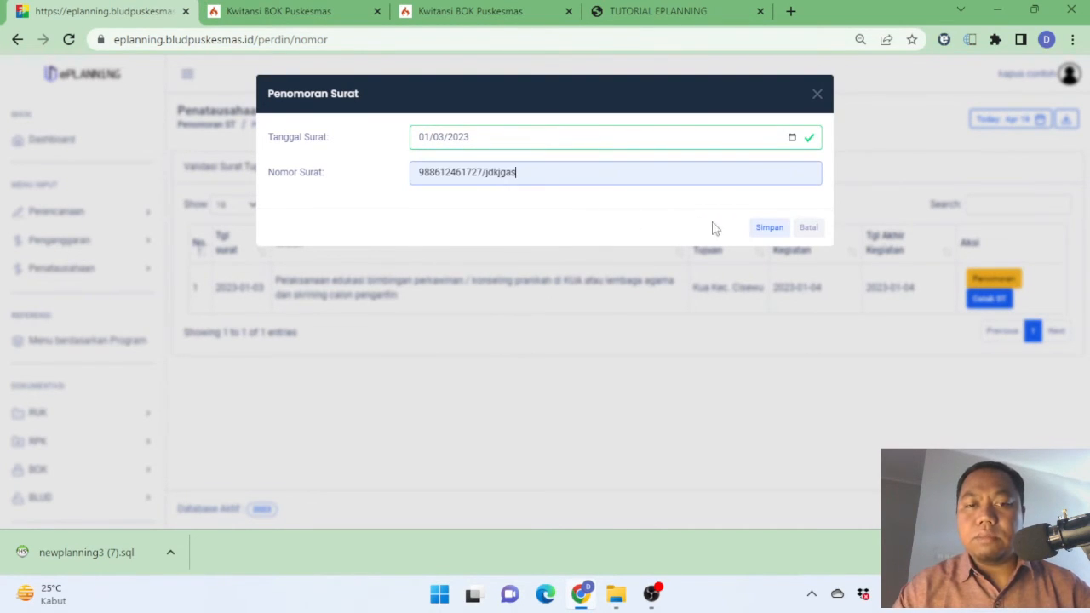
{"action": "left_click", "coordinate": [769, 228]}
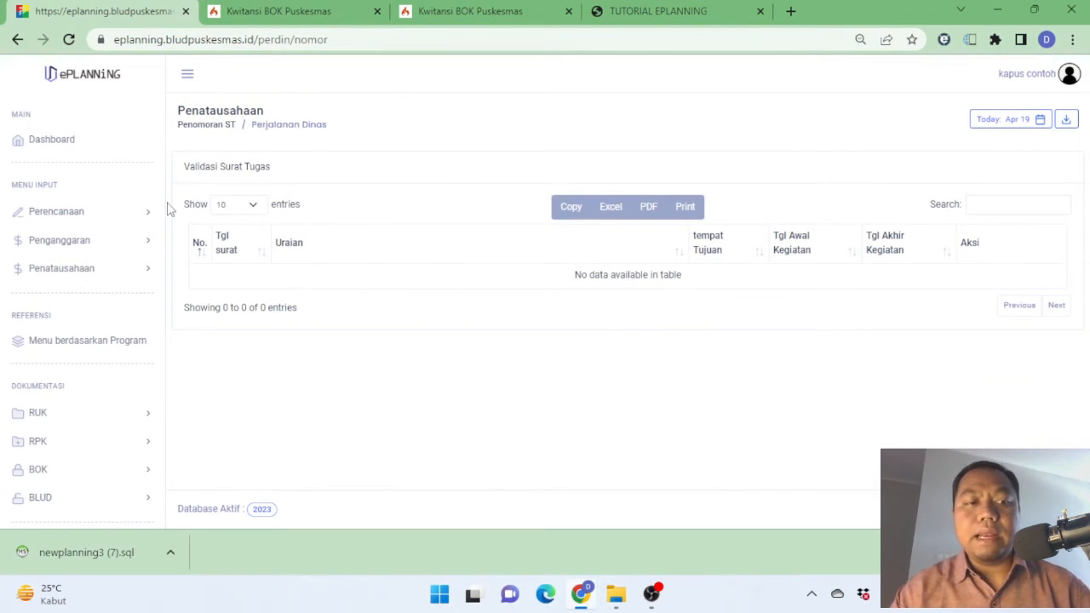
Return to Penatausahaan BOK and open the perdin input page from SPJ BOK for Puskesmas Cisewu, month Januari
{"action": "left_click", "coordinate": [96, 77]}
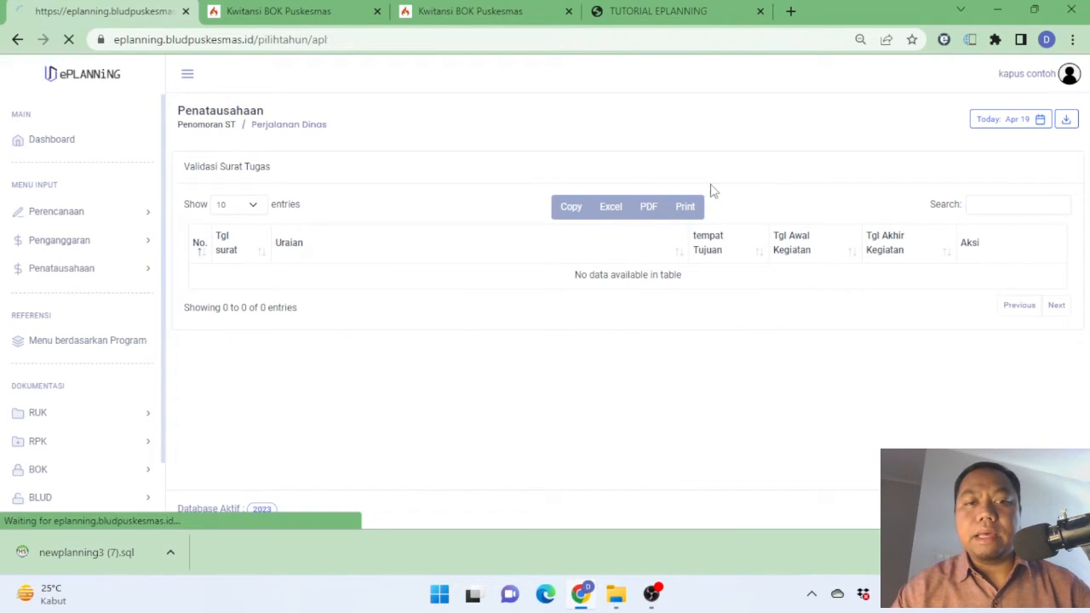
{"action": "left_click", "coordinate": [585, 266]}
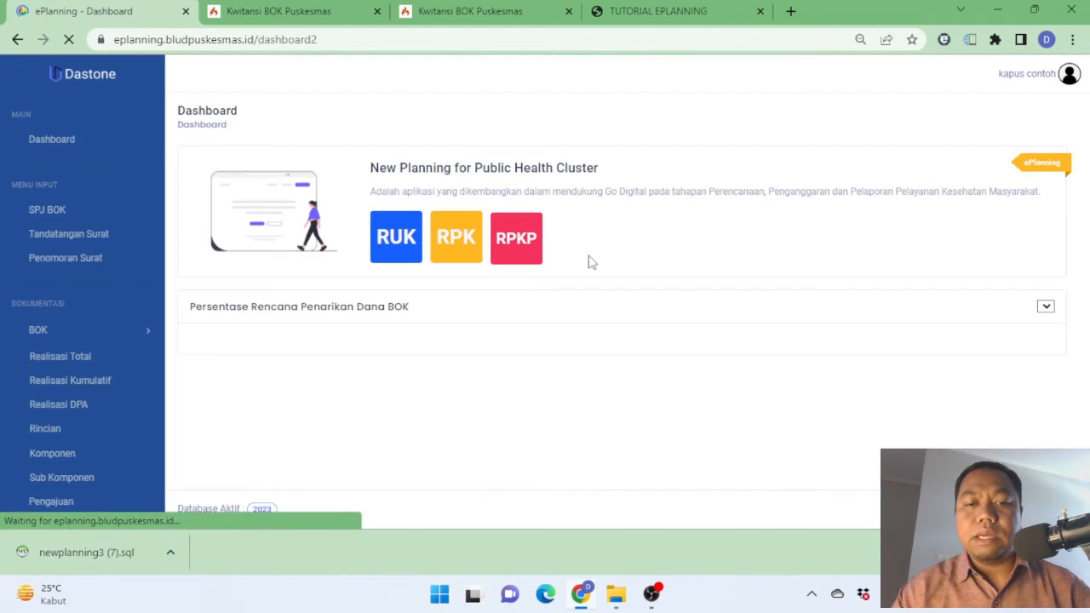
{"action": "left_click", "coordinate": [58, 210]}
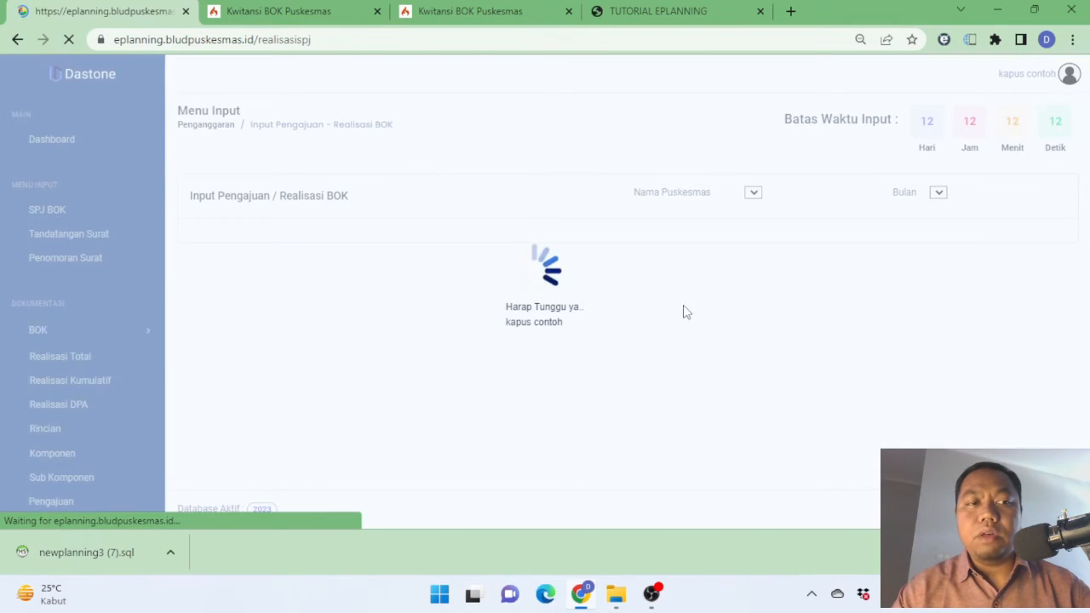
{"action": "left_click", "coordinate": [849, 197]}
{"action": "left_click", "coordinate": [829, 270]}
{"action": "left_click", "coordinate": [962, 198]}
{"action": "left_click", "coordinate": [986, 267]}
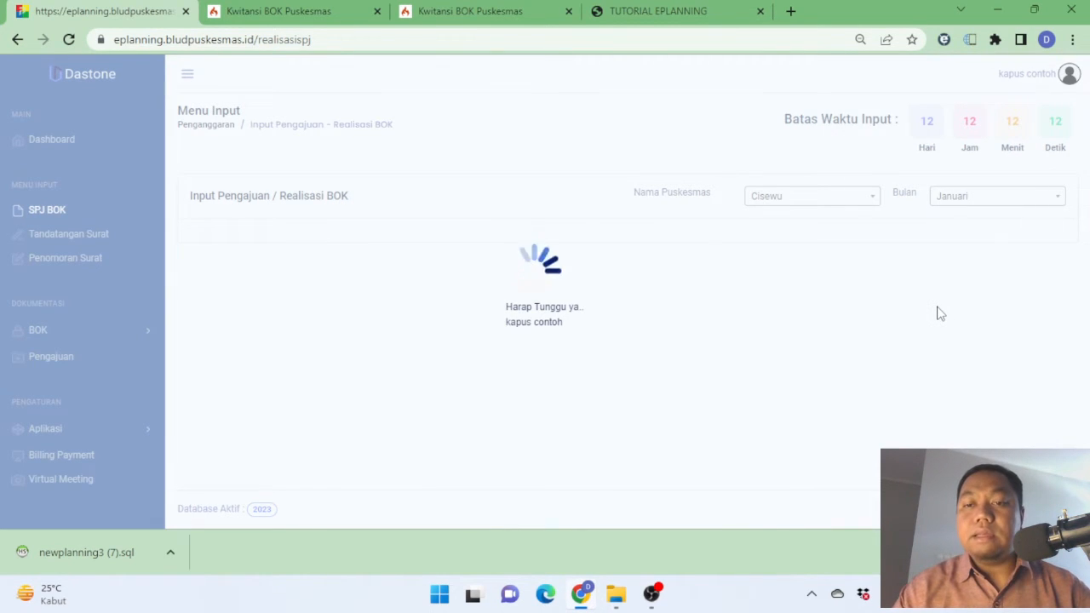
{"action": "left_click", "coordinate": [1037, 411]}
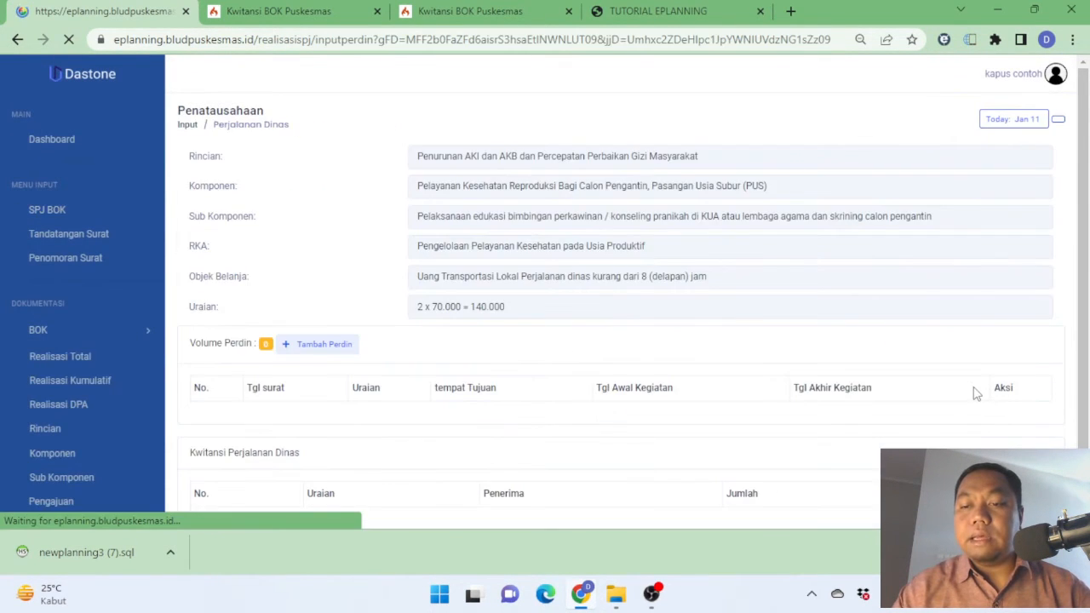
Review the perdin and kwitansi entries, and open the printable Surat Tugas for the Kua Kec. Cisewu trip
{"action": "scroll", "coordinate": [974, 386], "scroll_direction": "down", "scroll_amount": 4}
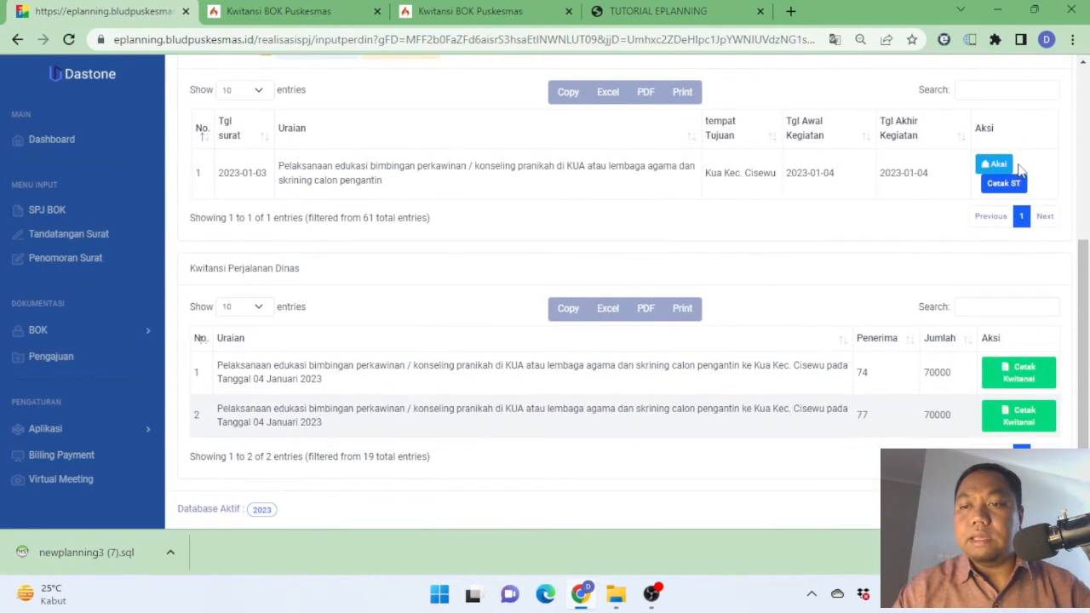
{"action": "scroll", "coordinate": [523, 426], "scroll_direction": "up", "scroll_amount": 3}
{"action": "scroll", "coordinate": [441, 312], "scroll_direction": "up", "scroll_amount": 2}
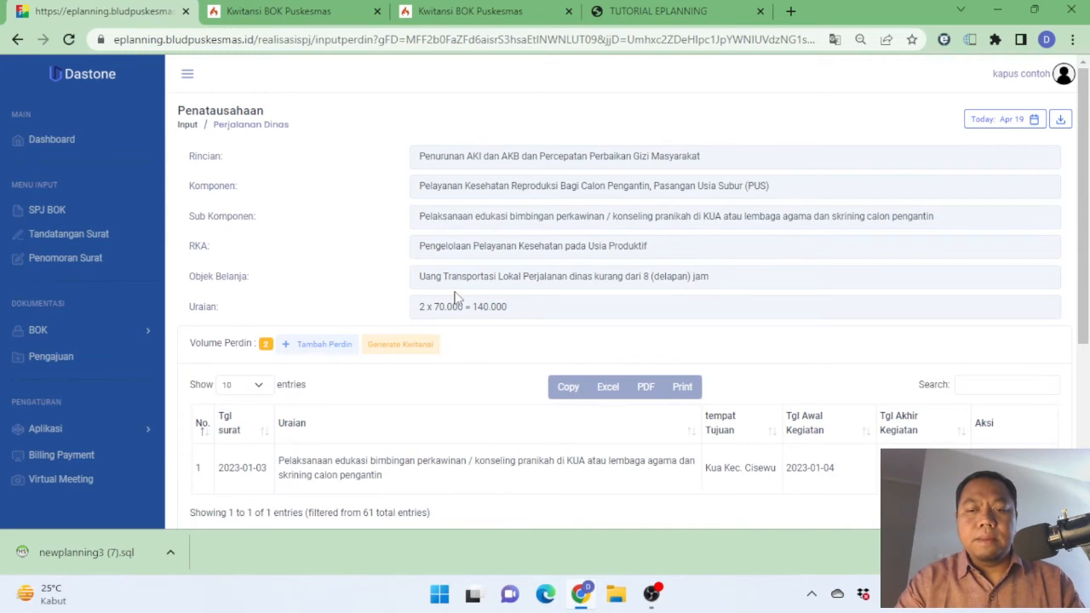
{"action": "scroll", "coordinate": [456, 296], "scroll_direction": "down", "scroll_amount": 2}
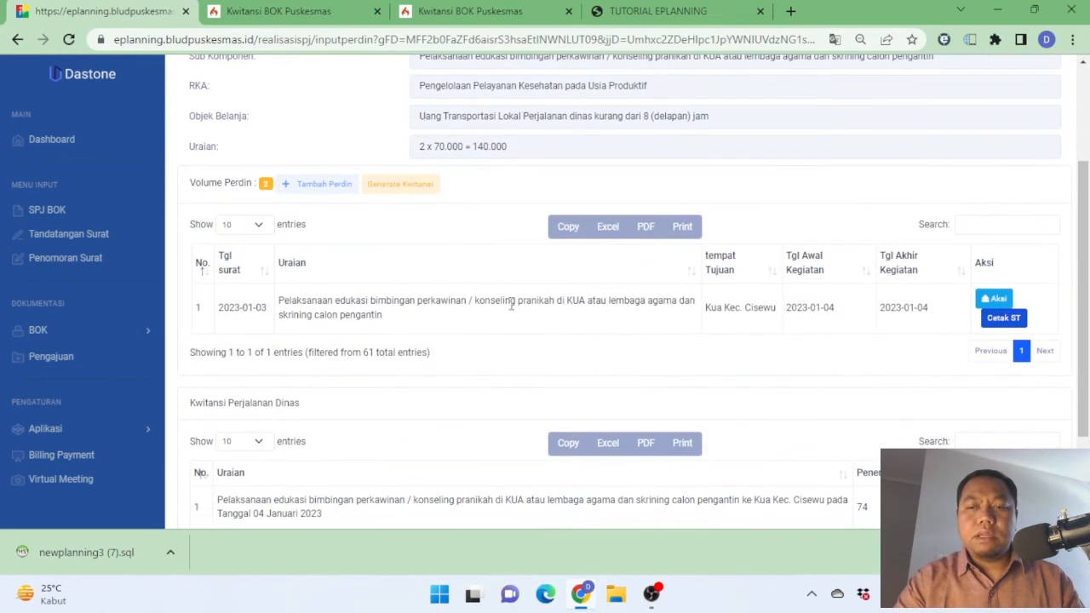
{"action": "left_click", "coordinate": [1005, 318]}
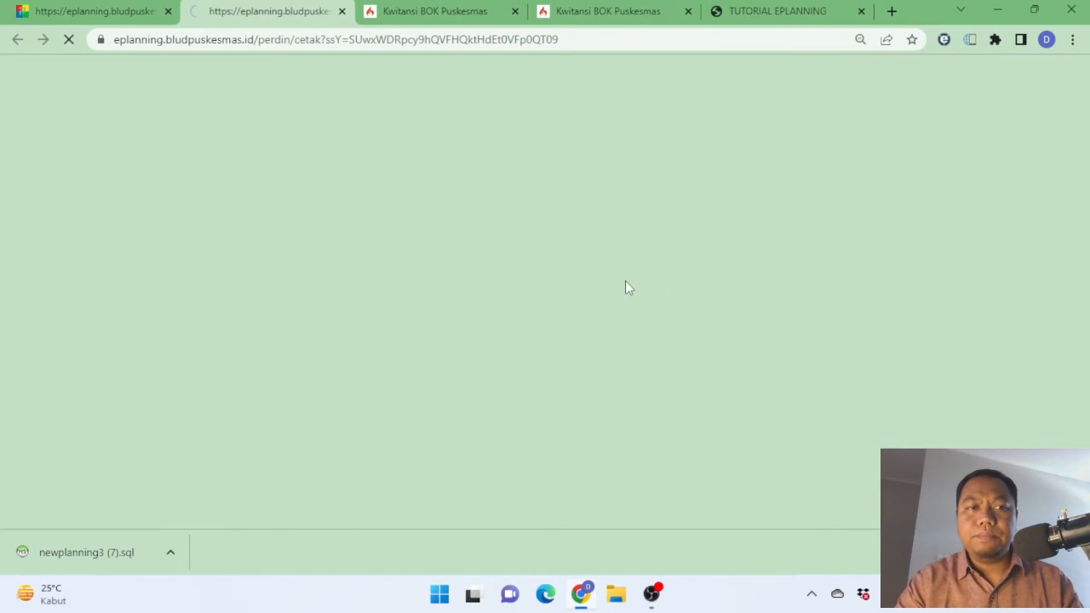
Review the signature block and letter number on the printed Surat Tugas, and compare them with the signature section of the Kwitansi BOK
{"action": "scroll", "coordinate": [626, 287], "scroll_direction": "down", "scroll_amount": 8}
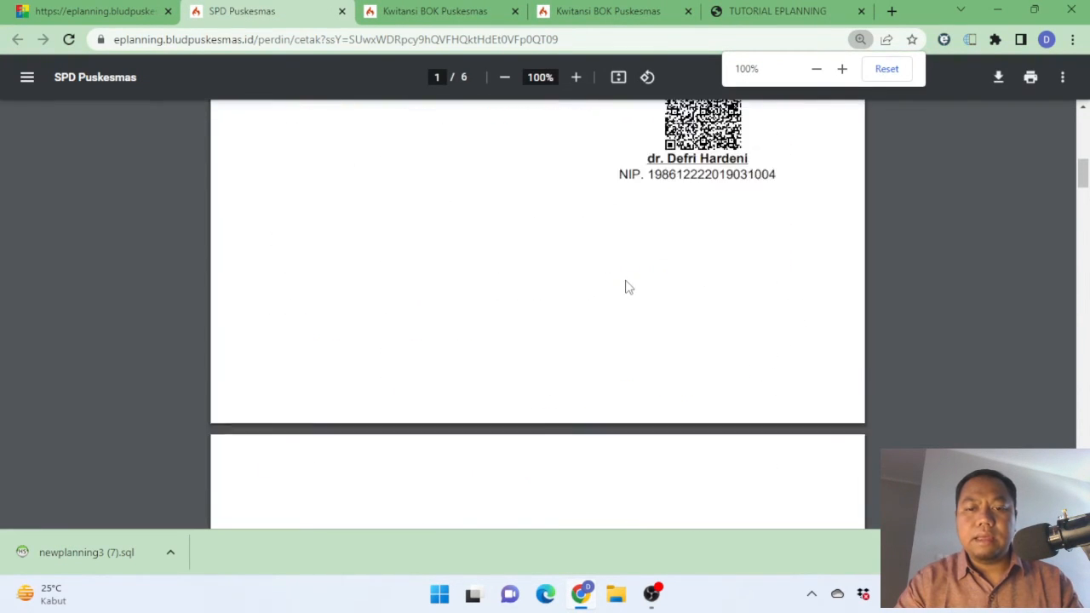
{"action": "scroll", "coordinate": [626, 287], "scroll_direction": "up", "scroll_amount": 2}
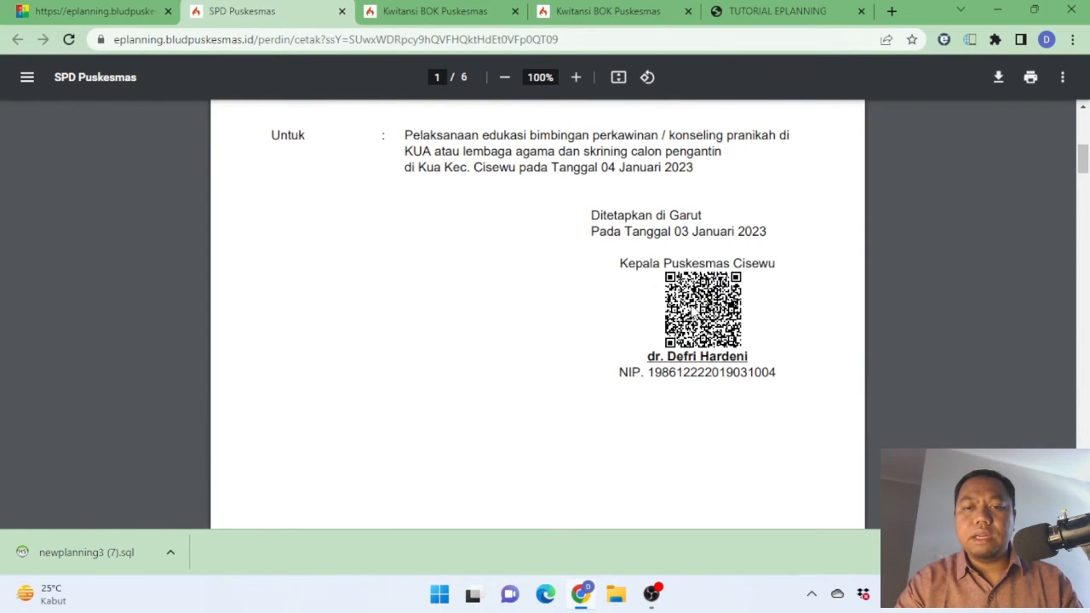
{"action": "scroll", "coordinate": [724, 316], "scroll_direction": "up", "scroll_amount": 6}
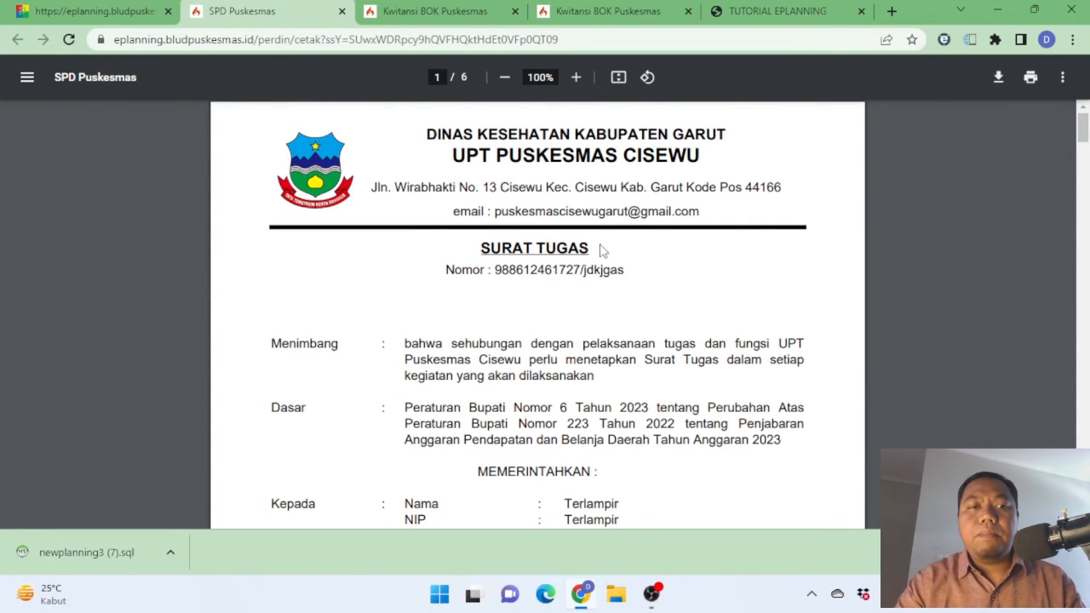
{"action": "left_click", "coordinate": [432, 12]}
{"action": "scroll", "coordinate": [667, 281], "scroll_direction": "down", "scroll_amount": 3}
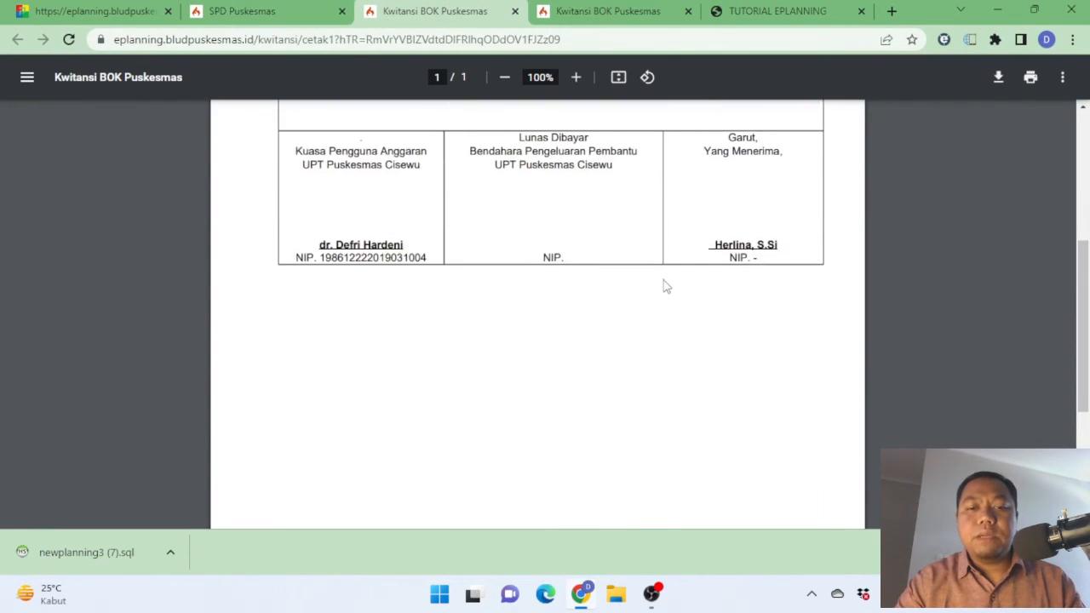
{"action": "scroll", "coordinate": [647, 293], "scroll_direction": "up", "scroll_amount": 5}
Inspect the address and email lines in the Surat Tugas letterhead, and close the mail app opened from the email link
{"action": "left_click", "coordinate": [315, 12]}
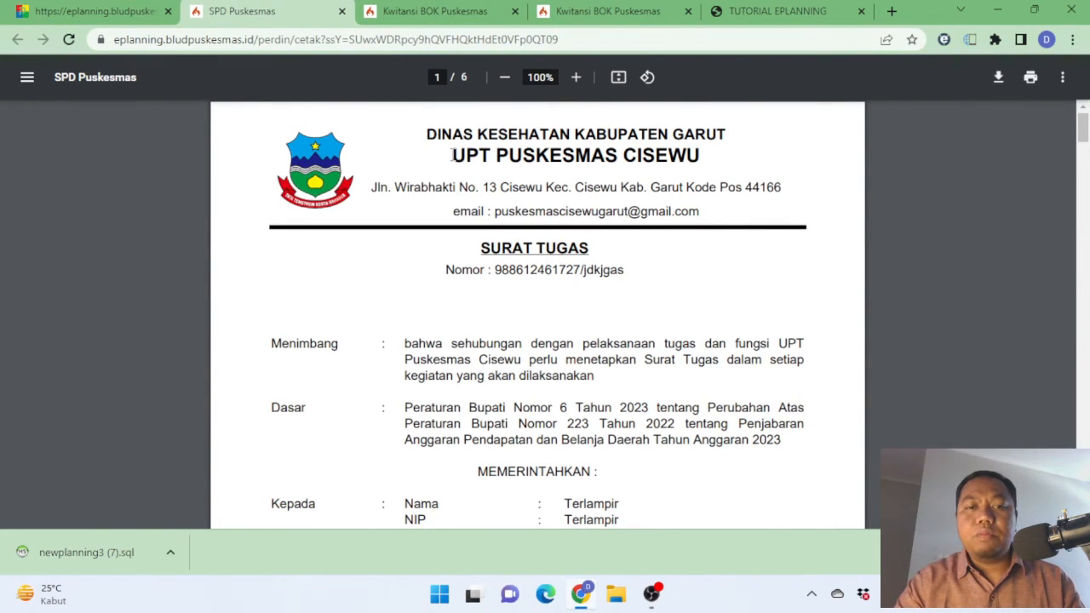
{"action": "left_click_drag", "start_coordinate": [371, 187], "coordinate": [707, 189]}
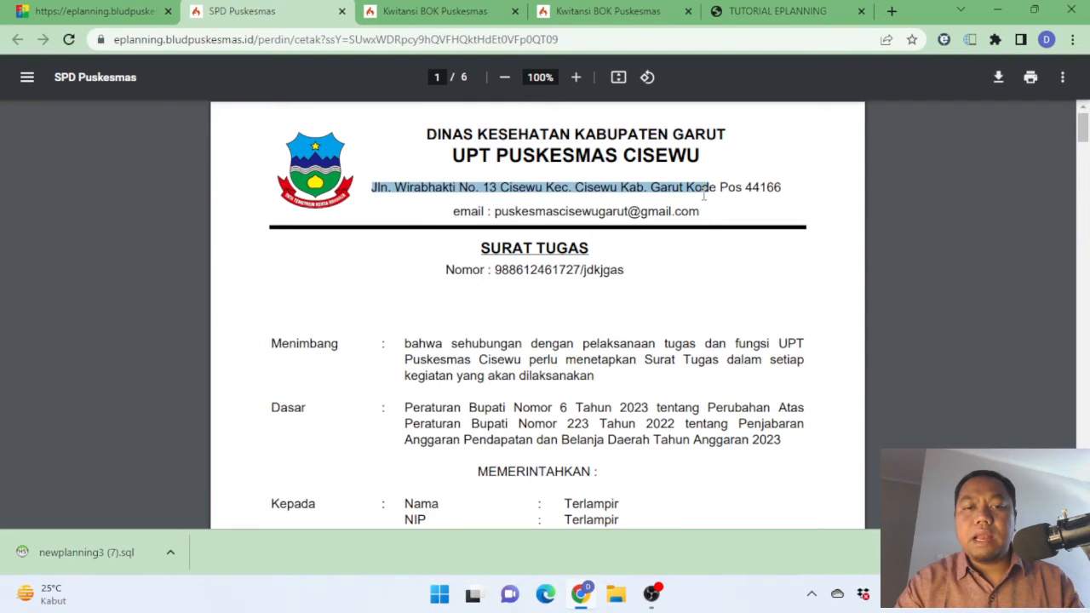
{"action": "left_click", "coordinate": [511, 214]}
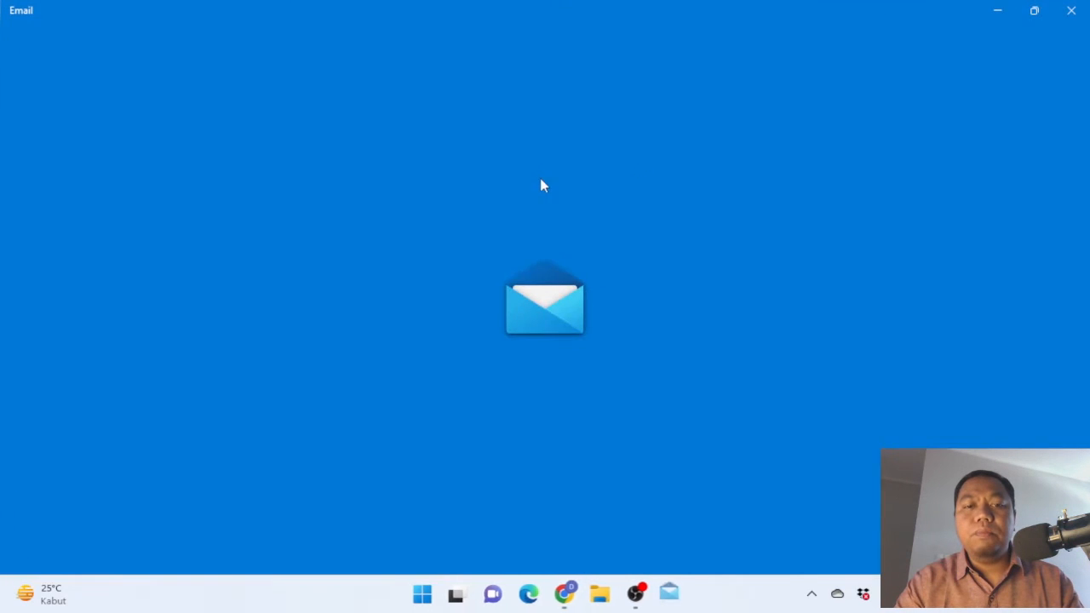
{"action": "left_click", "coordinate": [1070, 11]}
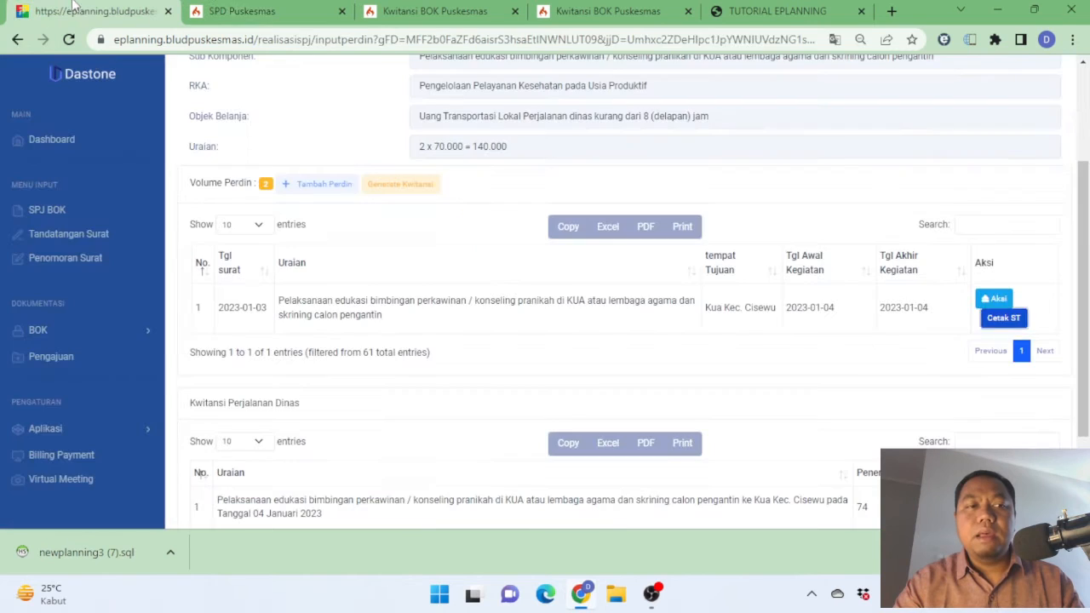
Open the UPT settings under Aplikasi, examine the Bendahara and NIP Bendahara fields of the Siliwangi record, and close it without saving
{"action": "left_click", "coordinate": [109, 11]}
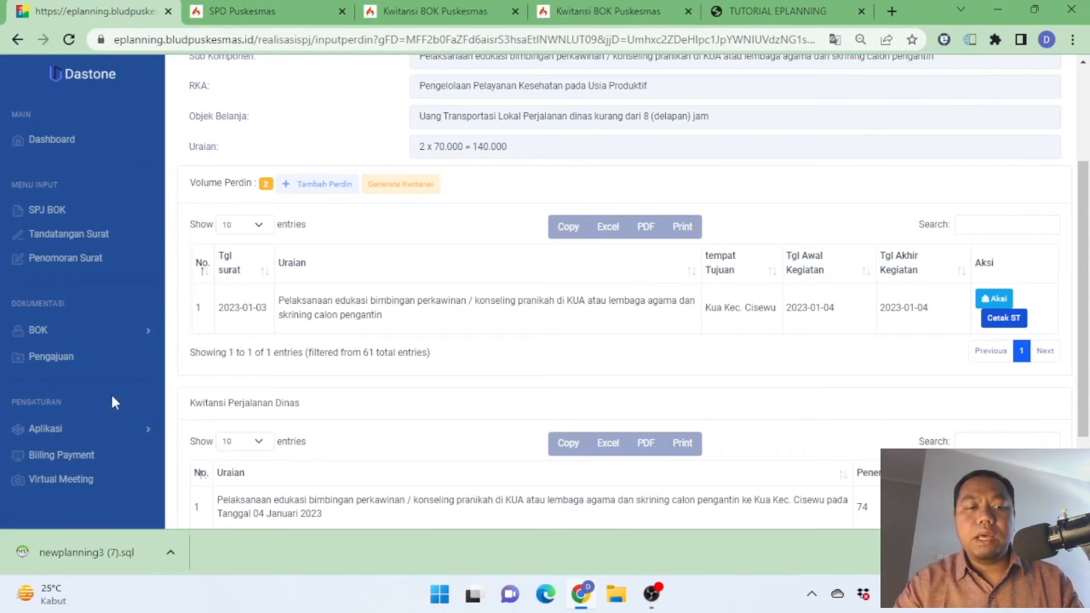
{"action": "left_click", "coordinate": [109, 430]}
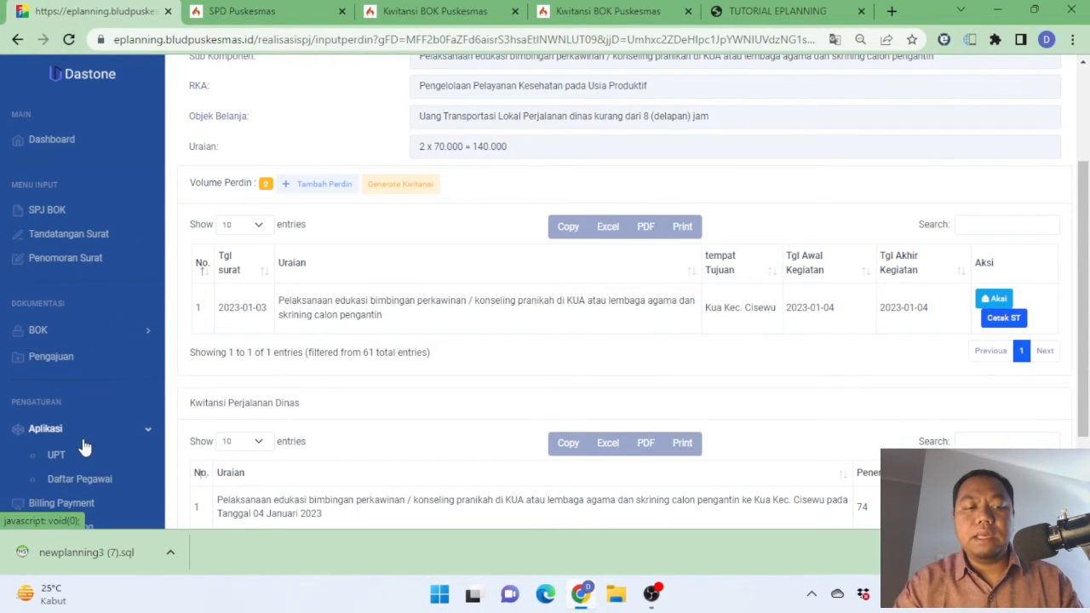
{"action": "scroll", "coordinate": [85, 407], "scroll_direction": "down", "scroll_amount": 1}
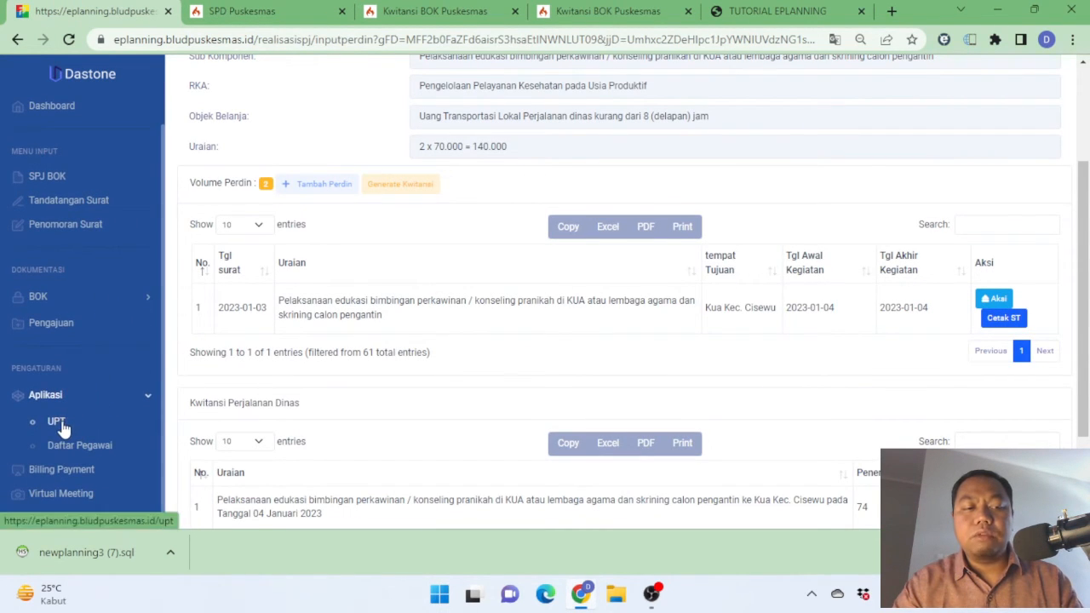
{"action": "left_click", "coordinate": [103, 426]}
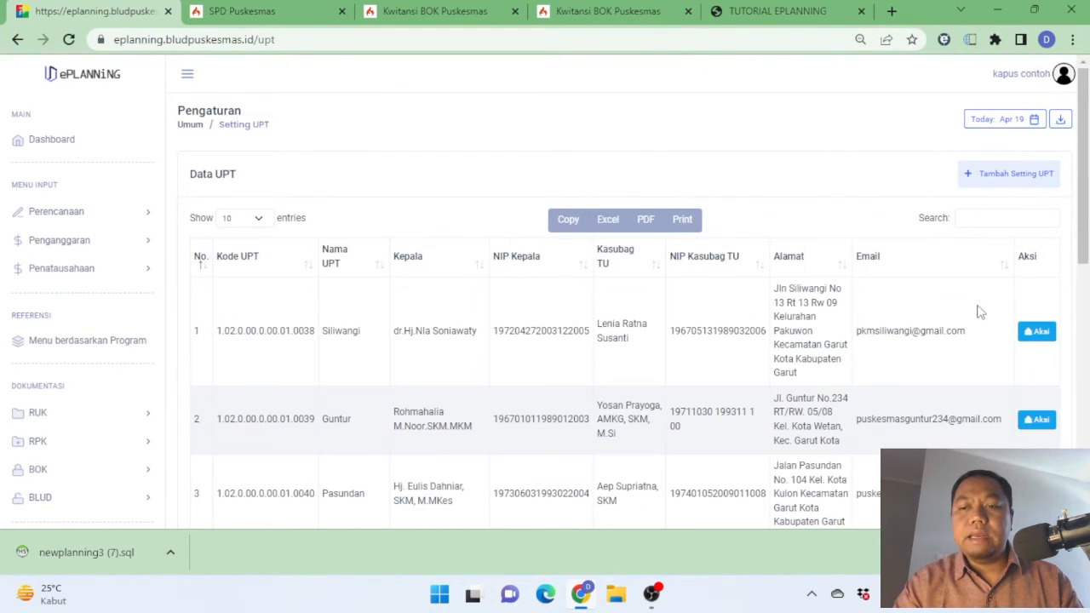
{"action": "left_click", "coordinate": [1037, 332]}
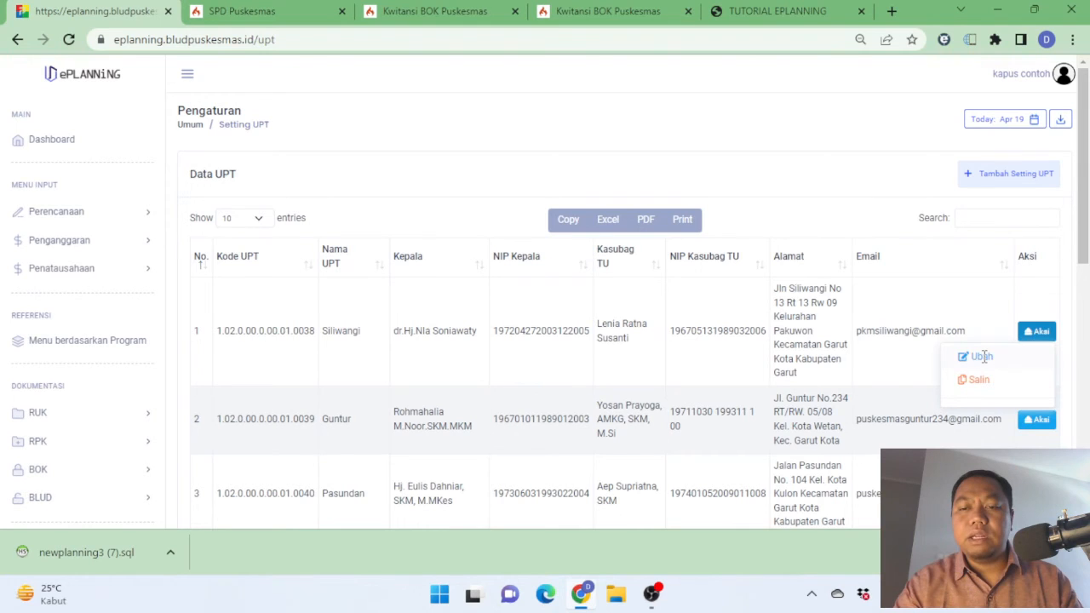
{"action": "left_click", "coordinate": [981, 356]}
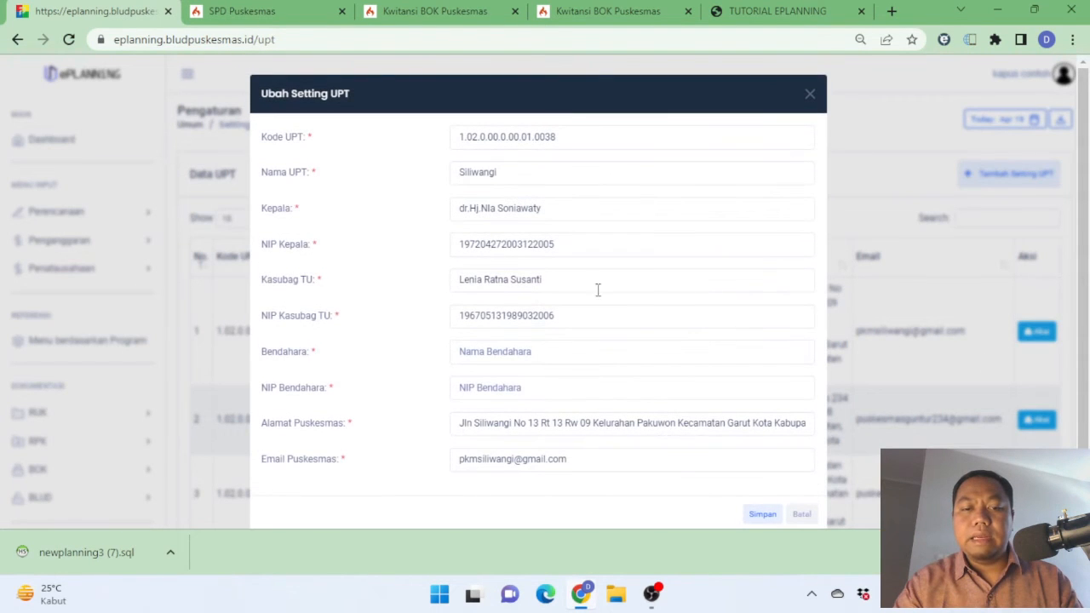
{"action": "left_click", "coordinate": [499, 349]}
{"action": "left_click", "coordinate": [498, 381]}
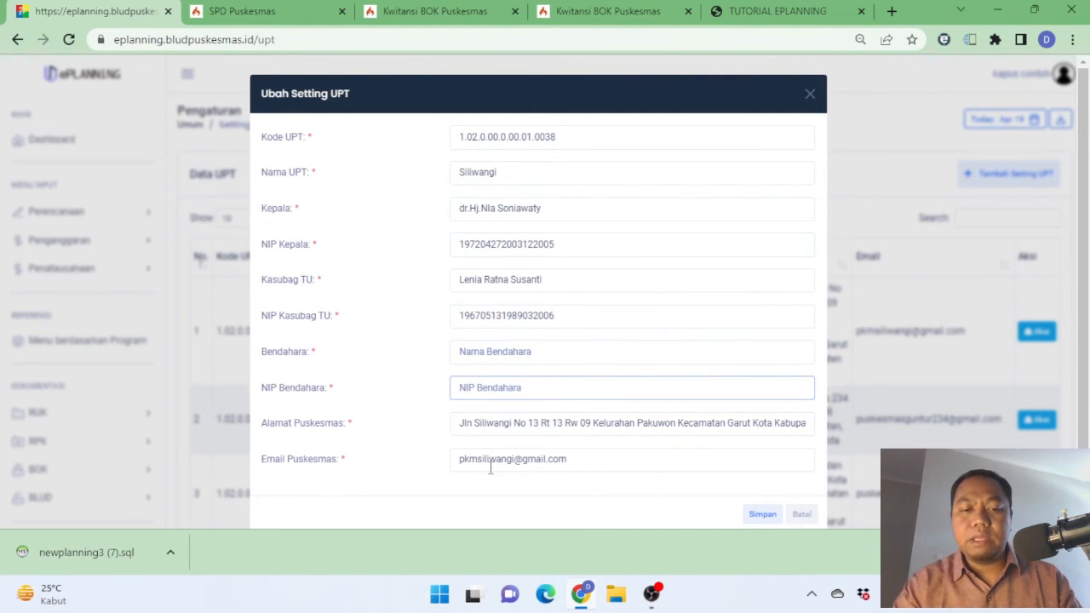
{"action": "left_click", "coordinate": [802, 515]}
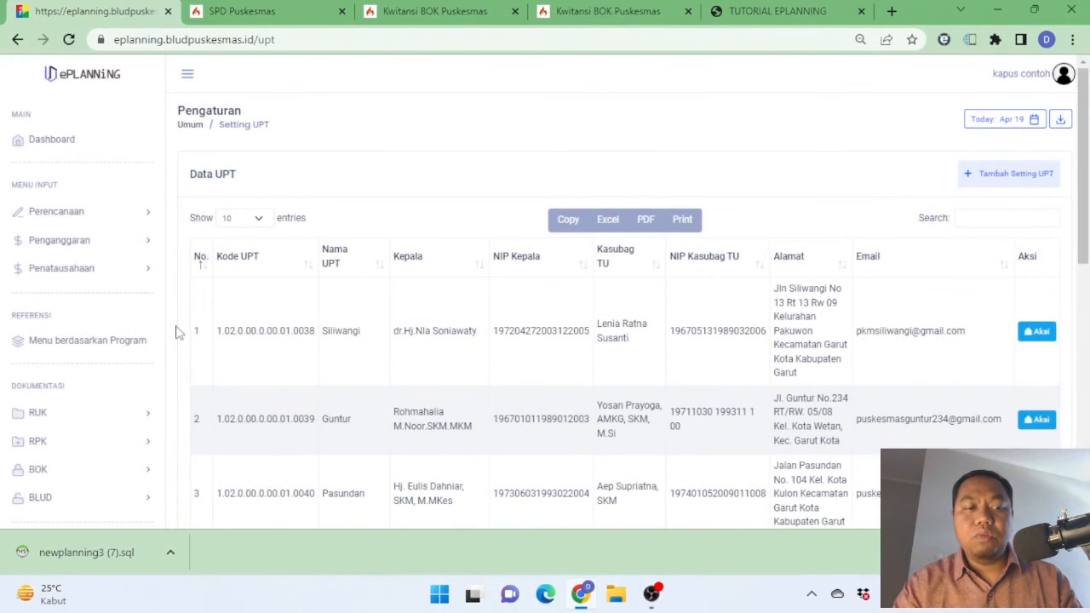
Check the treasurer signature area on the Kwitansi BOK against the Bendahara fields in Siliwangi's UPT settings, and cancel the edit form
{"action": "scroll", "coordinate": [93, 417], "scroll_direction": "down", "scroll_amount": 2}
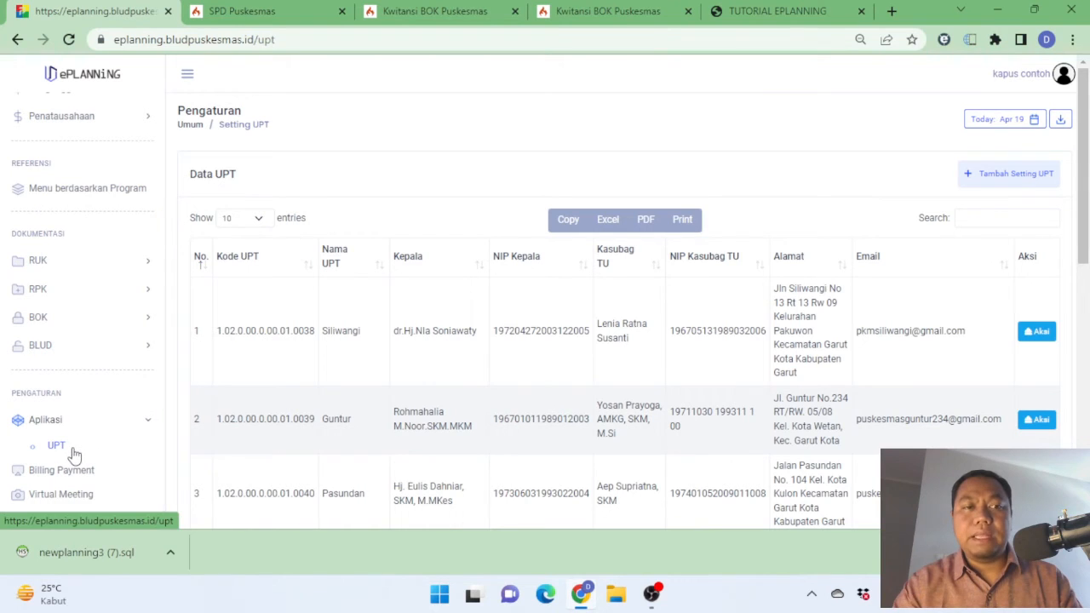
{"action": "left_click", "coordinate": [460, 11]}
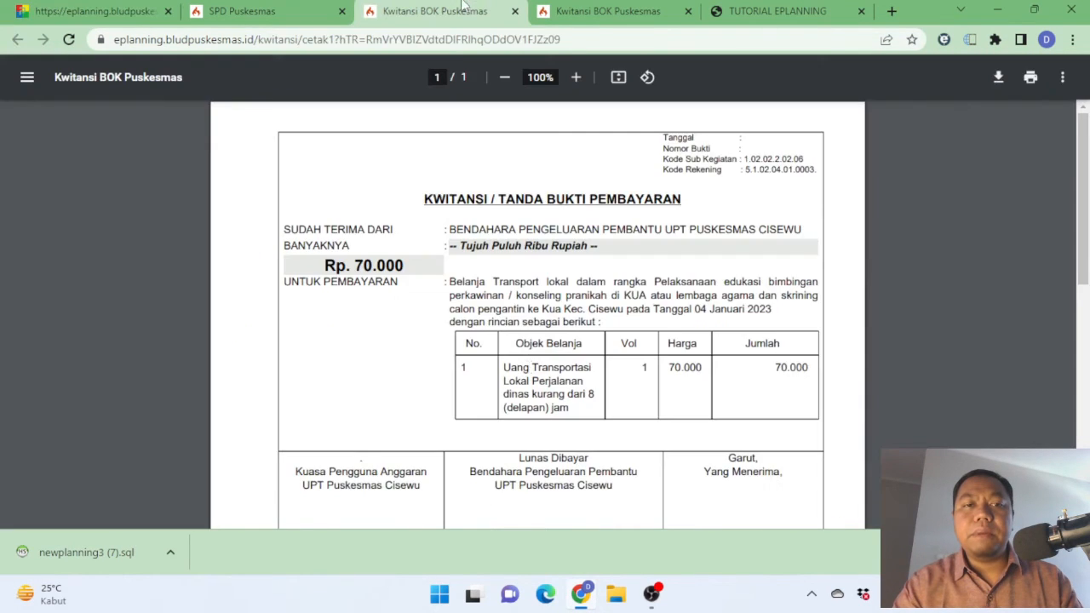
{"action": "scroll", "coordinate": [560, 351], "scroll_direction": "down", "scroll_amount": 4}
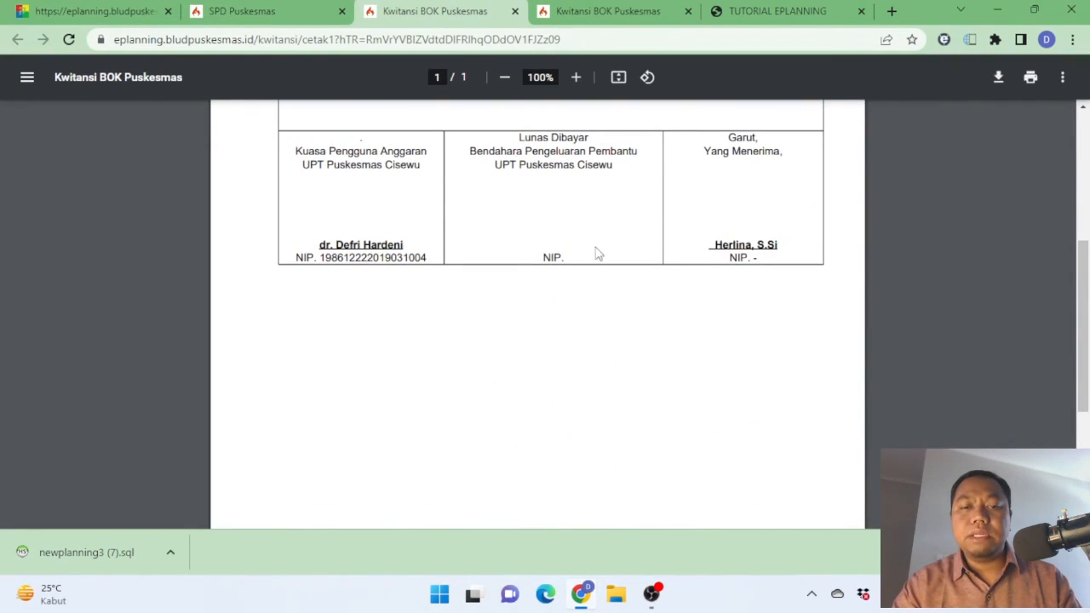
{"action": "left_click", "coordinate": [100, 10]}
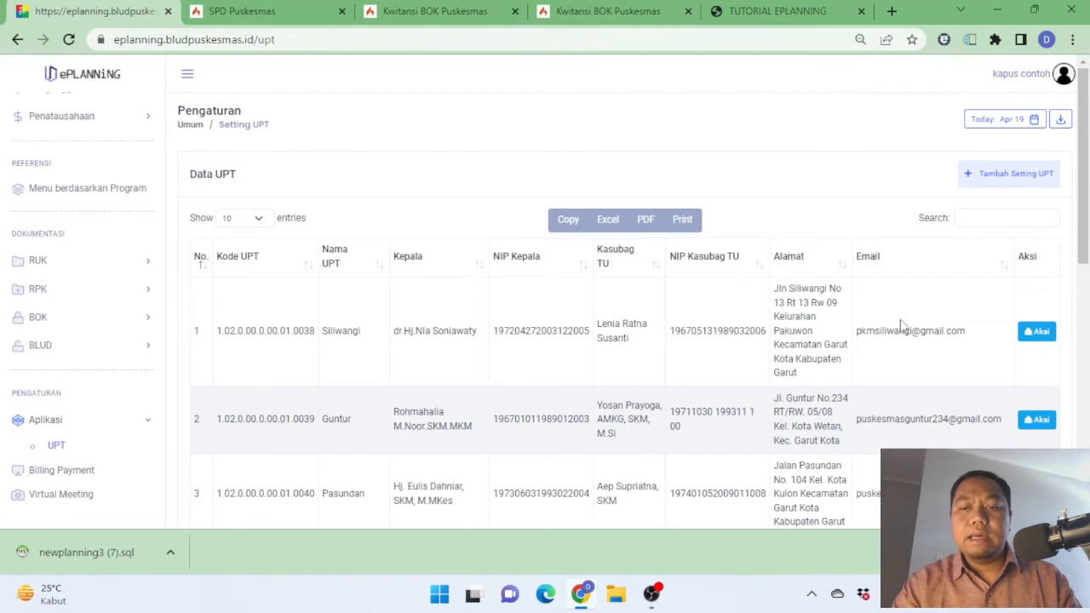
{"action": "left_click", "coordinate": [1037, 331]}
{"action": "left_click", "coordinate": [981, 357]}
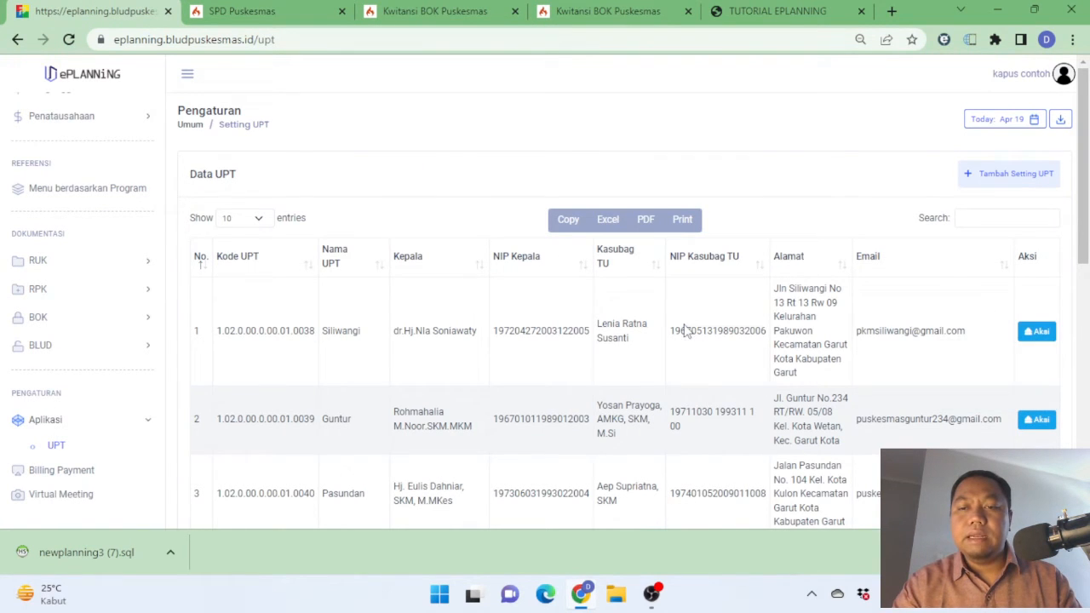
{"action": "left_click", "coordinate": [498, 356]}
{"action": "left_click", "coordinate": [492, 388]}
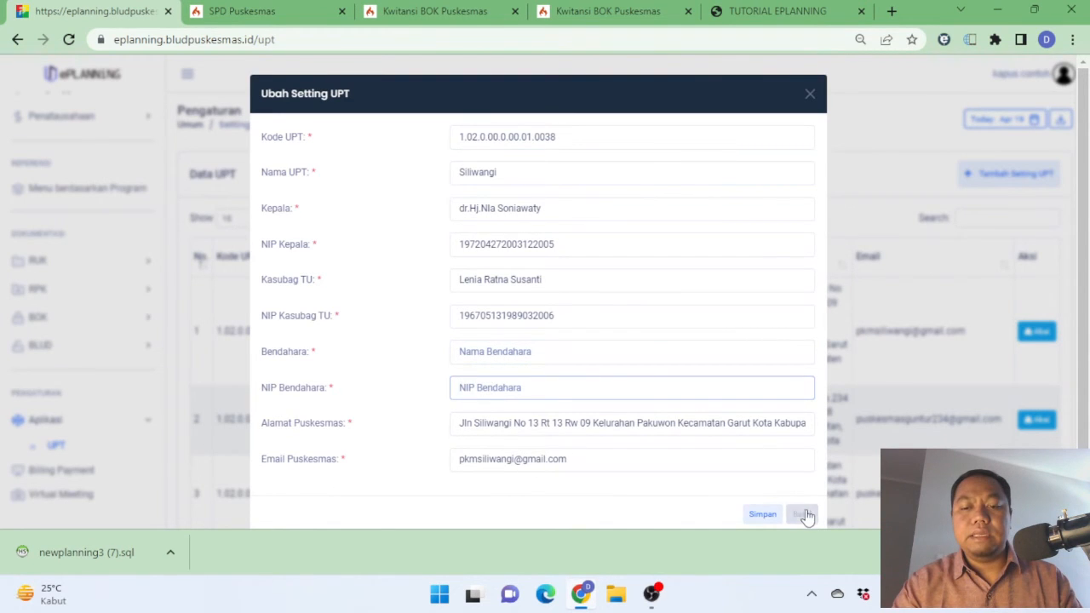
{"action": "left_click", "coordinate": [804, 515]}
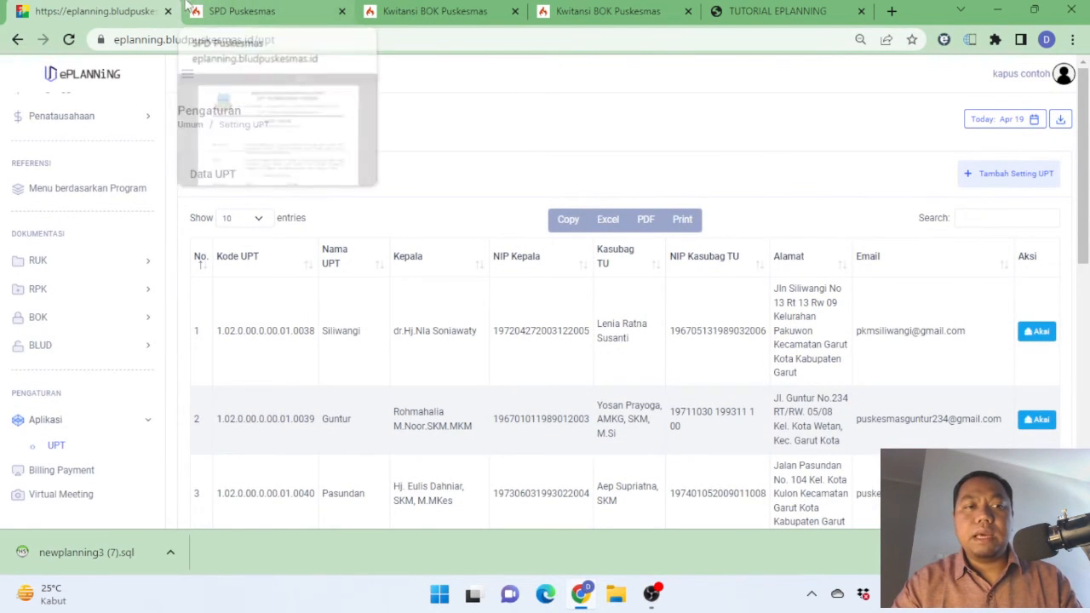
Return to the dashboard and list the SPJ BOK entries for Puskesmas Cisewu, month Januari
{"action": "scroll", "coordinate": [85, 93], "scroll_direction": "up", "scroll_amount": 3}
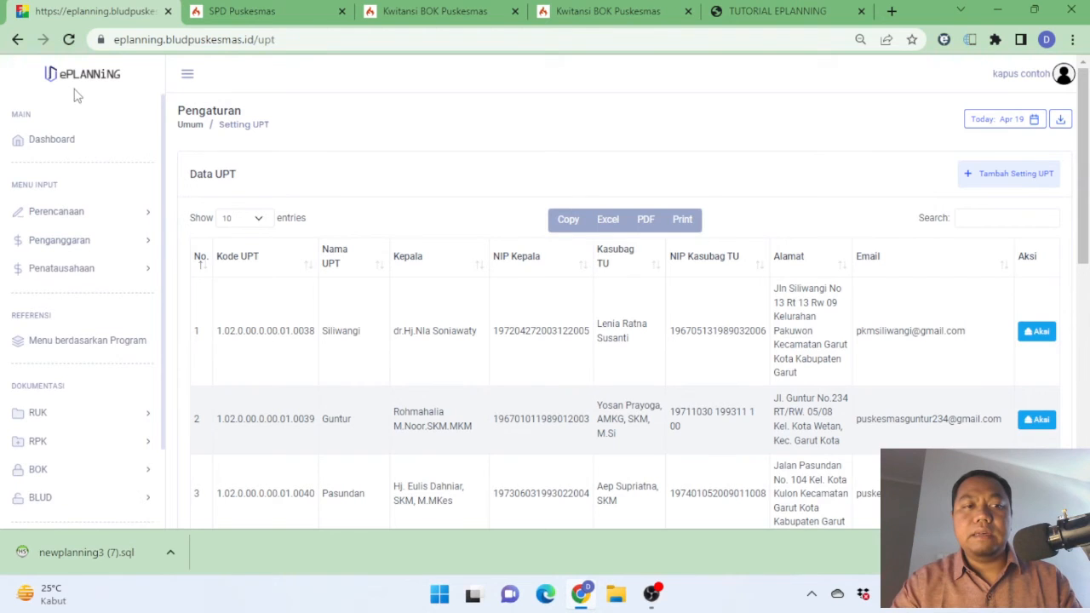
{"action": "left_click", "coordinate": [84, 78]}
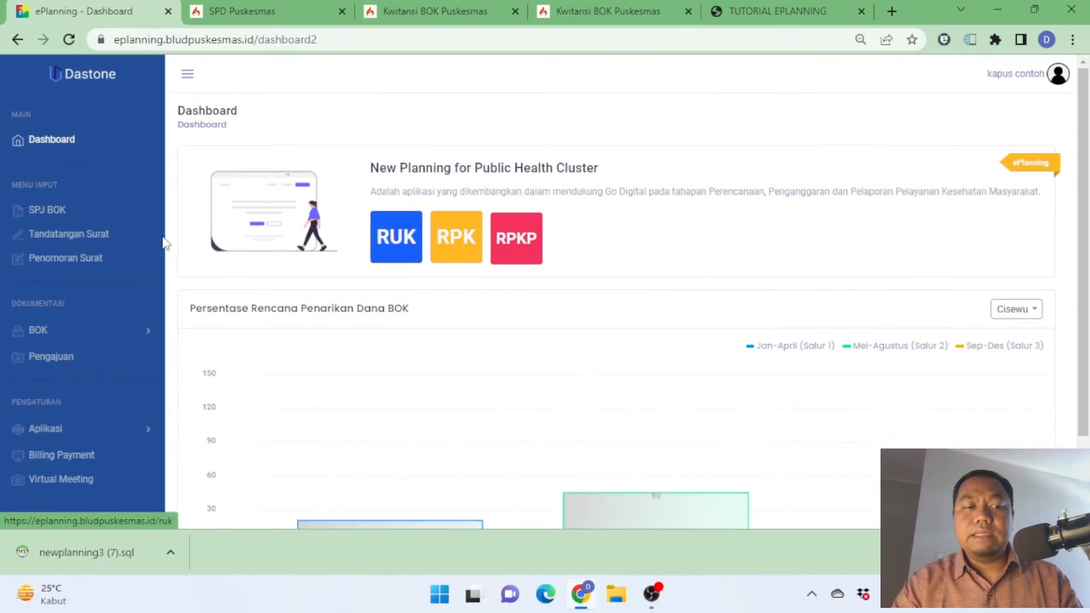
{"action": "left_click", "coordinate": [47, 209]}
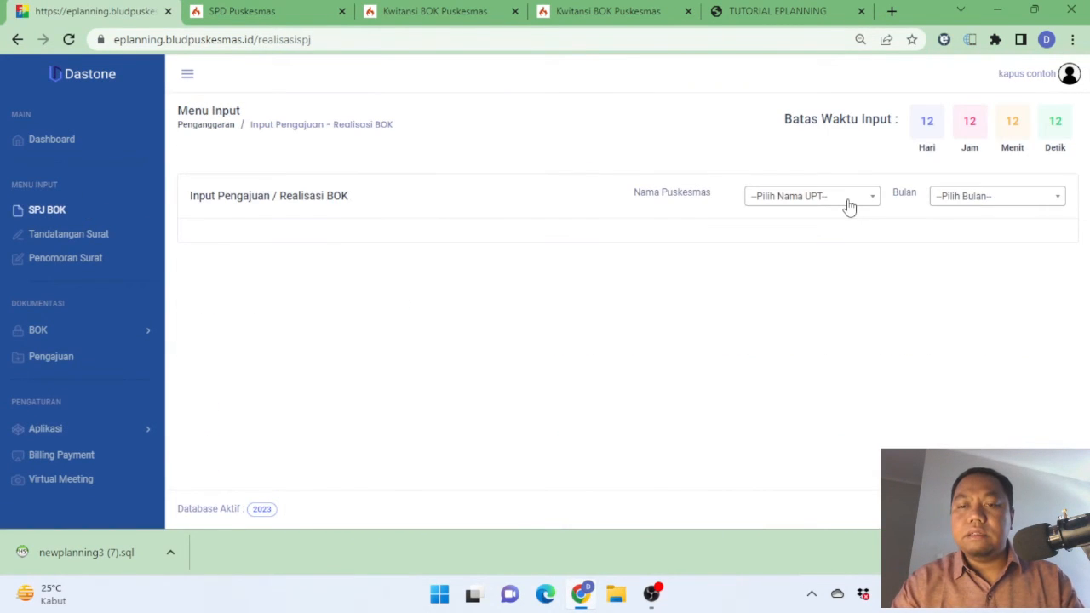
{"action": "left_click", "coordinate": [847, 200]}
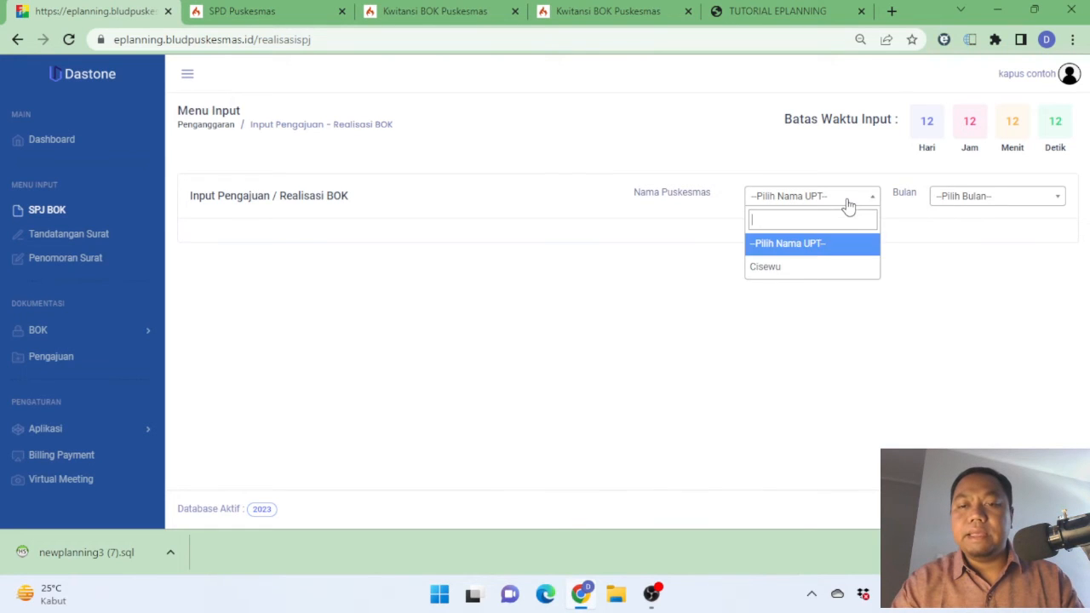
{"action": "left_click", "coordinate": [809, 267]}
{"action": "left_click", "coordinate": [979, 200]}
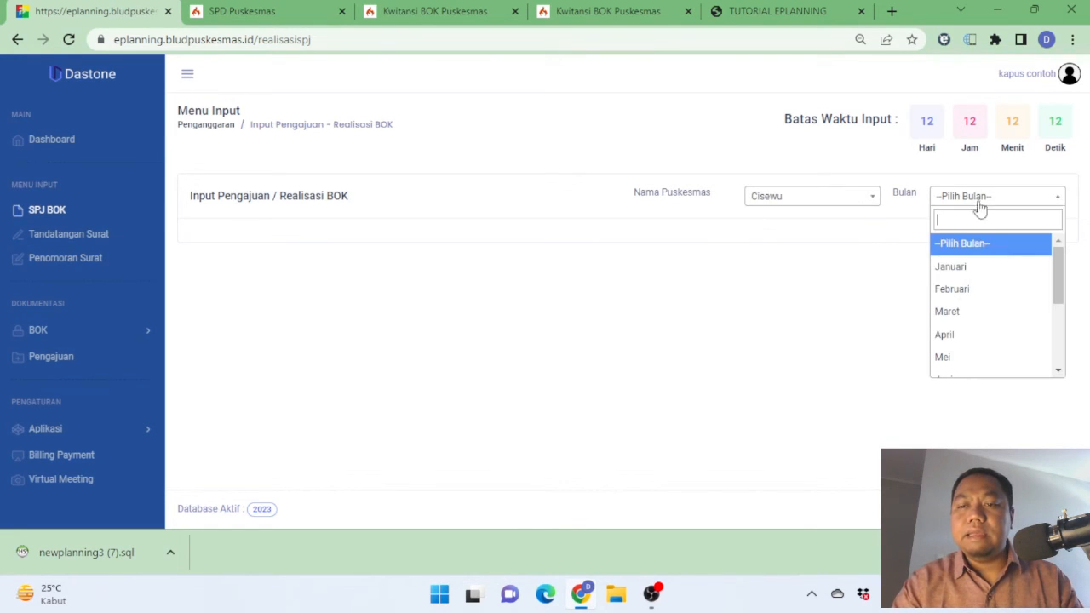
{"action": "left_click", "coordinate": [990, 268]}
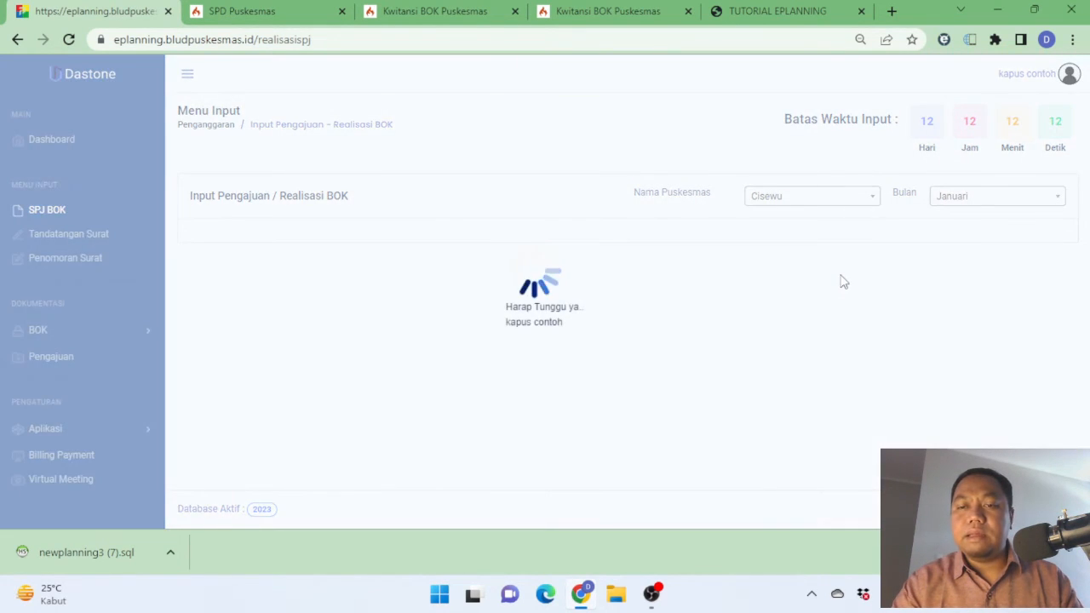
Open the SPJ input page for Trasnport Pelayanan Posyandu and bring up a new Tambah perdin form
{"action": "scroll", "coordinate": [877, 286], "scroll_direction": "down", "scroll_amount": 5}
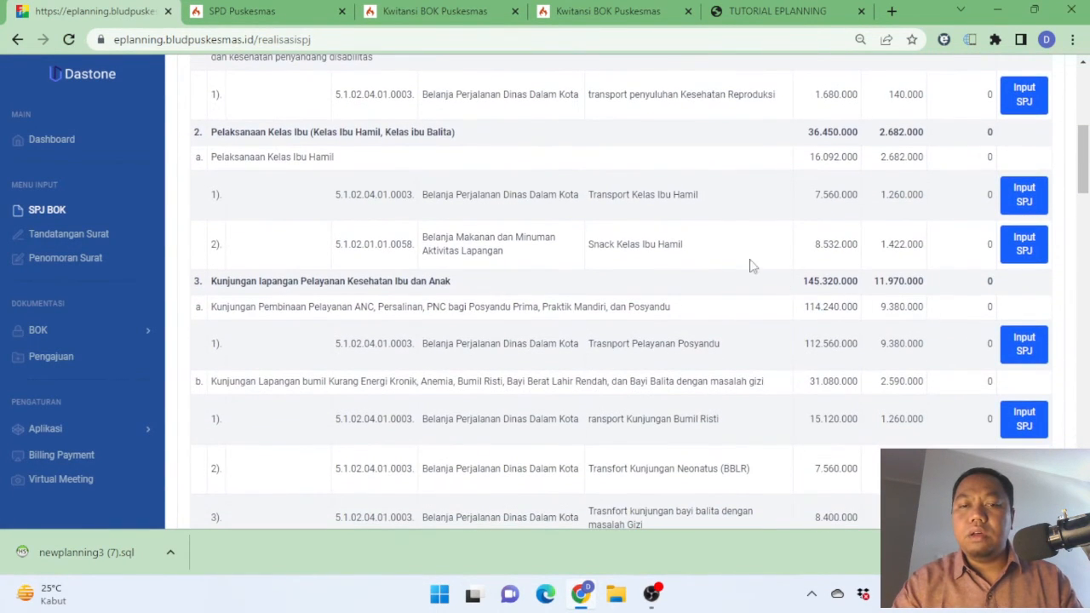
{"action": "scroll", "coordinate": [437, 225], "scroll_direction": "down", "scroll_amount": 1}
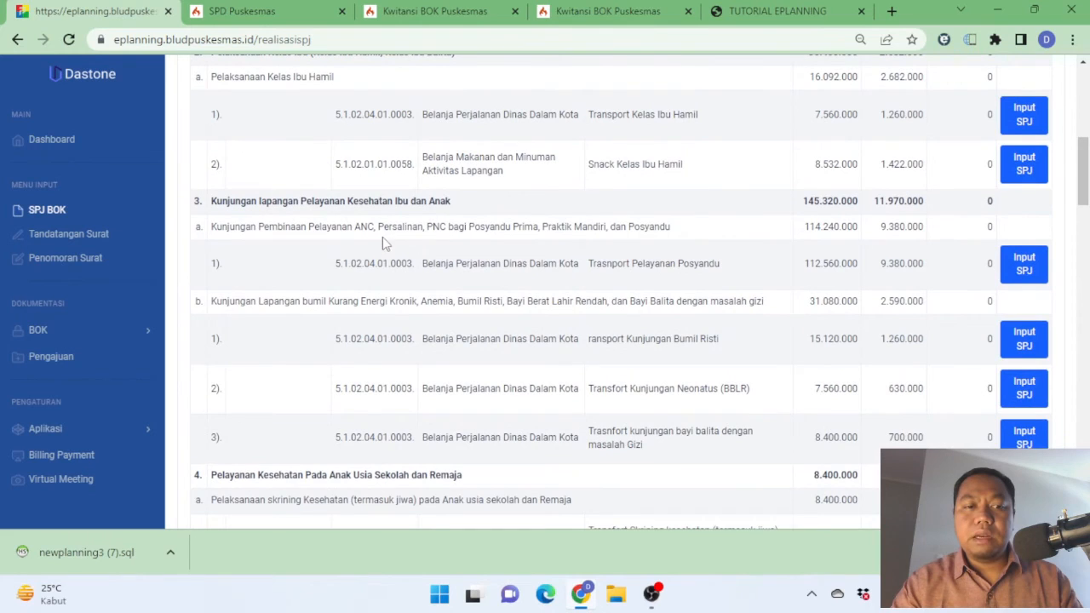
{"action": "double_click", "coordinate": [888, 265]}
{"action": "left_click", "coordinate": [888, 265]}
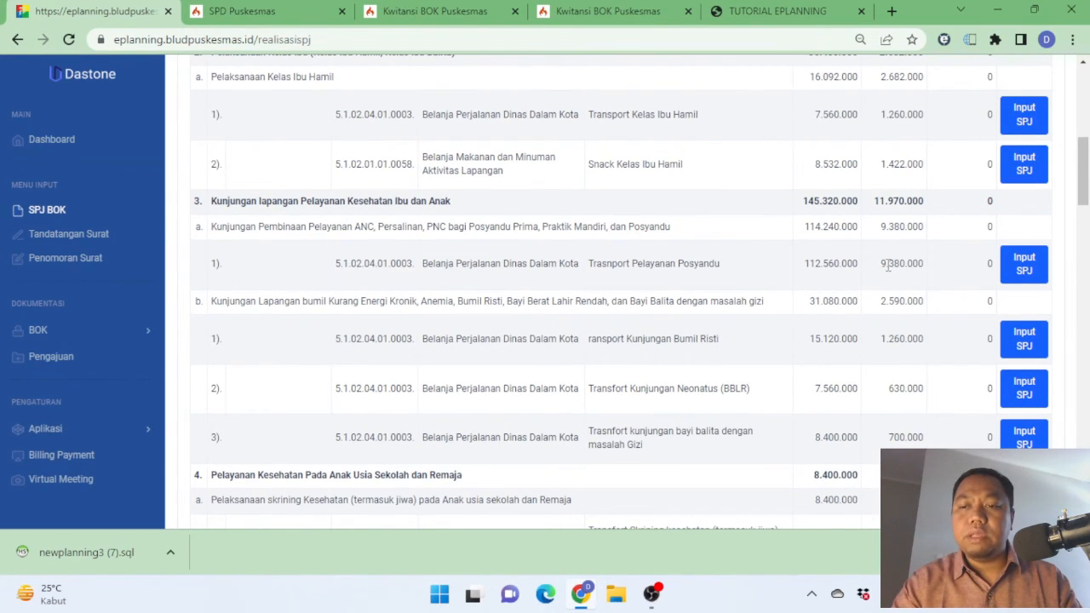
{"action": "left_click", "coordinate": [1028, 264]}
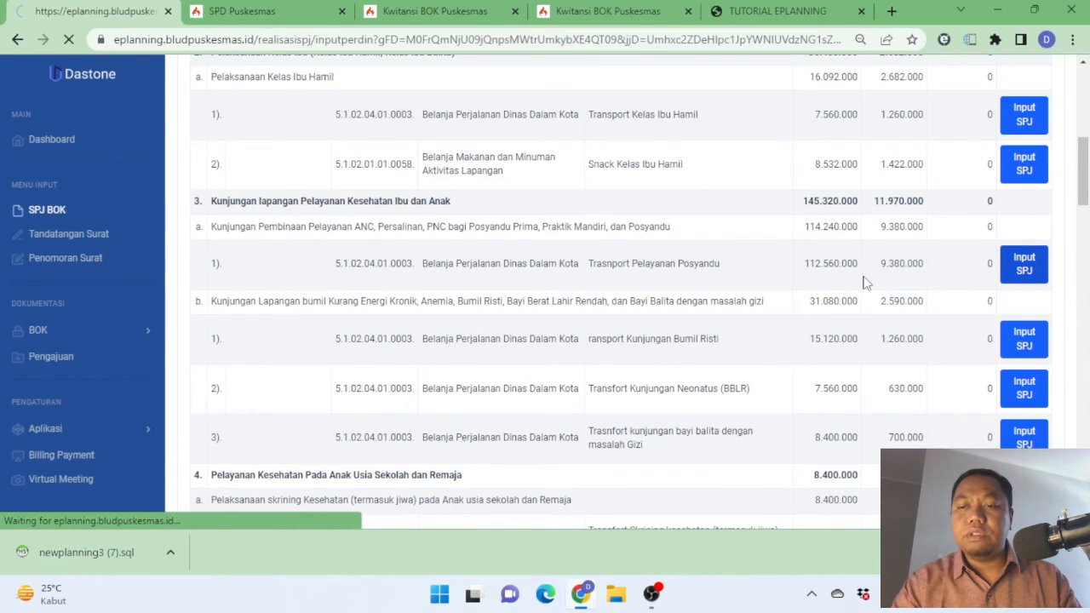
{"action": "scroll", "coordinate": [596, 255], "scroll_direction": "down", "scroll_amount": 1}
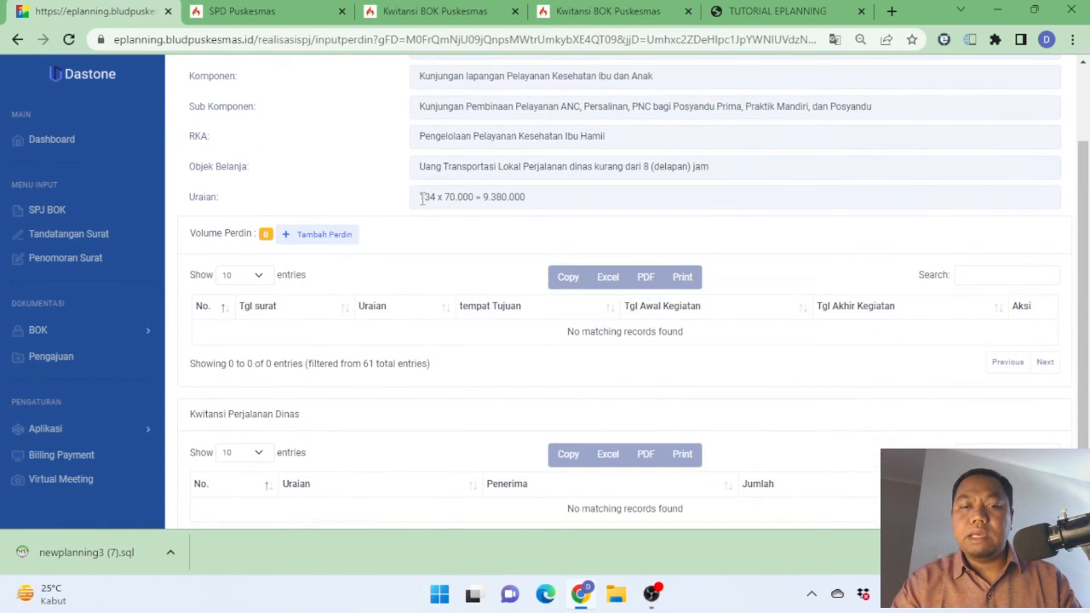
{"action": "left_click", "coordinate": [319, 234]}
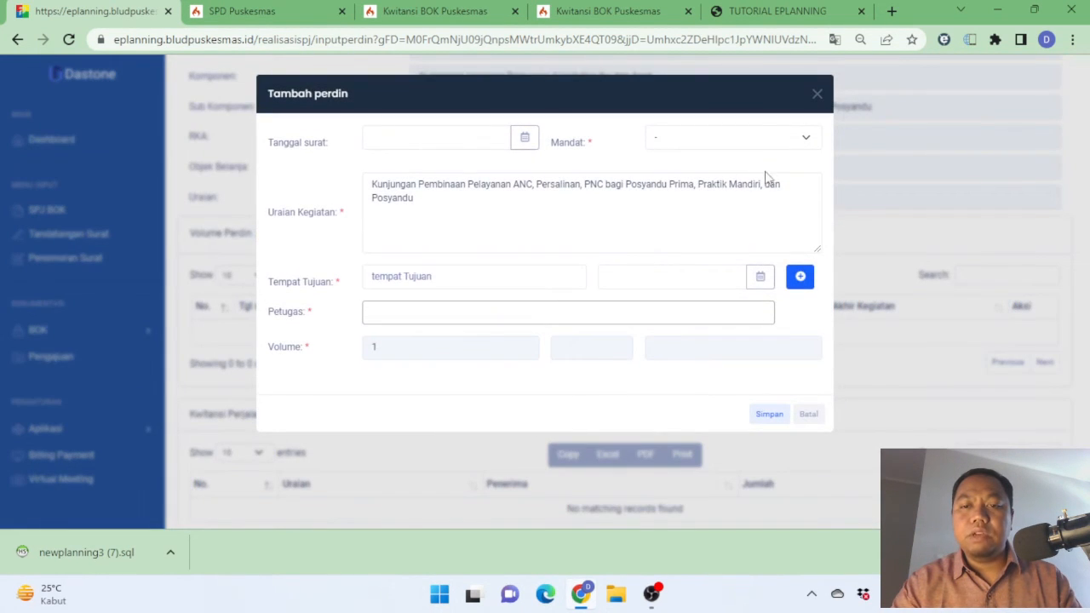
Set the Tanggal surat of the new perdin to 02/01/2023
{"action": "left_click", "coordinate": [525, 139]}
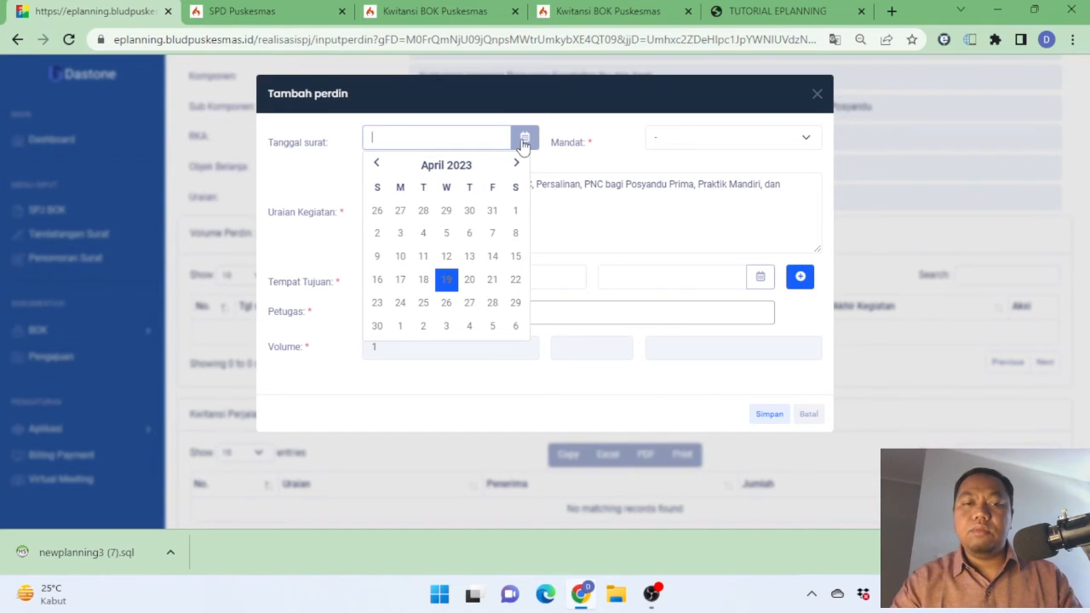
{"action": "left_click", "coordinate": [451, 167]}
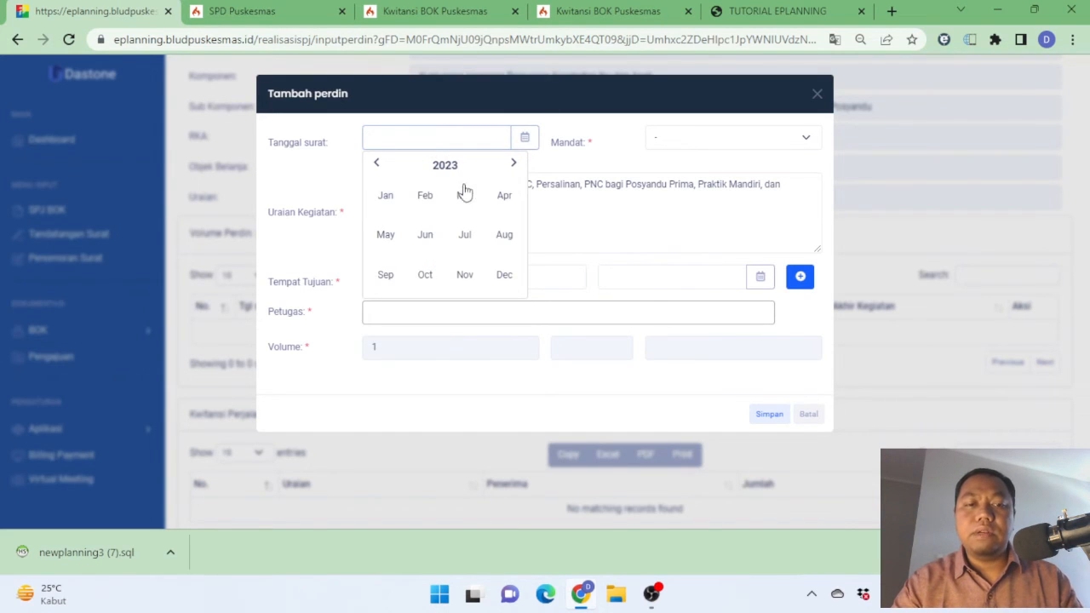
{"action": "left_click", "coordinate": [385, 196]}
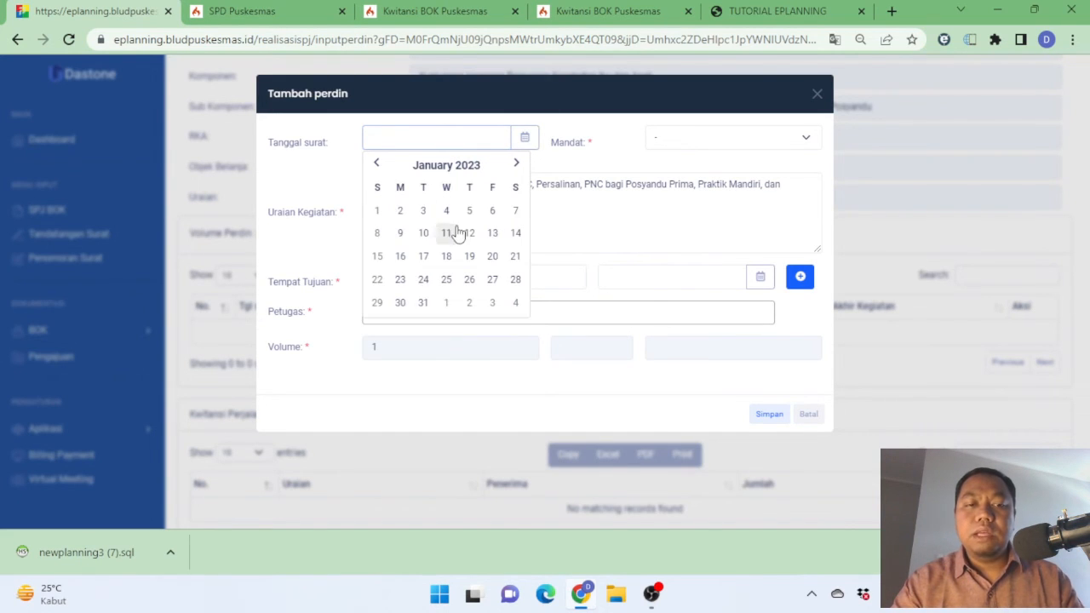
{"action": "left_click", "coordinate": [401, 213]}
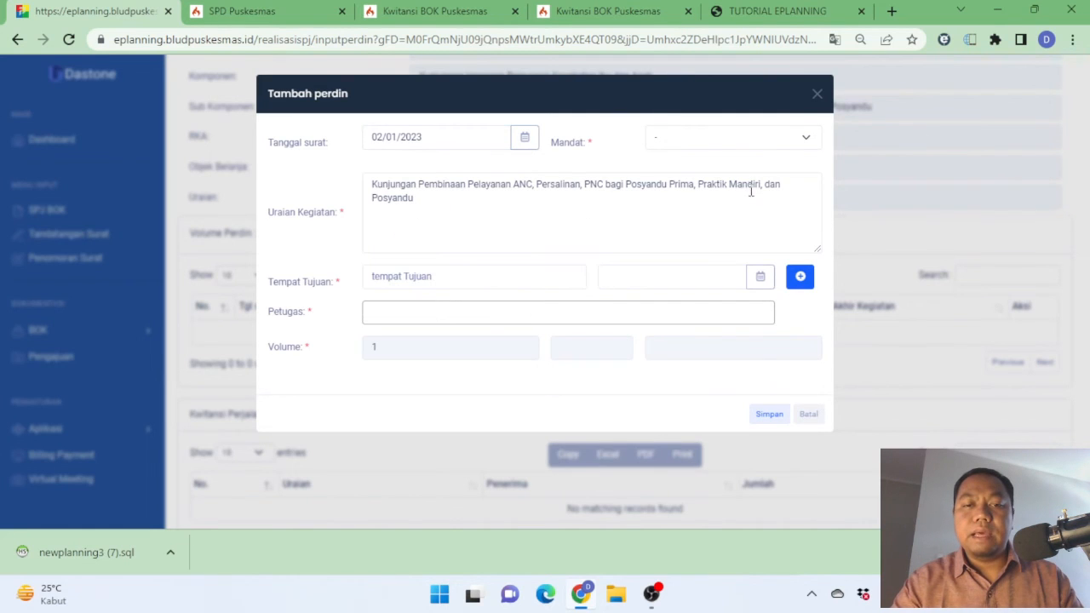
Enter the first Tempat Tujuan as Desa A Posyandu RW. 1 with the date 03/01/2023
{"action": "left_click", "coordinate": [507, 276]}
{"action": "type", "text": "D"}
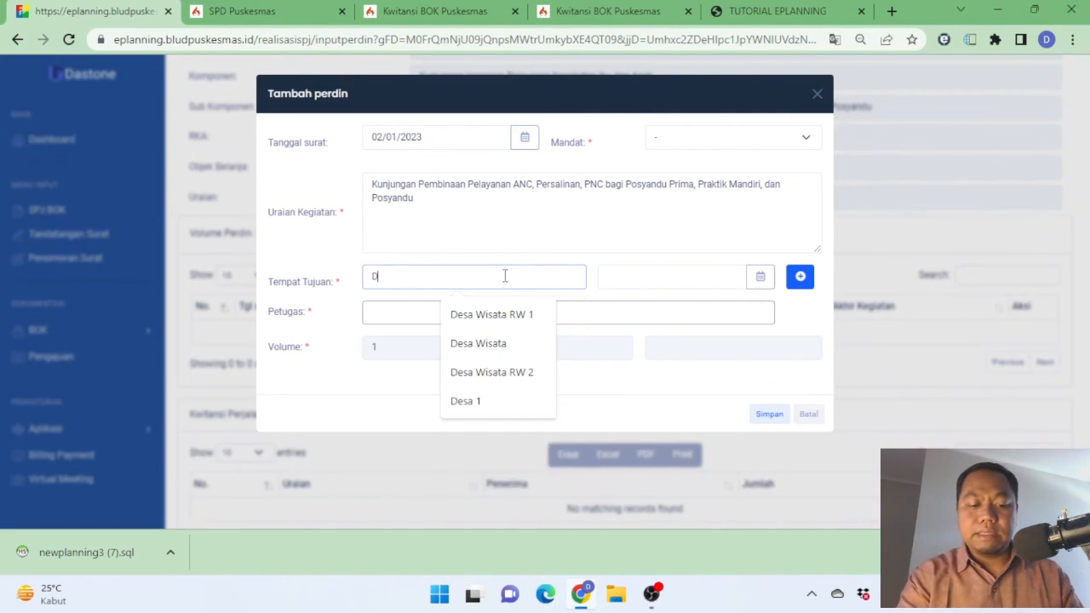
{"action": "type", "text": "esa A Posyandu "}
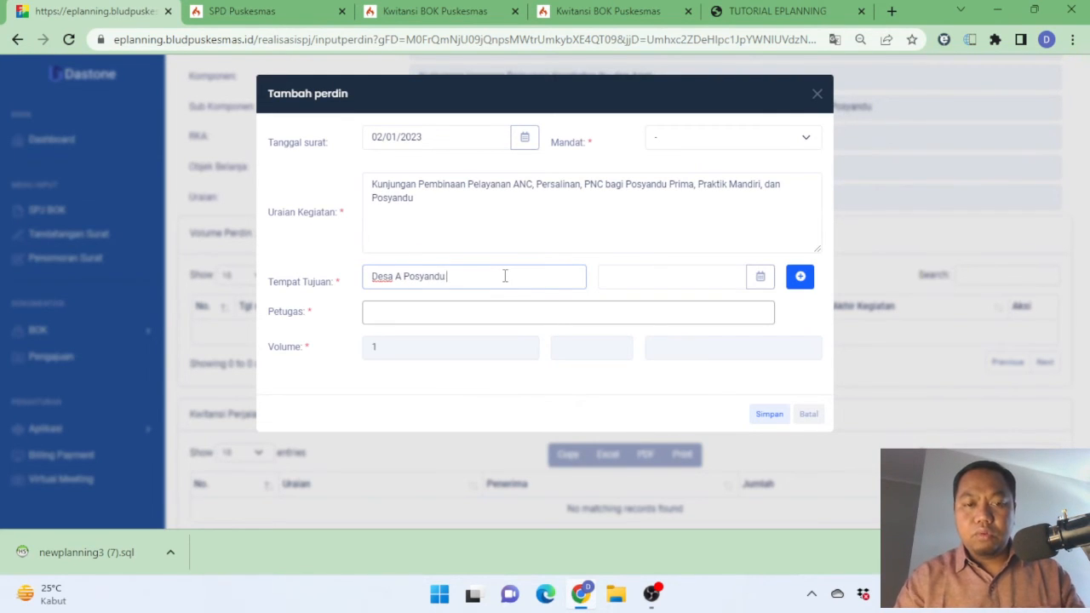
{"action": "type", "text": "RW. 1"}
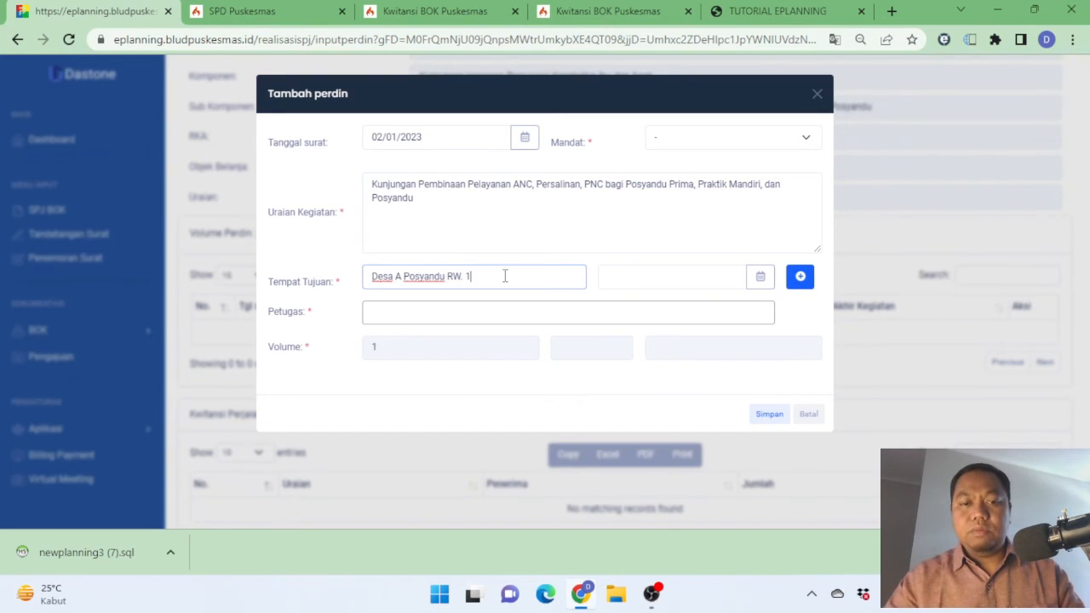
{"action": "left_click", "coordinate": [761, 278]}
{"action": "left_click", "coordinate": [681, 305]}
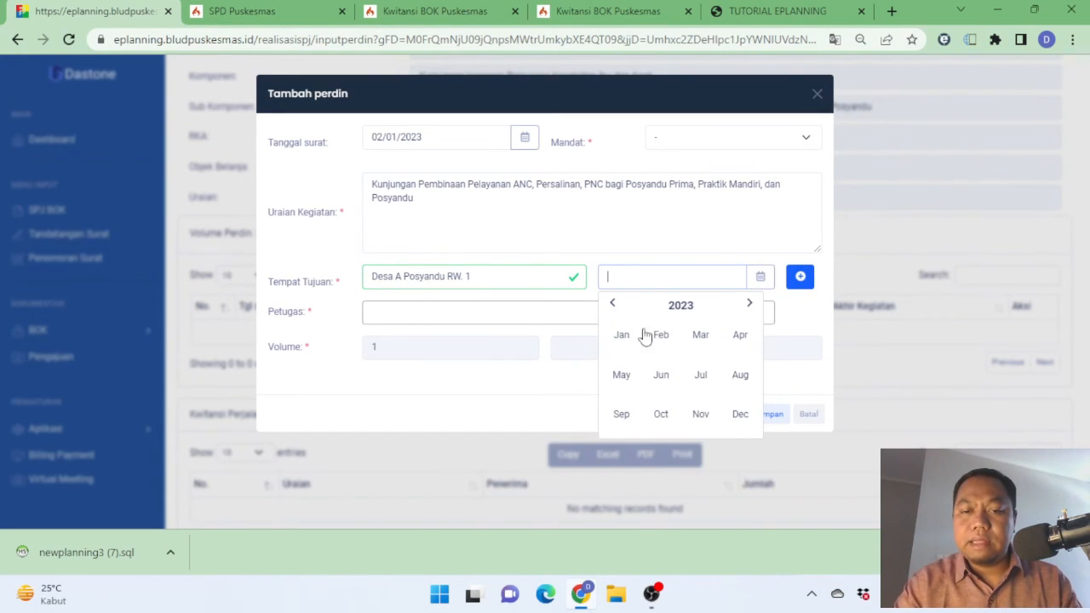
{"action": "left_click", "coordinate": [622, 333]}
{"action": "left_click", "coordinate": [659, 351]}
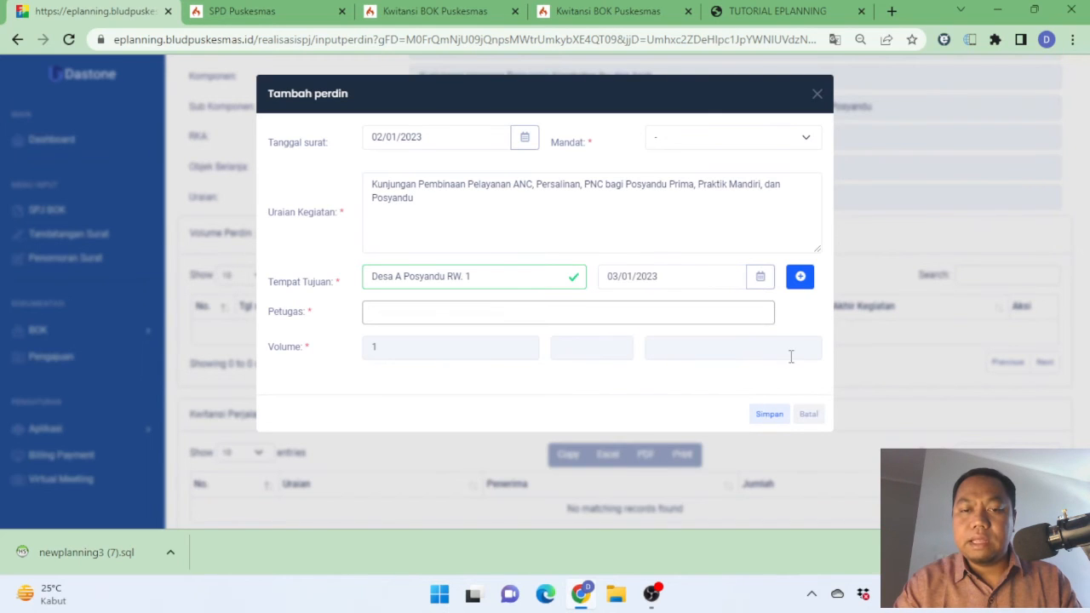
Assign one midwife with the A.Md.Keb title from the staff list as the perdin's Petugas
{"action": "left_click", "coordinate": [542, 313]}
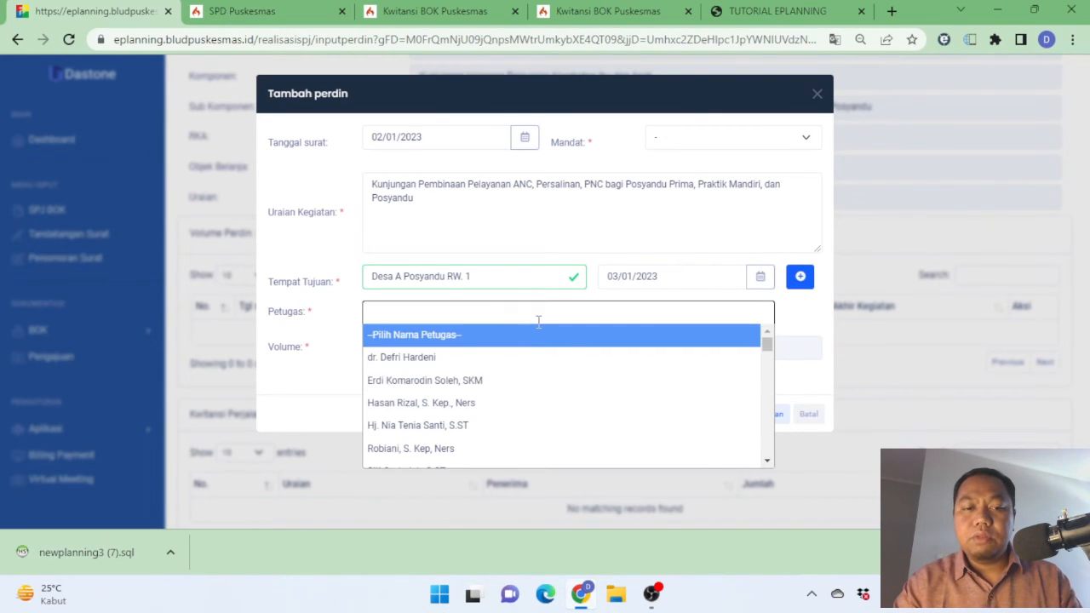
{"action": "scroll", "coordinate": [518, 387], "scroll_direction": "down", "scroll_amount": 3}
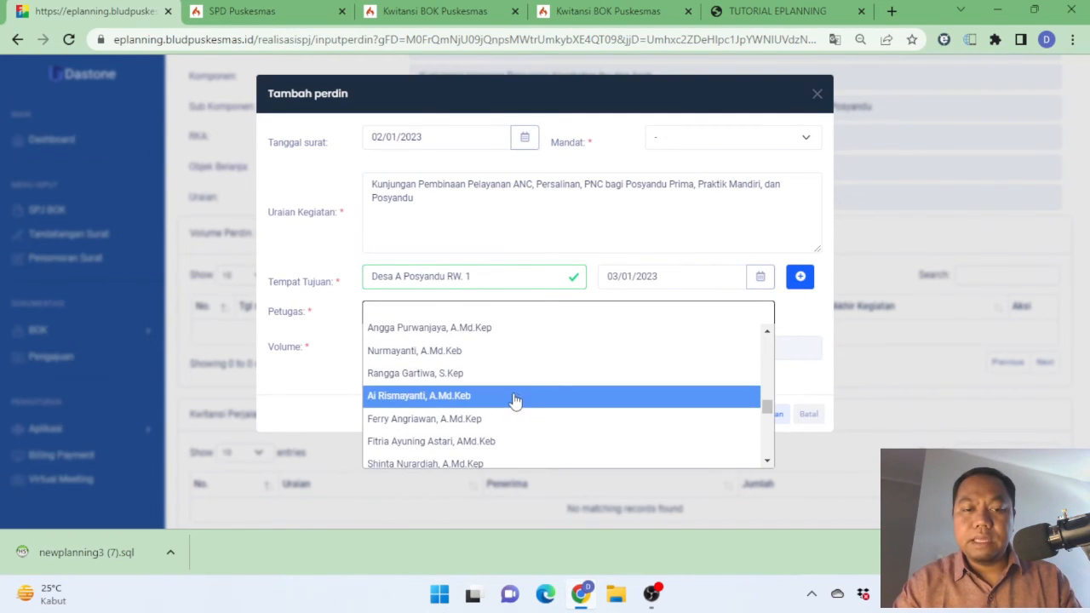
{"action": "left_click", "coordinate": [515, 397]}
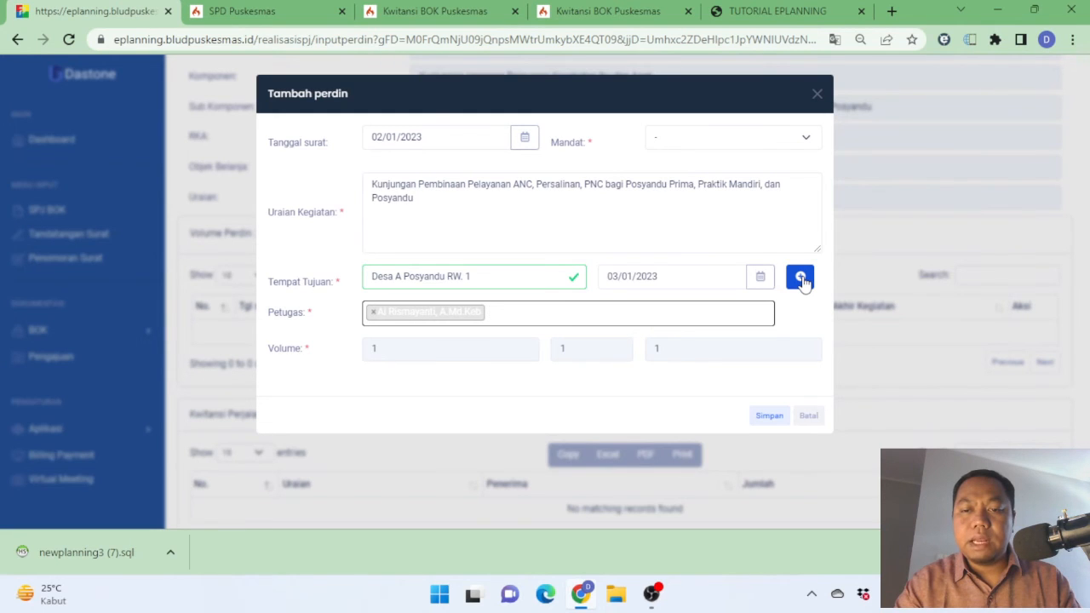
Add nine more Tempat Tujuan rows below the first destination for a volume of 10
{"action": "left_click", "coordinate": [801, 277]}
{"action": "left_click", "coordinate": [801, 277]}
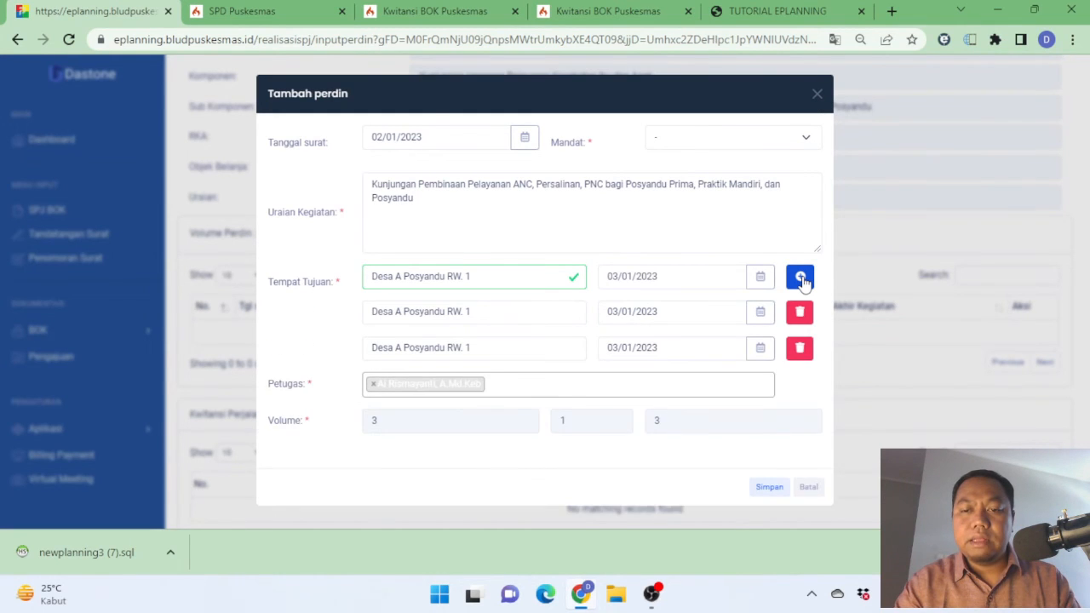
{"action": "left_click", "coordinate": [800, 278]}
{"action": "left_click", "coordinate": [800, 278]}
{"action": "left_click", "coordinate": [799, 280]}
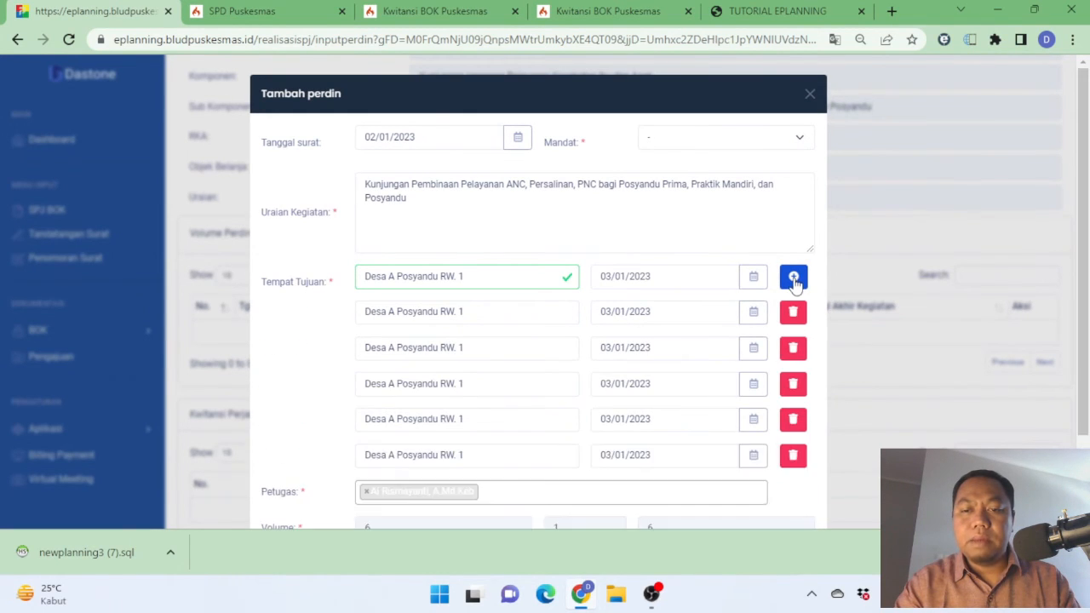
{"action": "left_click", "coordinate": [794, 282]}
{"action": "left_click", "coordinate": [794, 282]}
{"action": "left_click", "coordinate": [794, 282]}
{"action": "scroll", "coordinate": [490, 200], "scroll_direction": "down", "scroll_amount": 3}
{"action": "scroll", "coordinate": [491, 209], "scroll_direction": "up", "scroll_amount": 1}
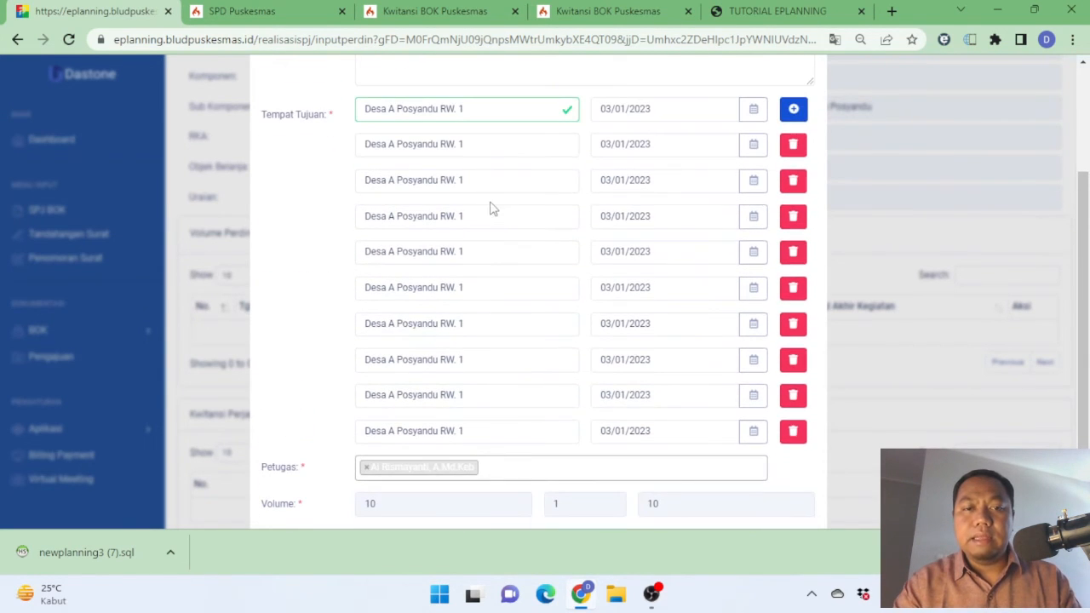
Rename the second to fifth destinations as Desa A Posyandu RW. 2, RW. 3, RW. 4 and RW. 5
{"action": "key", "text": "BackSpace"}
{"action": "type", "text": "2"}
{"action": "left_click", "coordinate": [481, 188]}
{"action": "left_click", "coordinate": [479, 222]}
{"action": "key", "text": "BackSpace"}
{"action": "type", "text": "4"}
{"action": "left_click", "coordinate": [478, 252]}
{"action": "key", "text": "BackSpace"}
{"action": "type", "text": "5"}
Rename the sixth to tenth destinations as Desa A Posyandu RW. 6 through RW. 10 in order
{"action": "left_click", "coordinate": [477, 292]}
{"action": "left_click", "coordinate": [481, 327]}
{"action": "type", "text": "7"}
{"action": "left_click", "coordinate": [514, 356]}
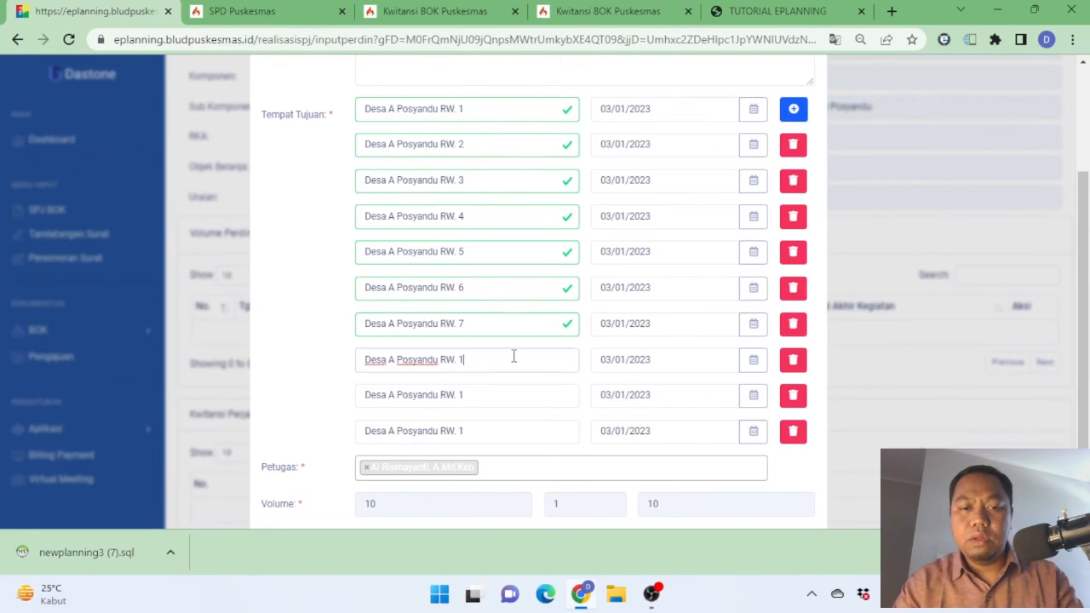
{"action": "type", "text": "8"}
{"action": "left_click", "coordinate": [488, 394]}
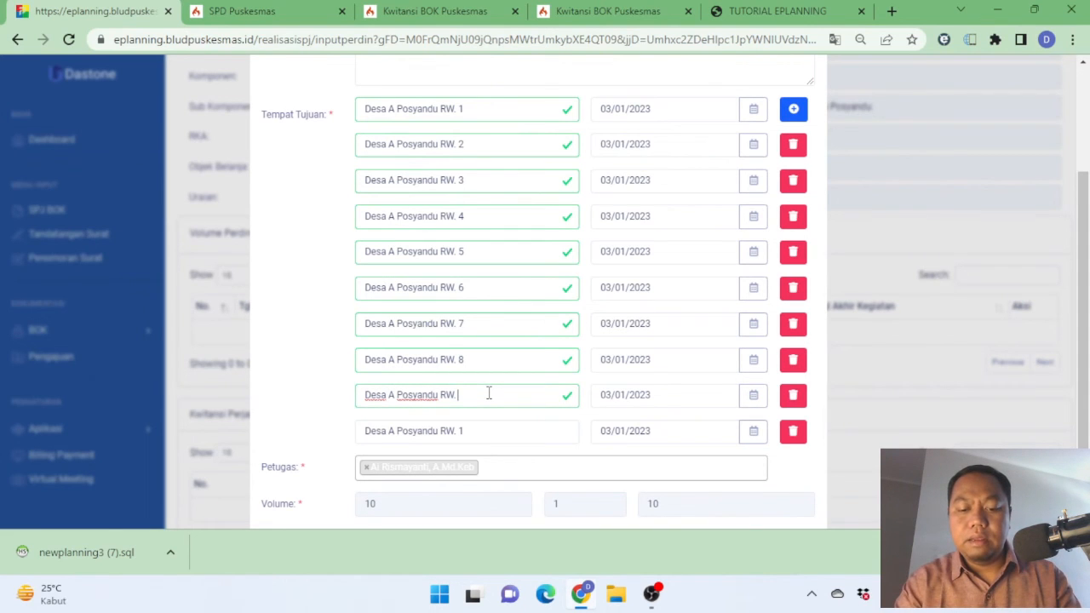
{"action": "left_click", "coordinate": [494, 428]}
{"action": "type", "text": "0"}
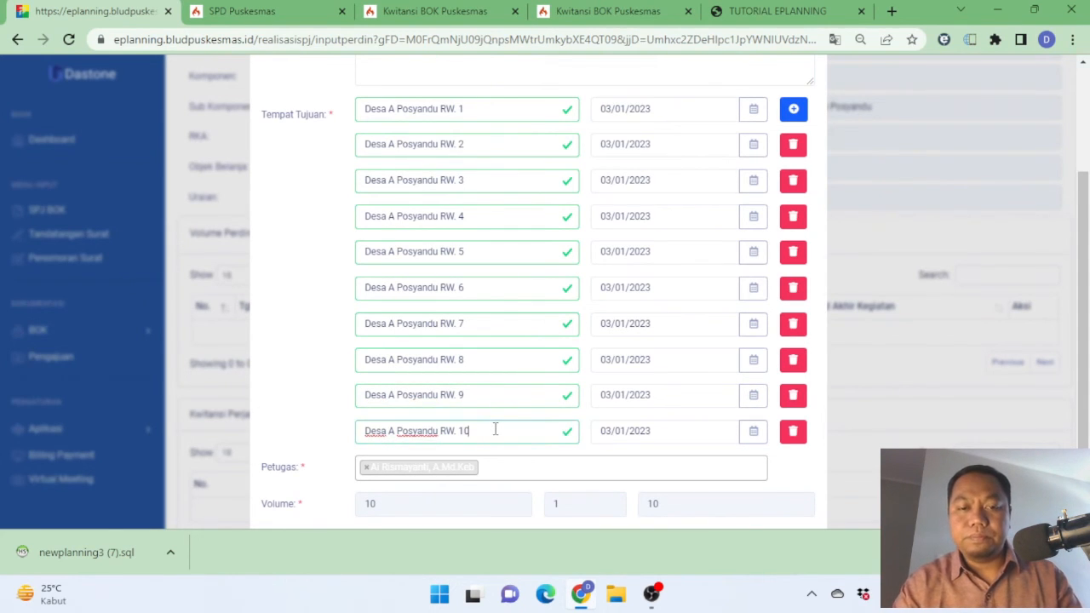
Set the dates of destinations RW. 2 to RW. 5 to 04/01/2023, 05/01/2023, 06/01/2023 and 07/01/2023 in order
{"action": "scroll", "coordinate": [682, 230], "scroll_direction": "up", "scroll_amount": 2}
{"action": "scroll", "coordinate": [625, 246], "scroll_direction": "down", "scroll_amount": 2}
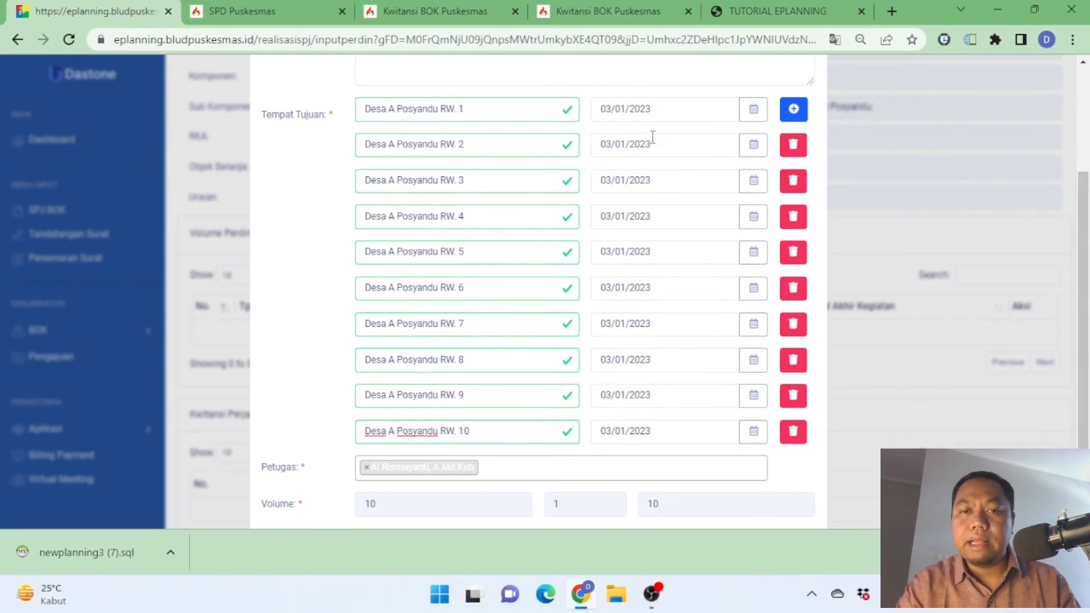
{"action": "left_click", "coordinate": [753, 144]}
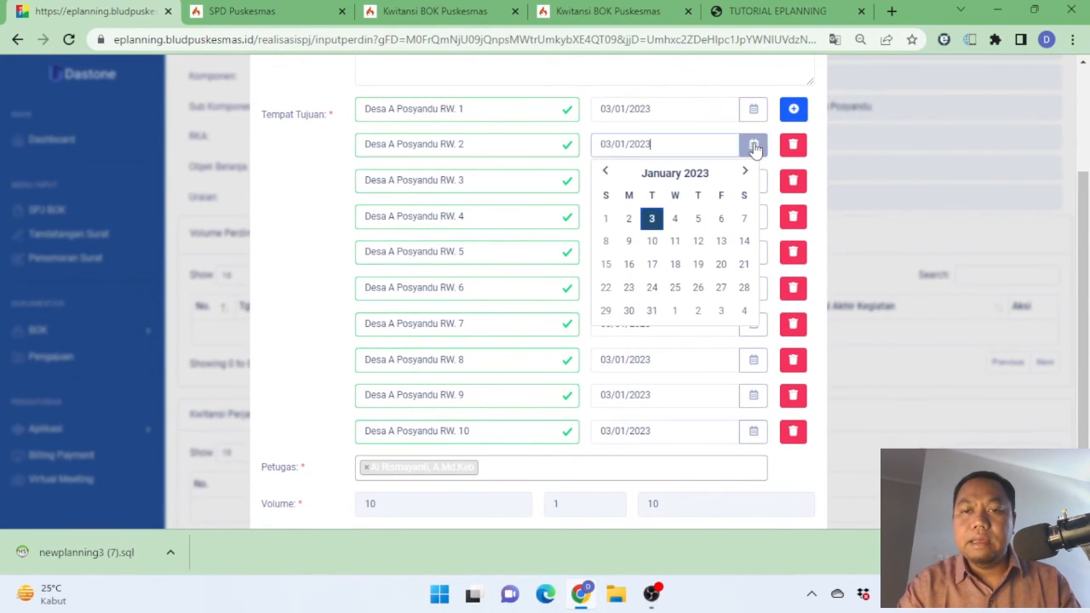
{"action": "left_click", "coordinate": [676, 223]}
{"action": "left_click", "coordinate": [753, 180]}
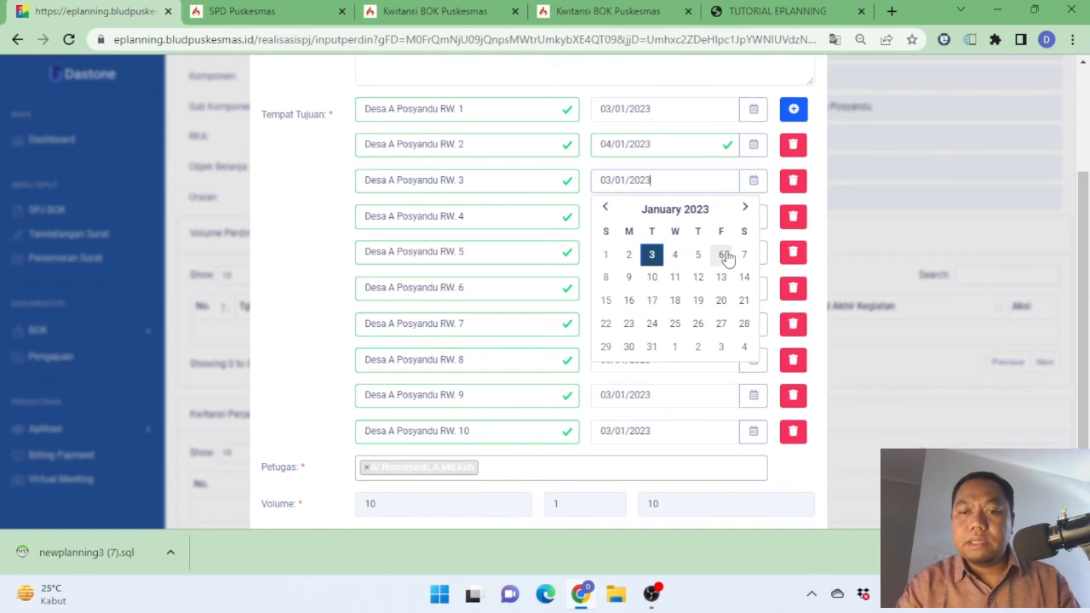
{"action": "left_click", "coordinate": [697, 253]}
{"action": "left_click", "coordinate": [752, 217]}
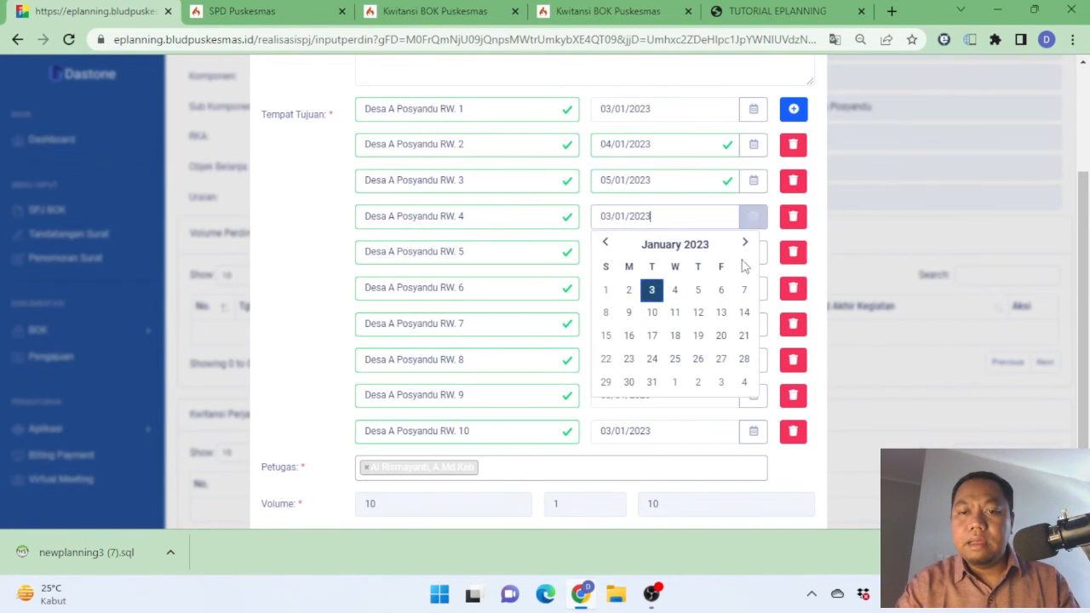
{"action": "left_click", "coordinate": [720, 290]}
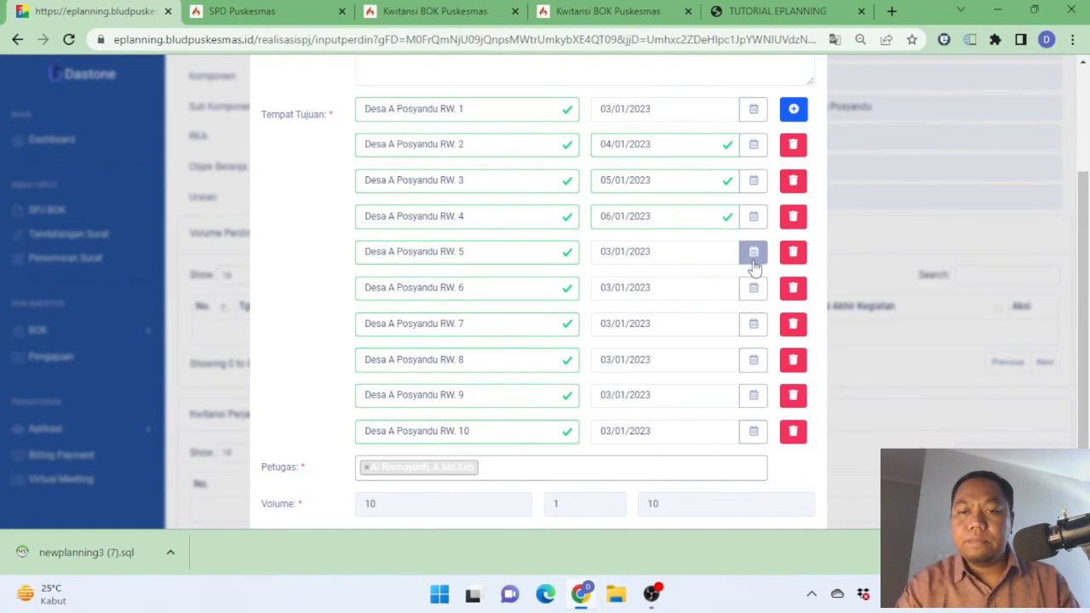
{"action": "left_click", "coordinate": [753, 255]}
{"action": "left_click", "coordinate": [744, 327]}
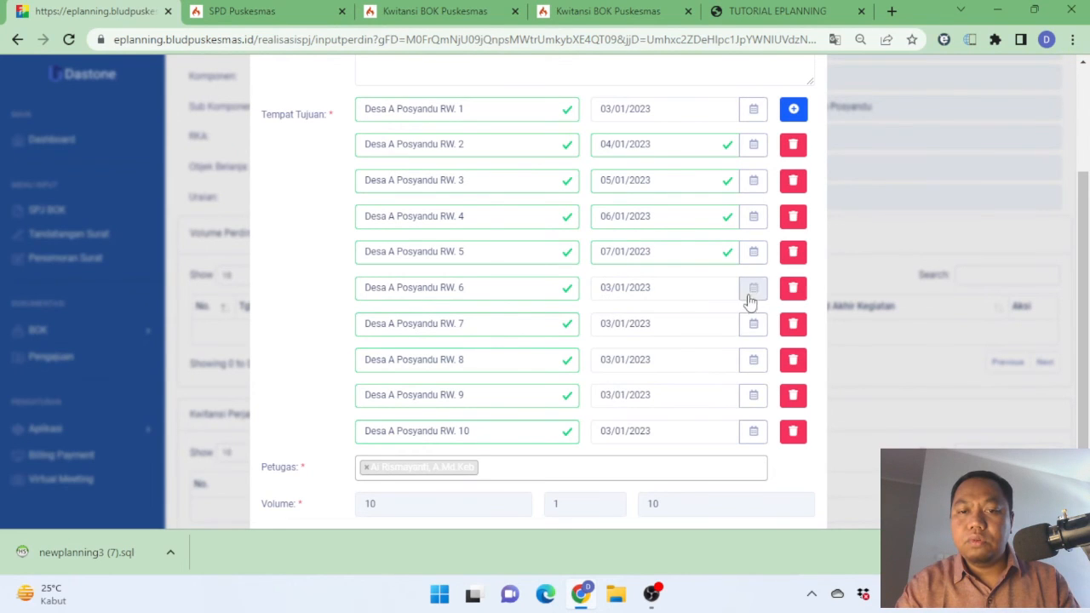
Set the dates of destinations RW. 6 to RW. 10 to consecutive days from 09/01/2023 through 13/01/2023
{"action": "left_click", "coordinate": [753, 288]}
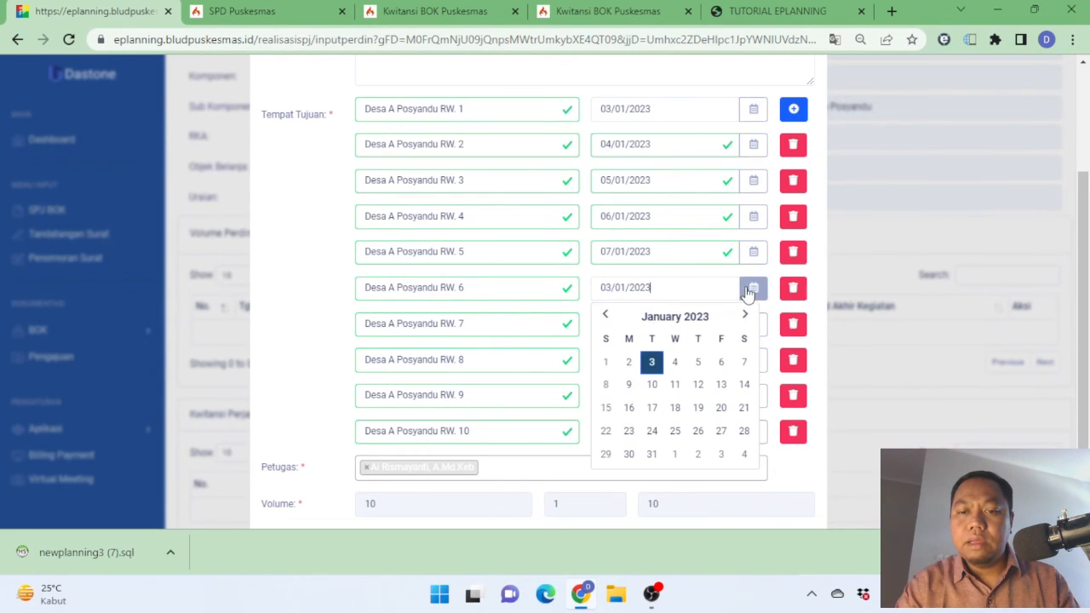
{"action": "left_click", "coordinate": [629, 385]}
{"action": "left_click", "coordinate": [754, 324]}
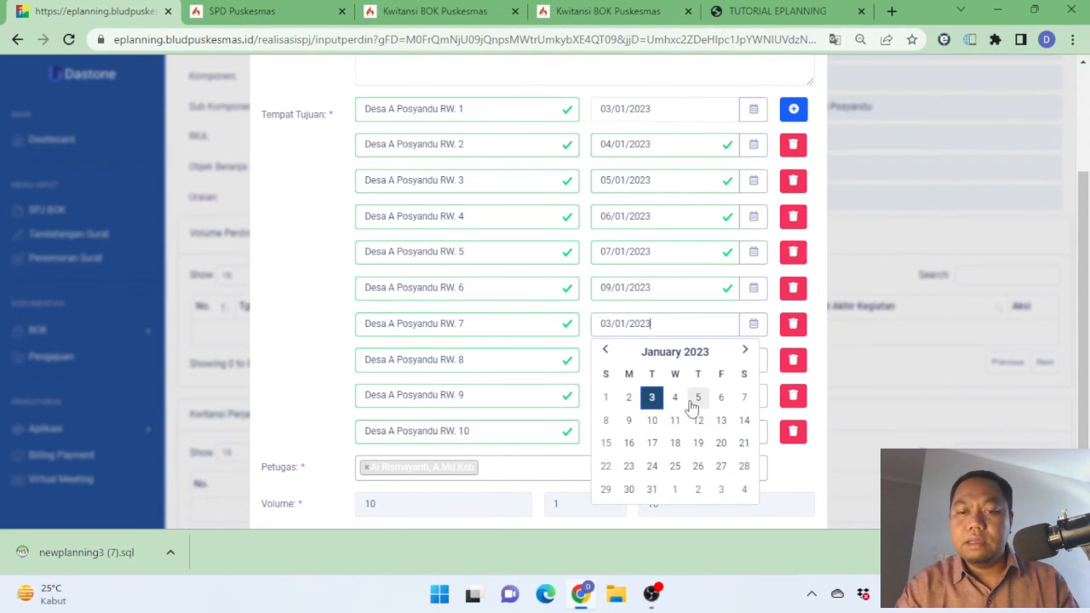
{"action": "left_click", "coordinate": [652, 421]}
{"action": "left_click", "coordinate": [754, 360]}
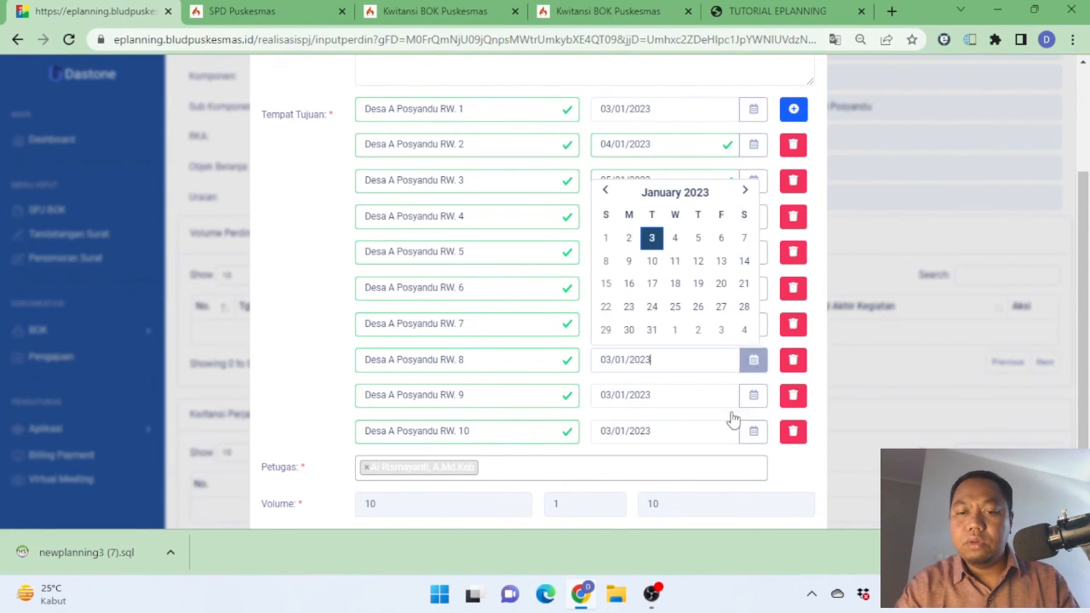
{"action": "left_click", "coordinate": [674, 261]}
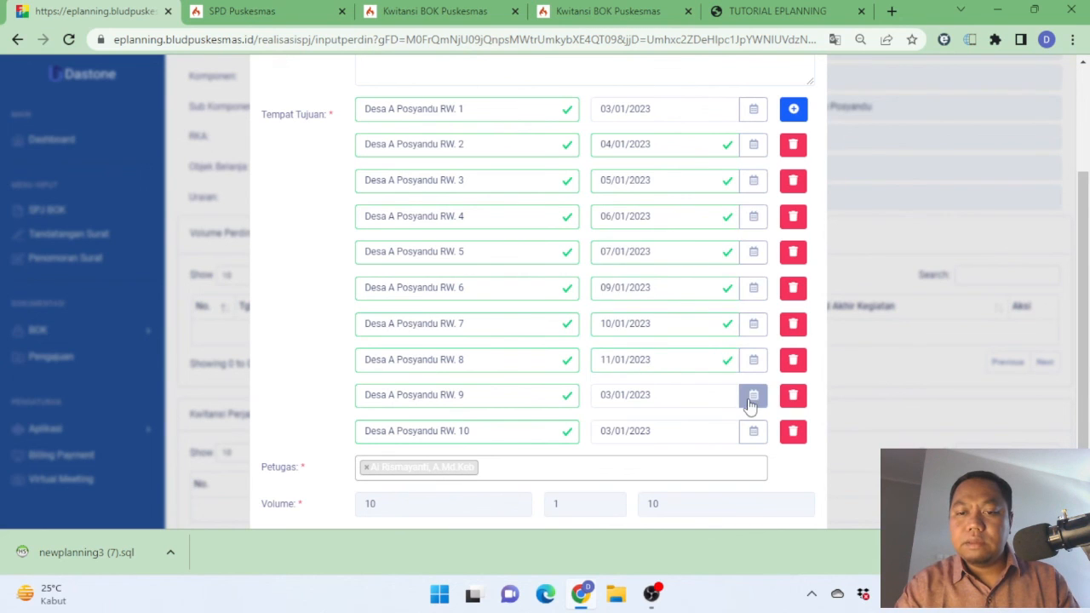
{"action": "left_click", "coordinate": [754, 395]}
{"action": "left_click", "coordinate": [697, 319]}
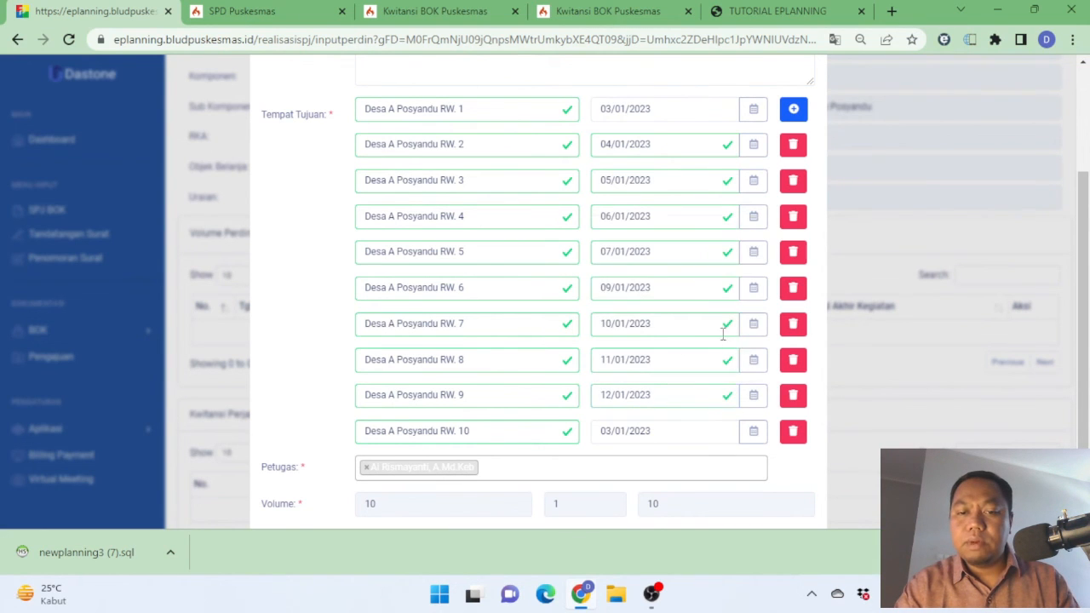
{"action": "left_click", "coordinate": [754, 434]}
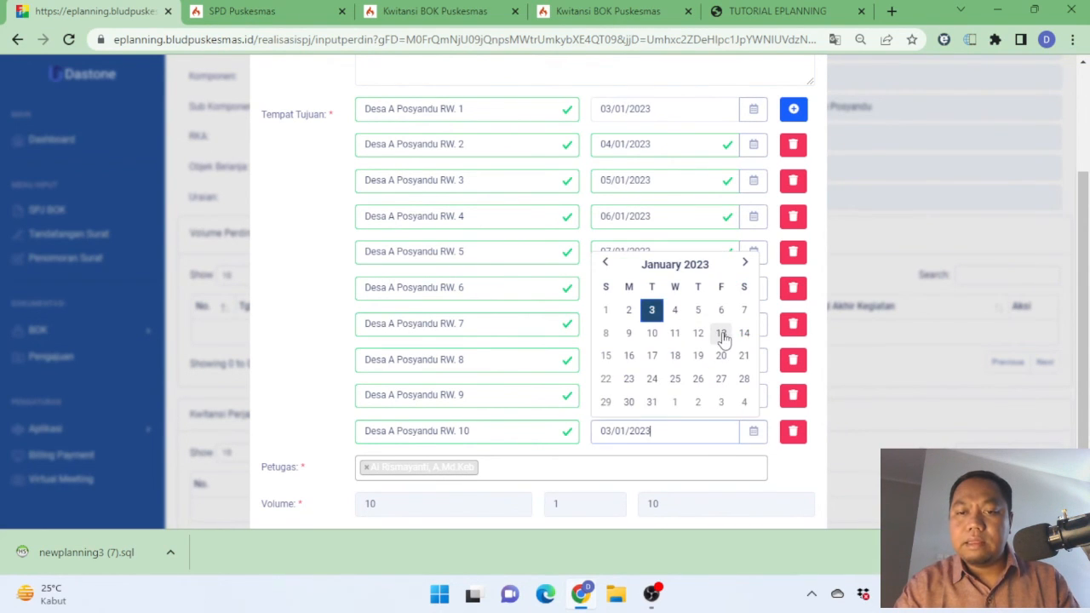
{"action": "left_click", "coordinate": [721, 333]}
Review the filled-in perdin form, save it, and check the new entries in the Volume Perdin and Kwitansi Perjalanan Dinas tables
{"action": "scroll", "coordinate": [676, 440], "scroll_direction": "down", "scroll_amount": 2}
{"action": "scroll", "coordinate": [496, 262], "scroll_direction": "up", "scroll_amount": 5}
{"action": "scroll", "coordinate": [502, 247], "scroll_direction": "down", "scroll_amount": 3}
{"action": "scroll", "coordinate": [511, 226], "scroll_direction": "up", "scroll_amount": 3}
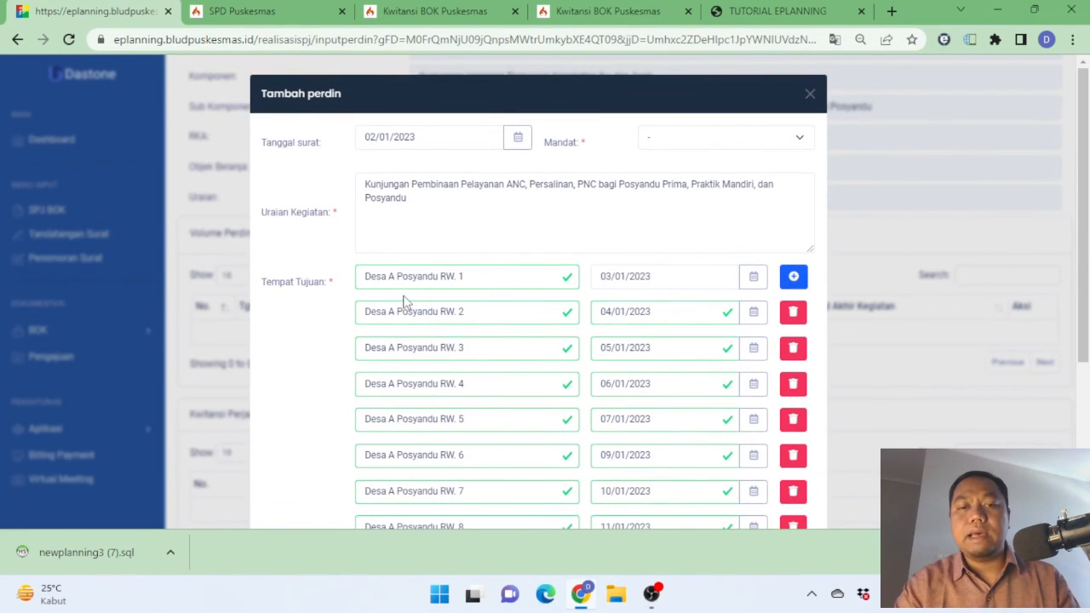
{"action": "scroll", "coordinate": [510, 340], "scroll_direction": "down", "scroll_amount": 3}
{"action": "left_click", "coordinate": [763, 494]}
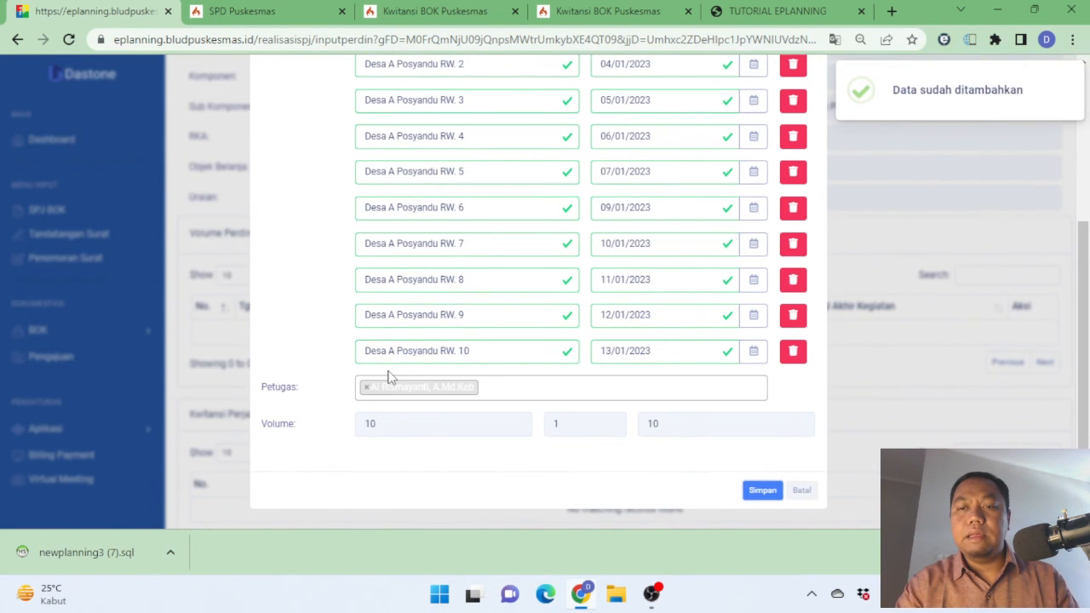
{"action": "scroll", "coordinate": [326, 198], "scroll_direction": "down", "scroll_amount": 10}
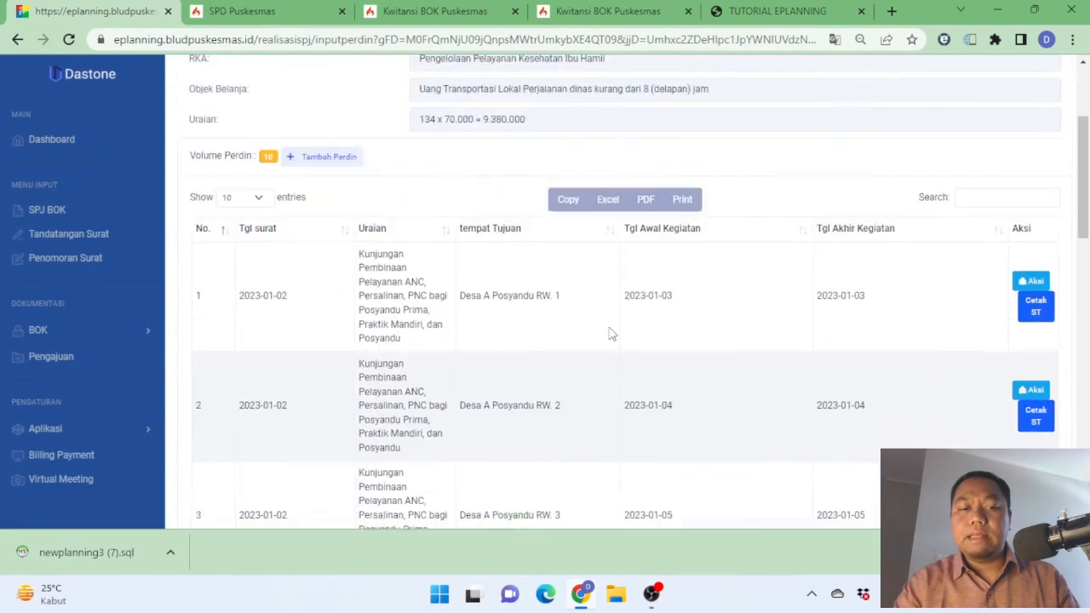
{"action": "scroll", "coordinate": [315, 247], "scroll_direction": "down", "scroll_amount": 4}
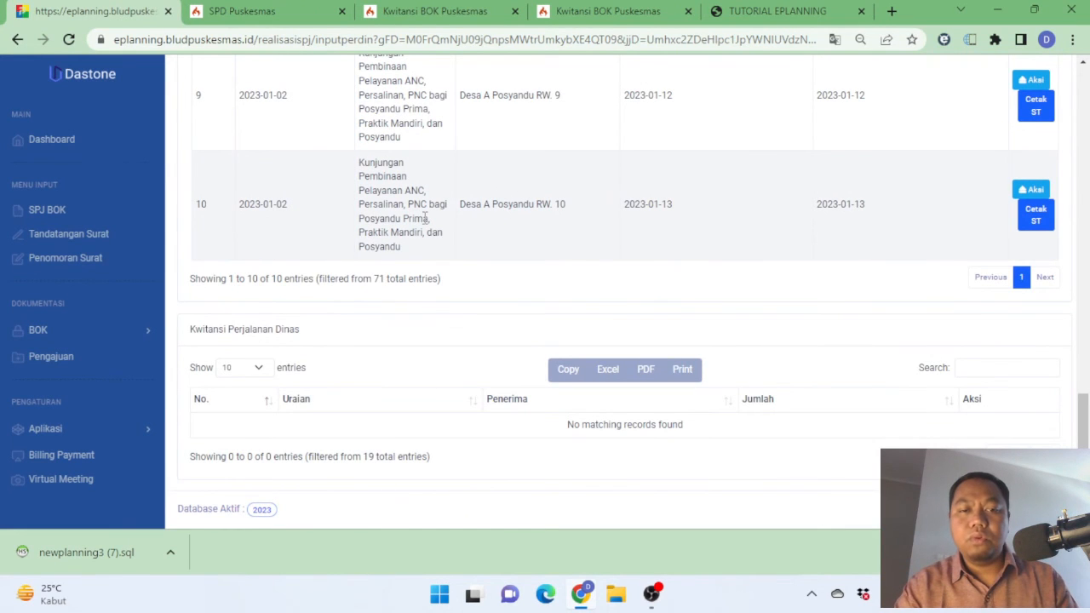
{"action": "scroll", "coordinate": [424, 218], "scroll_direction": "up", "scroll_amount": 14}
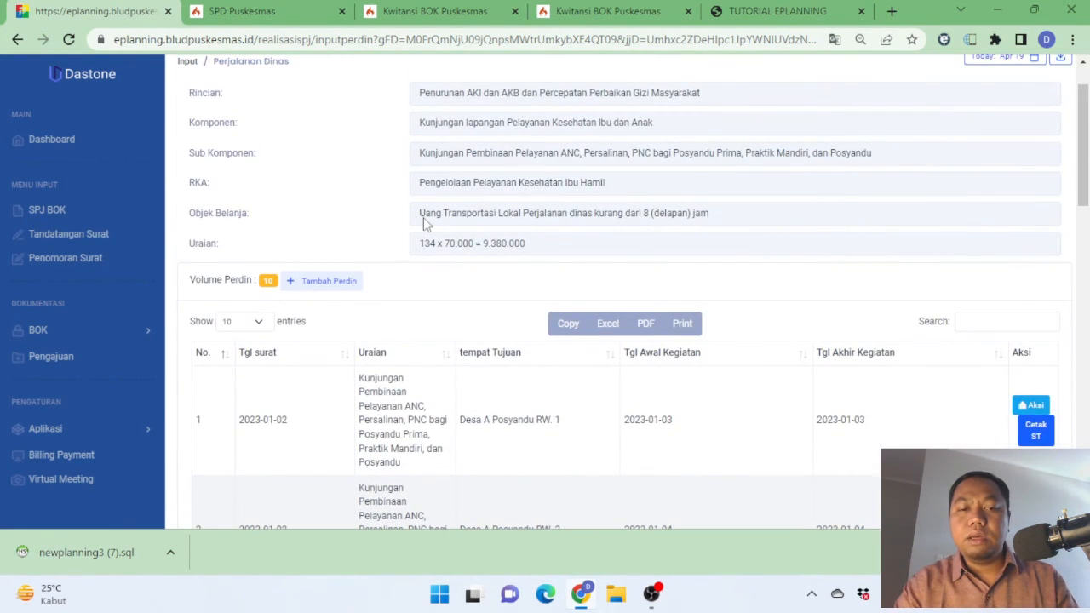
Start a new perdin entry and set its letter date to 03/01/2023
{"action": "scroll", "coordinate": [423, 221], "scroll_direction": "down", "scroll_amount": 1}
{"action": "left_click", "coordinate": [332, 201]}
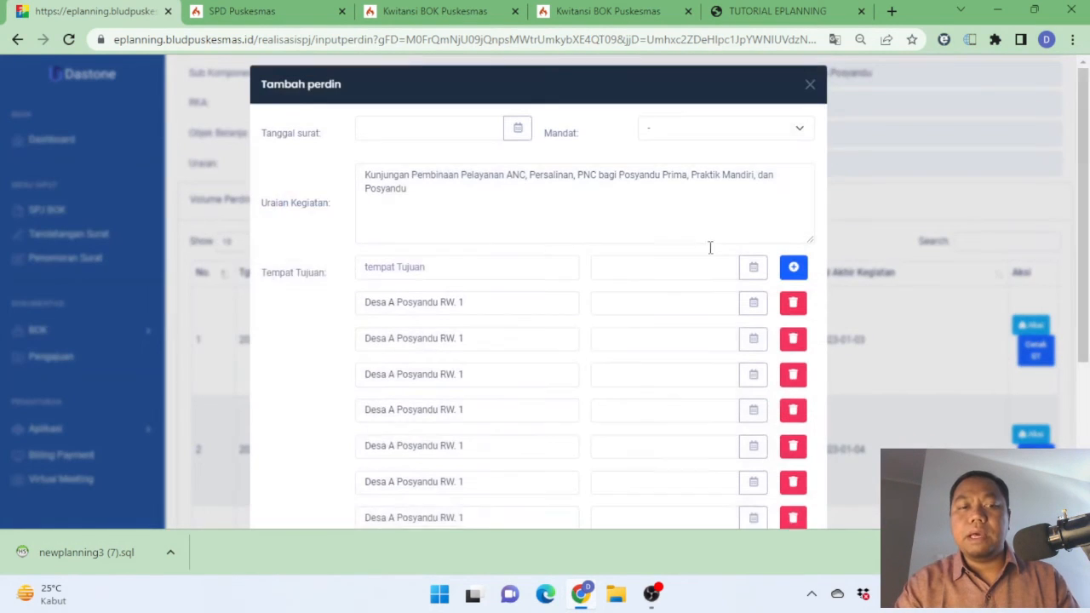
{"action": "left_click", "coordinate": [808, 93]}
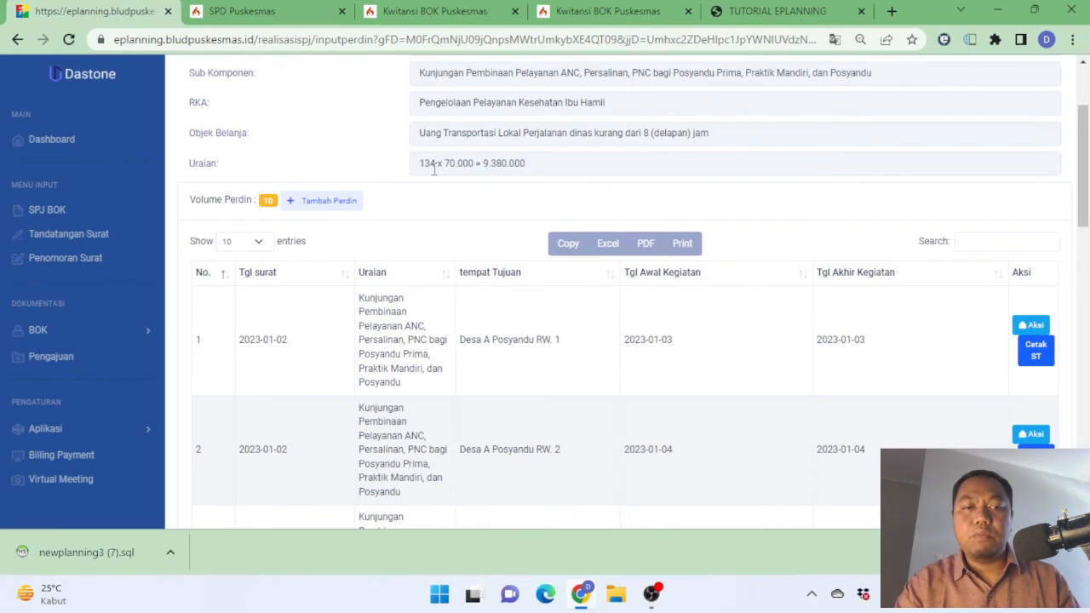
{"action": "left_click", "coordinate": [347, 201]}
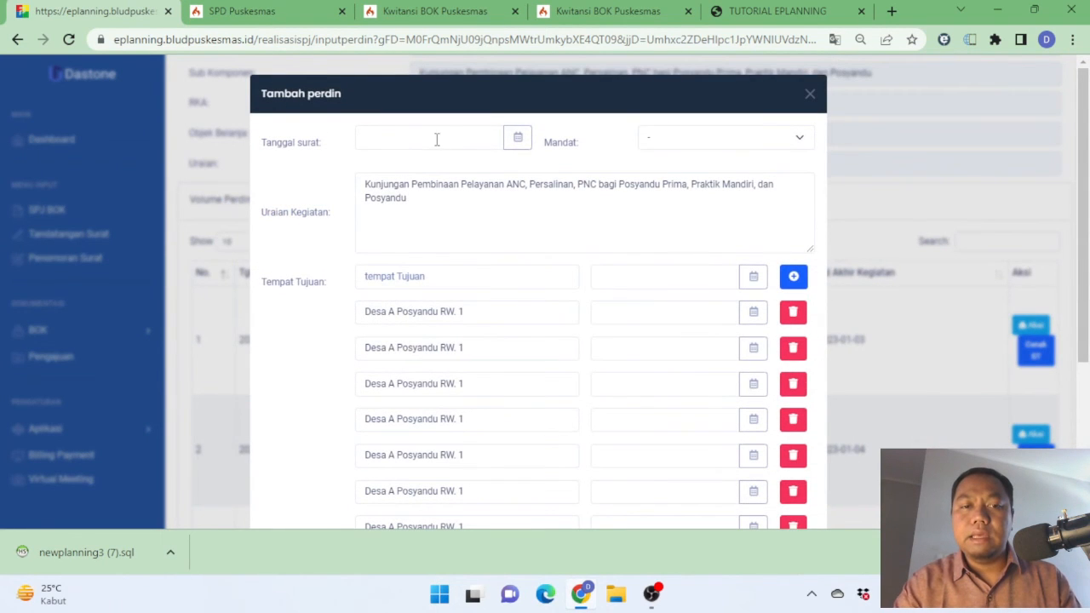
{"action": "left_click", "coordinate": [516, 138]}
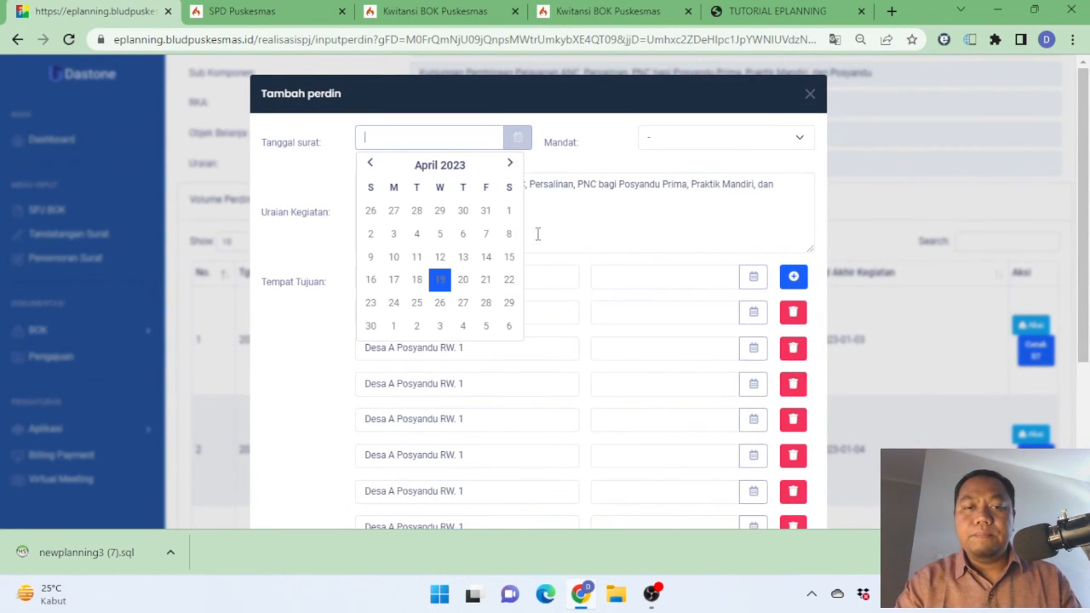
{"action": "left_click", "coordinate": [441, 167]}
{"action": "left_click", "coordinate": [382, 198]}
{"action": "left_click", "coordinate": [418, 212]}
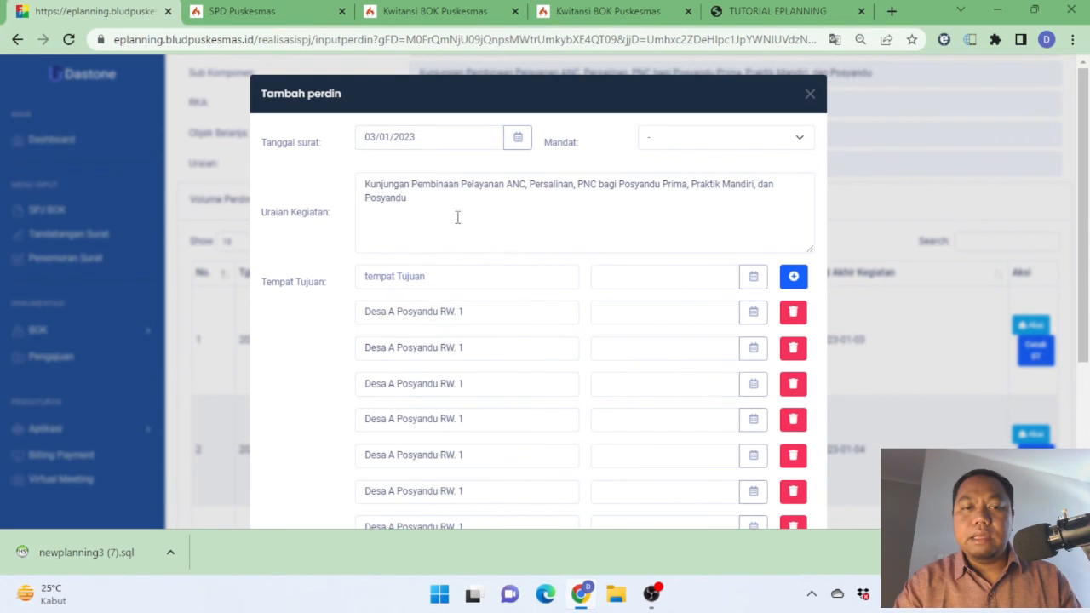
Delete all the leftover Desa A Posyandu RW. 1 destination rows, keeping only the blank first destination
{"action": "scroll", "coordinate": [598, 229], "scroll_direction": "down", "scroll_amount": 2}
{"action": "scroll", "coordinate": [499, 221], "scroll_direction": "up", "scroll_amount": 2}
{"action": "scroll", "coordinate": [732, 287], "scroll_direction": "down", "scroll_amount": 3}
{"action": "left_click", "coordinate": [794, 354]}
{"action": "left_click", "coordinate": [797, 356]}
{"action": "scroll", "coordinate": [793, 349], "scroll_direction": "up", "scroll_amount": 3}
{"action": "scroll", "coordinate": [789, 345], "scroll_direction": "down", "scroll_amount": 3}
{"action": "scroll", "coordinate": [792, 360], "scroll_direction": "up", "scroll_amount": 1}
{"action": "left_click", "coordinate": [794, 432]}
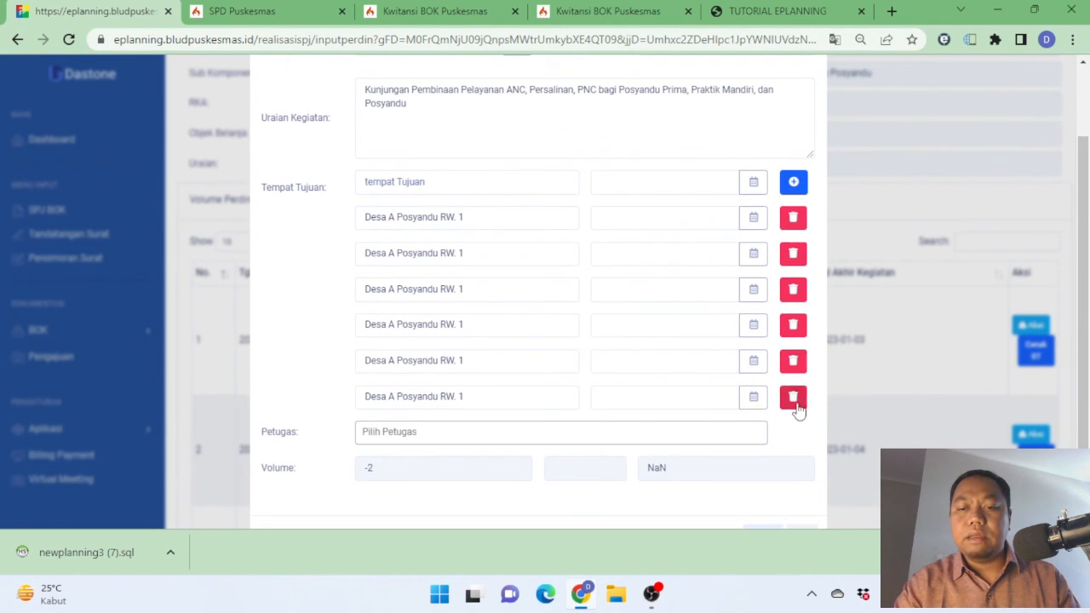
{"action": "left_click", "coordinate": [794, 397]}
{"action": "left_click", "coordinate": [794, 362]}
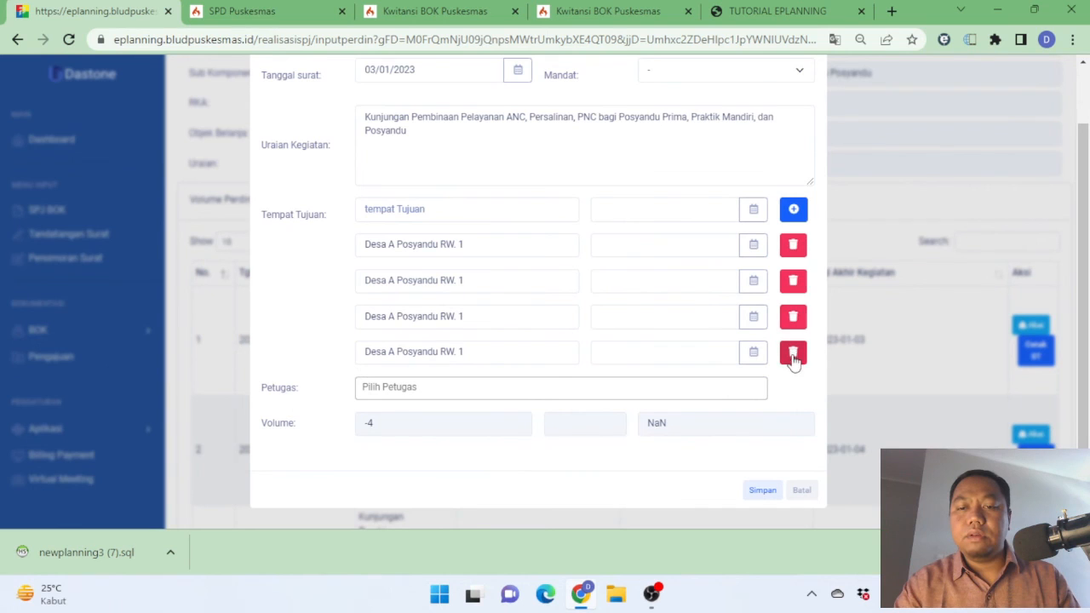
{"action": "left_click", "coordinate": [794, 353]}
{"action": "left_click", "coordinate": [798, 342]}
{"action": "left_click", "coordinate": [798, 342]}
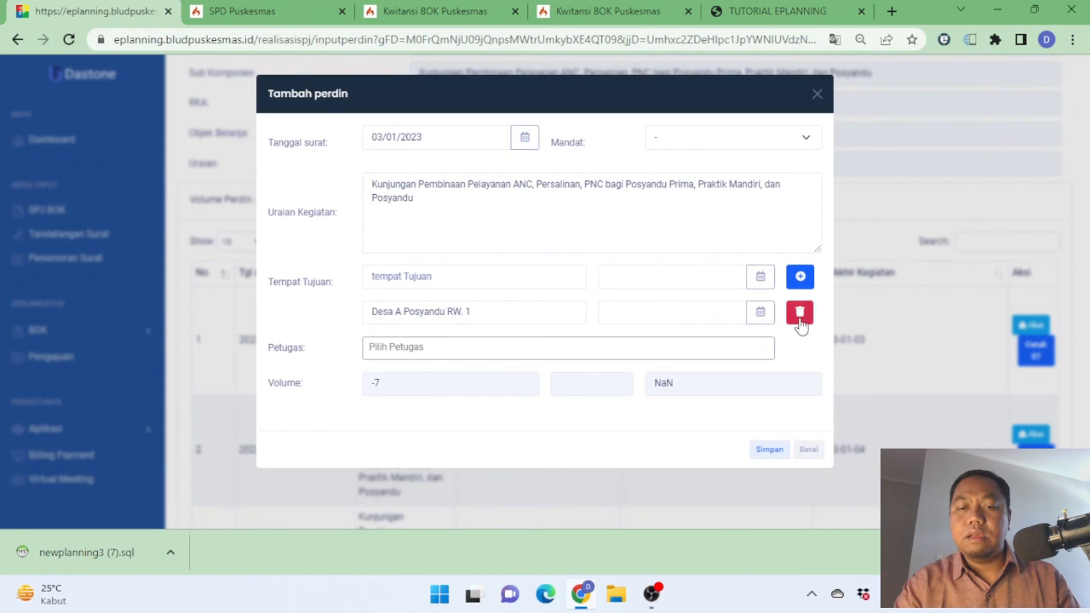
{"action": "left_click", "coordinate": [798, 315]}
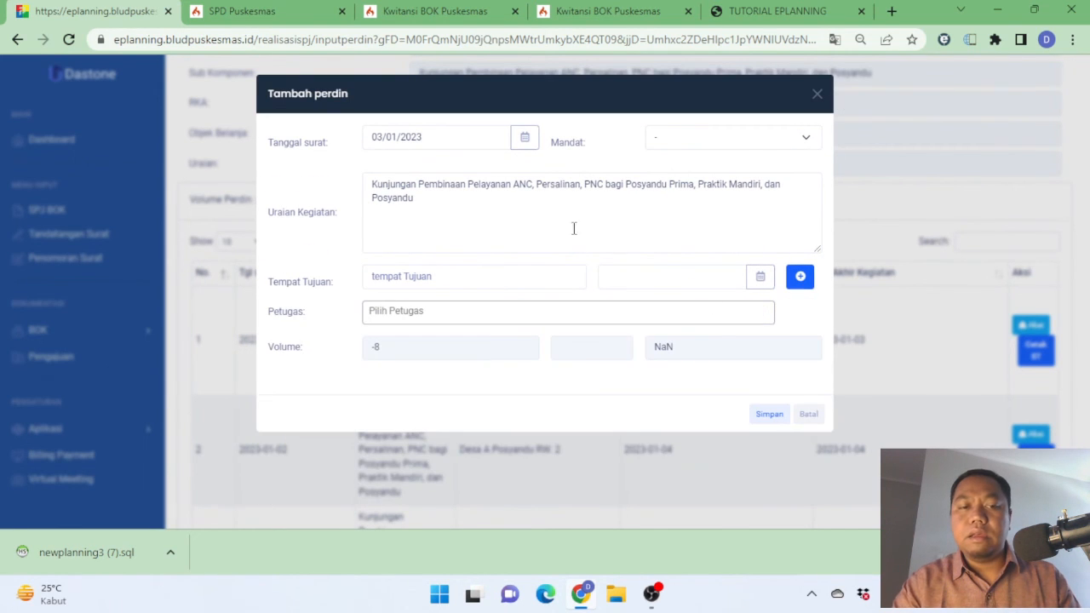
Enter Desa B RW. 1 as the first destination with the date 09/01/2023
{"action": "left_click", "coordinate": [453, 277]}
{"action": "type", "text": "Desa B RW"}
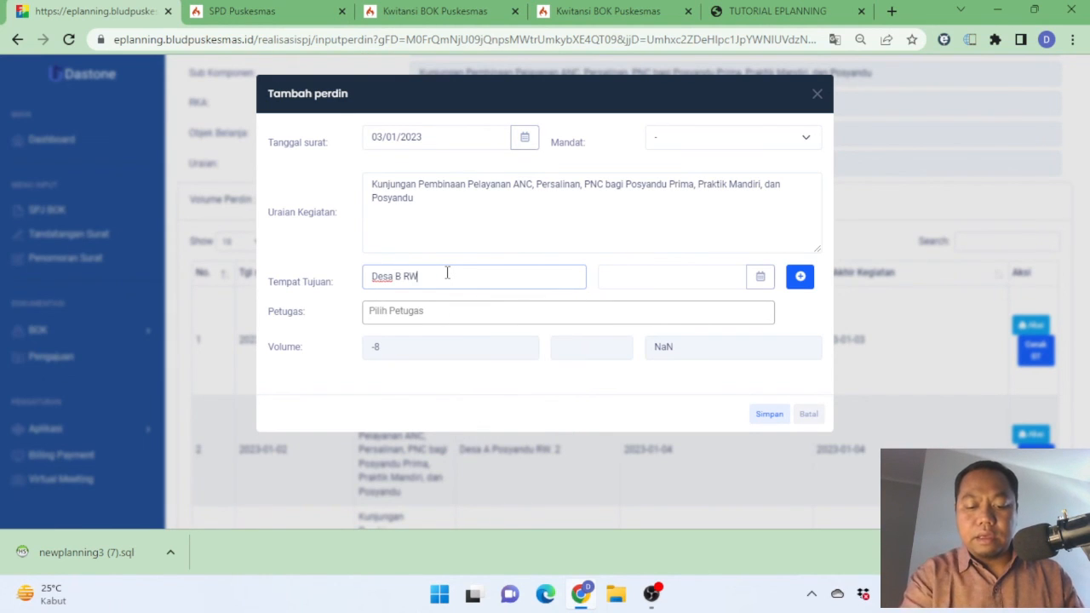
{"action": "type", "text": ". 1"}
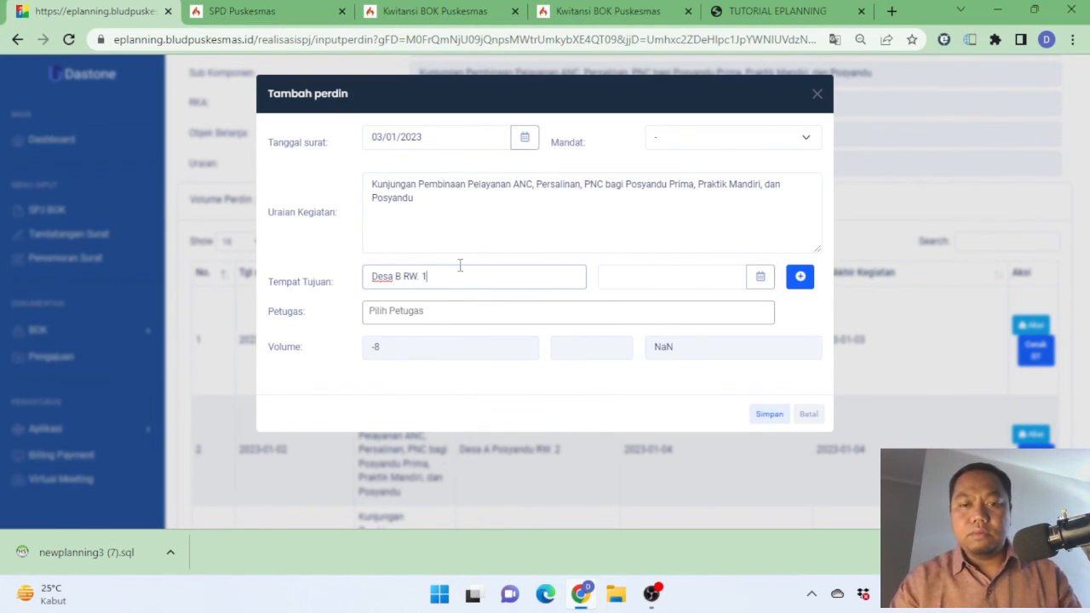
{"action": "left_click", "coordinate": [761, 280]}
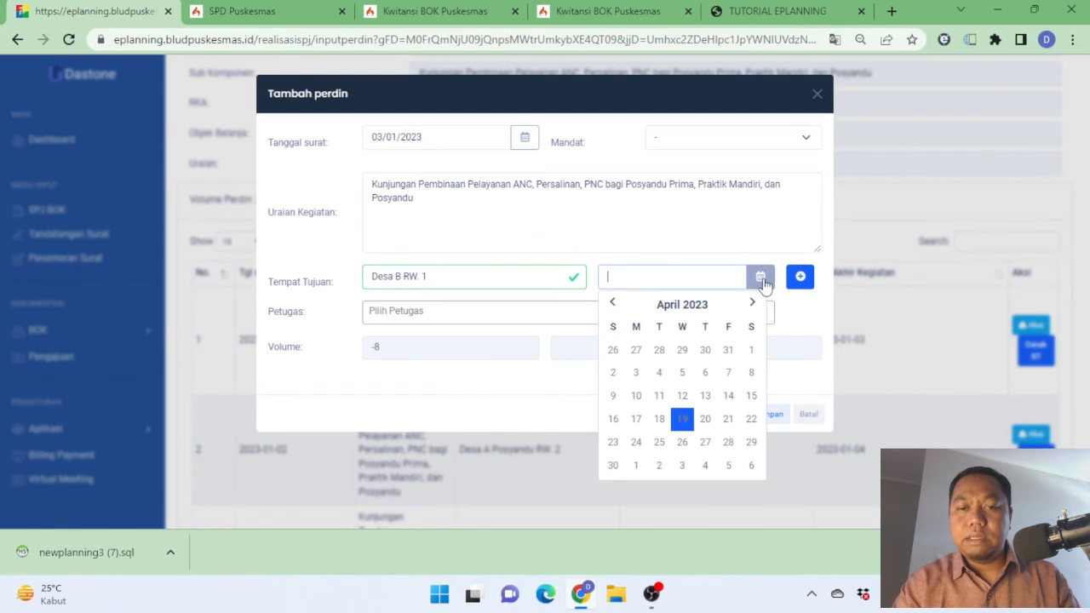
{"action": "left_click", "coordinate": [692, 303]}
{"action": "left_click", "coordinate": [626, 333]}
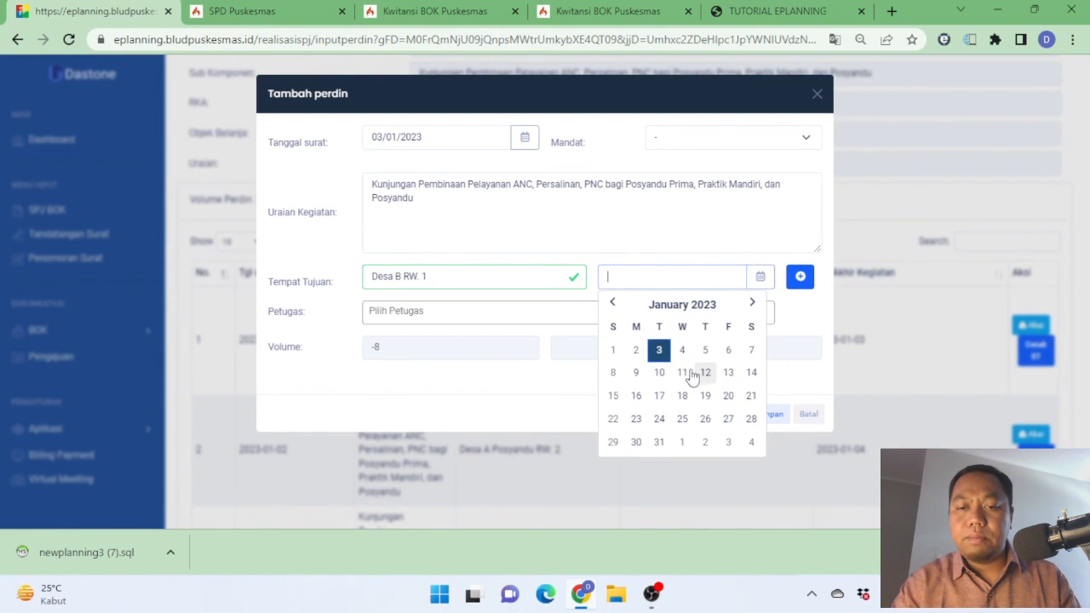
{"action": "left_click", "coordinate": [636, 374]}
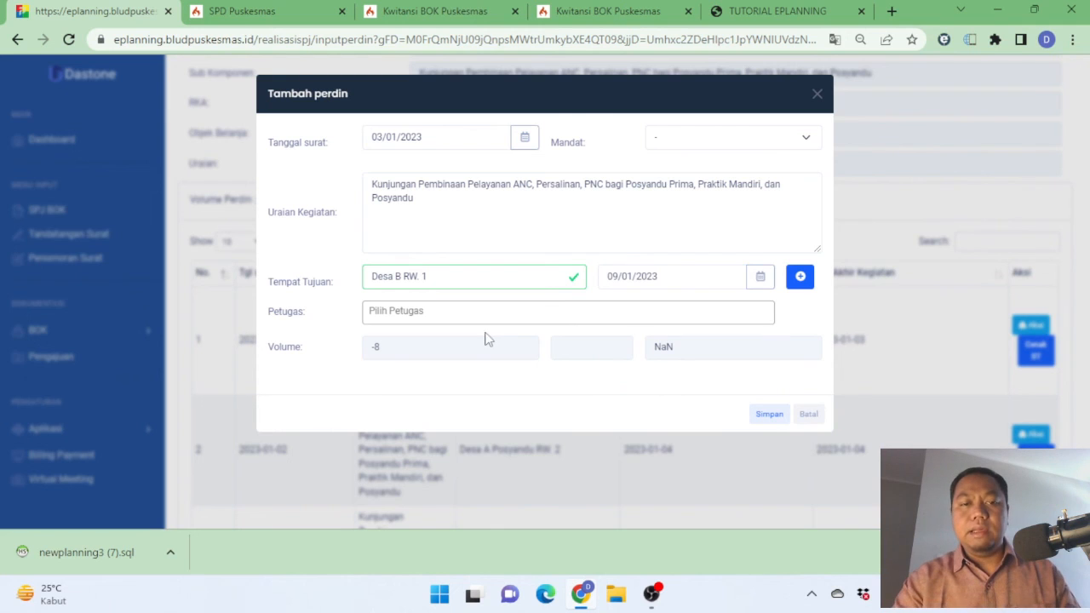
Change the letter date to 09/01/2023 and assign one officer near the end of the Petugas list
{"action": "left_click", "coordinate": [525, 137]}
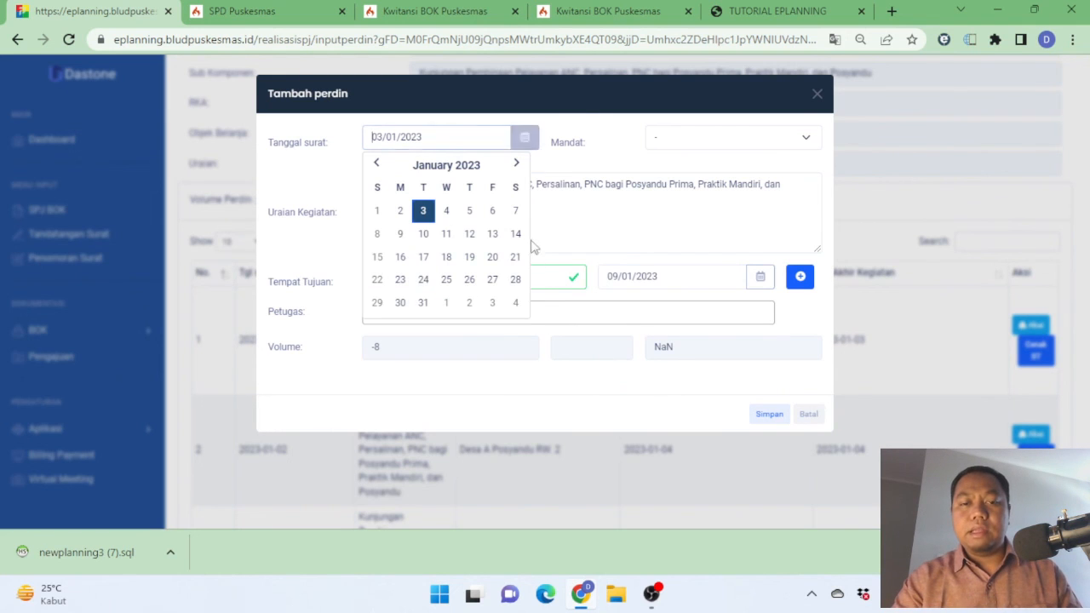
{"action": "left_click", "coordinate": [400, 234]}
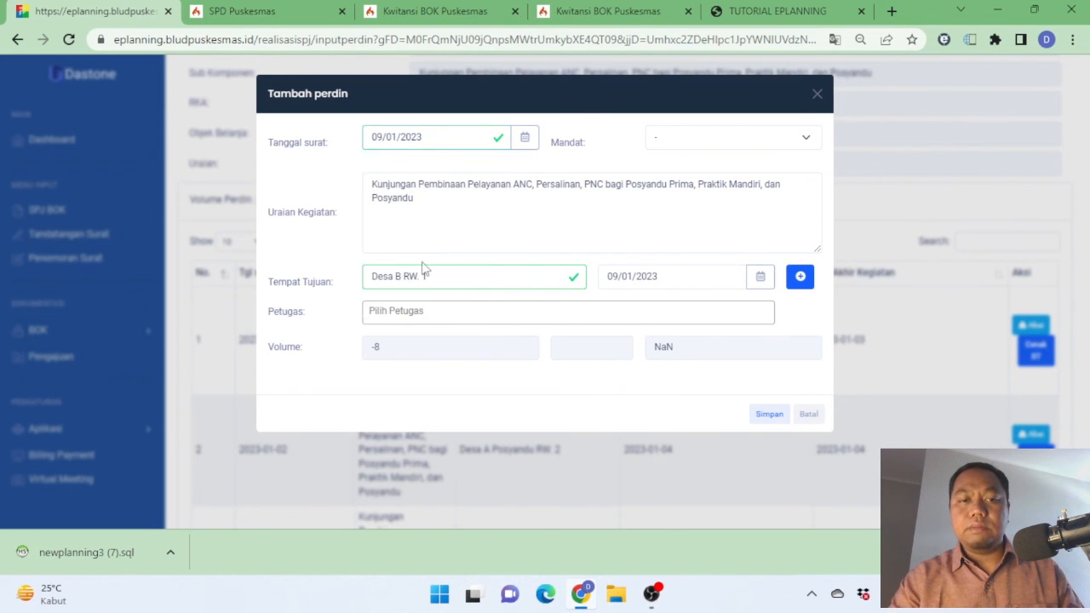
{"action": "left_click", "coordinate": [505, 312]}
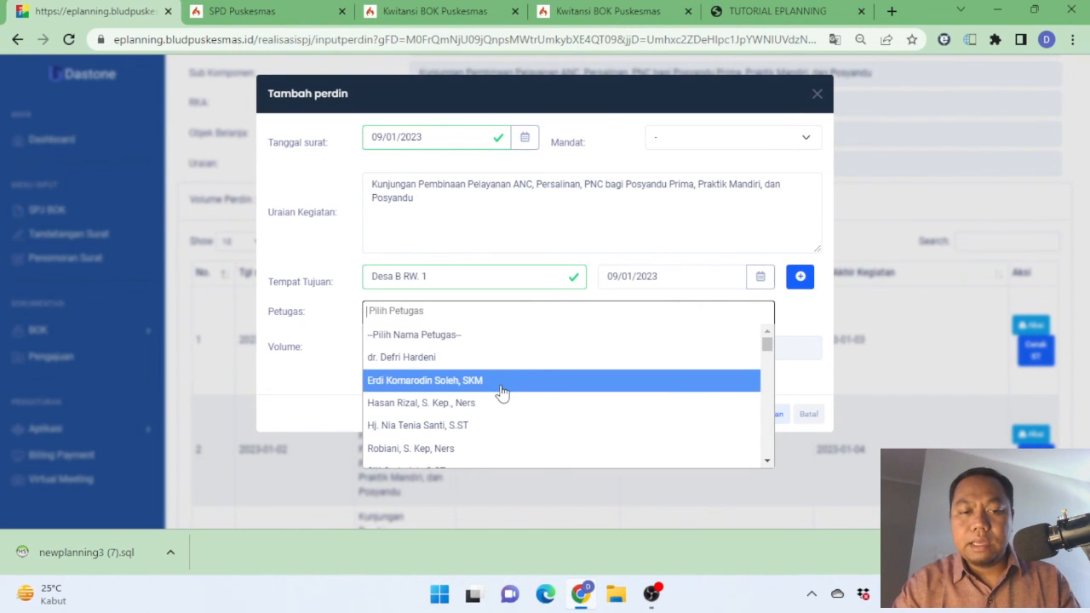
{"action": "scroll", "coordinate": [503, 392], "scroll_direction": "down", "scroll_amount": 10}
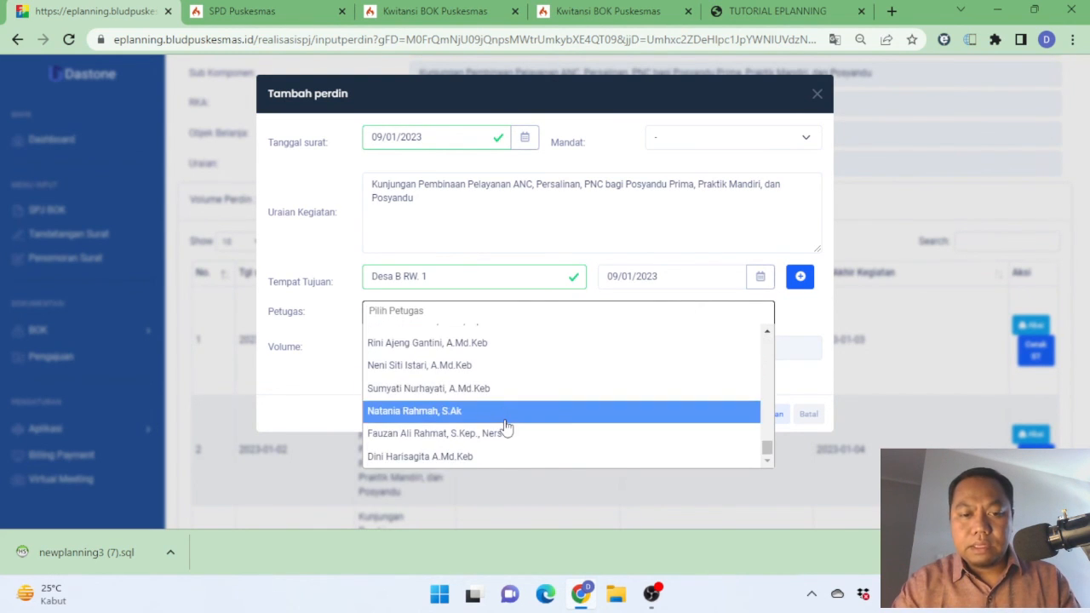
{"action": "left_click", "coordinate": [509, 390]}
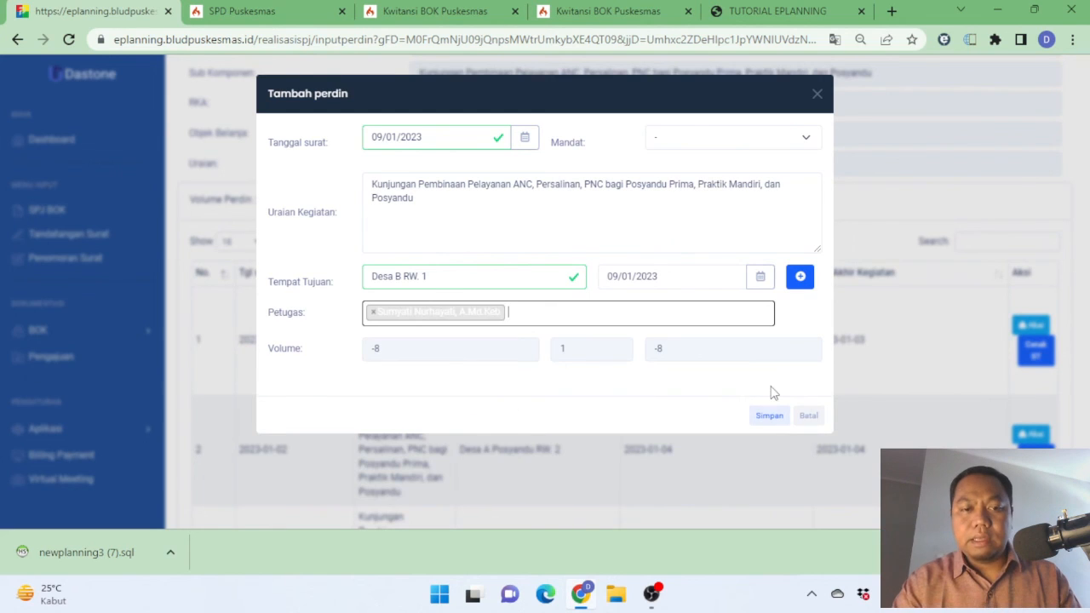
Add five more destination rows to the perdin, copied from Desa B RW. 1
{"action": "left_click", "coordinate": [801, 277]}
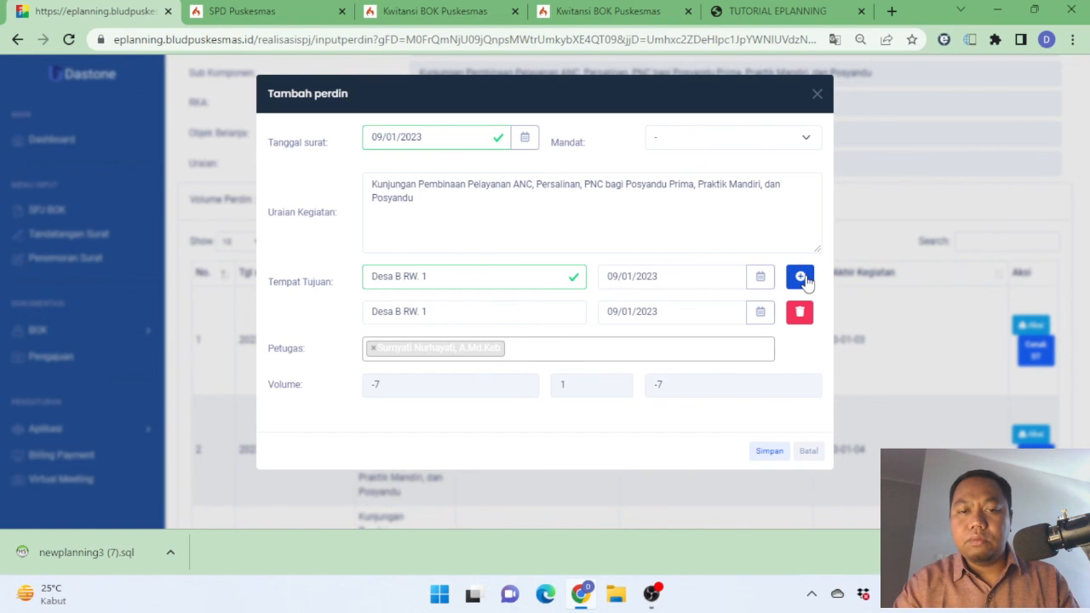
{"action": "left_click", "coordinate": [800, 278]}
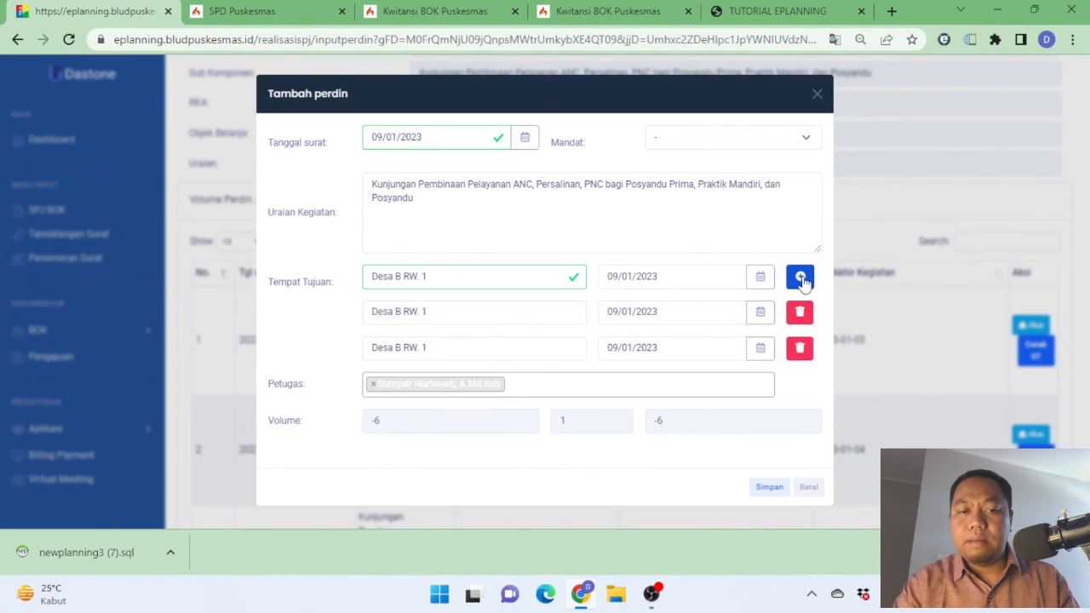
{"action": "left_click", "coordinate": [797, 277]}
{"action": "left_click", "coordinate": [795, 276]}
{"action": "left_click", "coordinate": [793, 277]}
Rename the second to fourth destinations as Desa B RW. 2, RW. 3 and RW. 4 in order
{"action": "left_click", "coordinate": [481, 312]}
{"action": "key", "text": "BackSpace"}
{"action": "type", "text": "2"}
{"action": "left_click", "coordinate": [446, 351]}
{"action": "type", "text": "3"}
{"action": "left_click", "coordinate": [442, 381]}
{"action": "key", "text": "BackSpace"}
{"action": "type", "text": "4"}
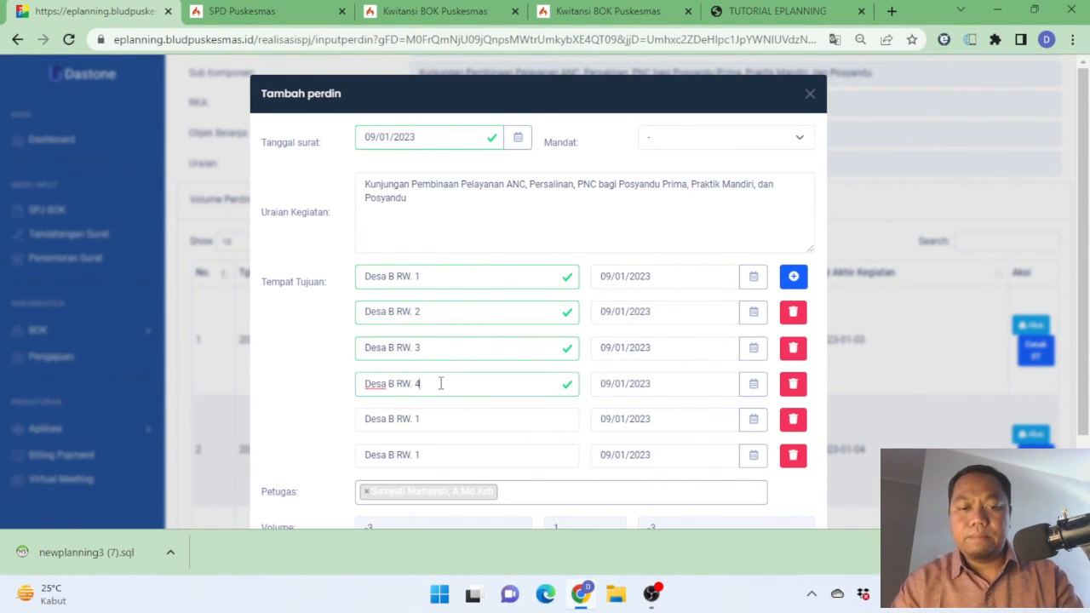
Rename the fifth and sixth destinations as Desa B RW. 5 and Desa B RW. 6
{"action": "scroll", "coordinate": [440, 383], "scroll_direction": "down", "scroll_amount": 1}
{"action": "left_click", "coordinate": [443, 315]}
{"action": "key", "text": "BackSpace"}
{"action": "type", "text": "5"}
{"action": "left_click", "coordinate": [443, 346]}
{"action": "type", "text": "6"}
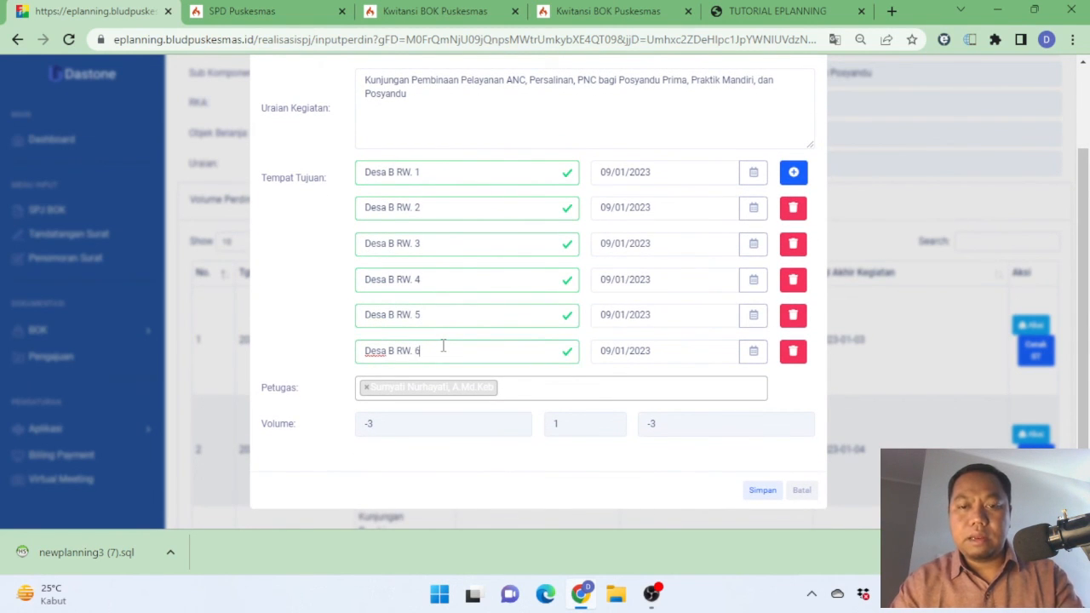
Set the dates of destinations Desa B RW. 2 to RW. 6 to consecutive days from 10/01/2023 through 14/01/2023
{"action": "left_click", "coordinate": [753, 211]}
{"action": "left_click", "coordinate": [656, 316]}
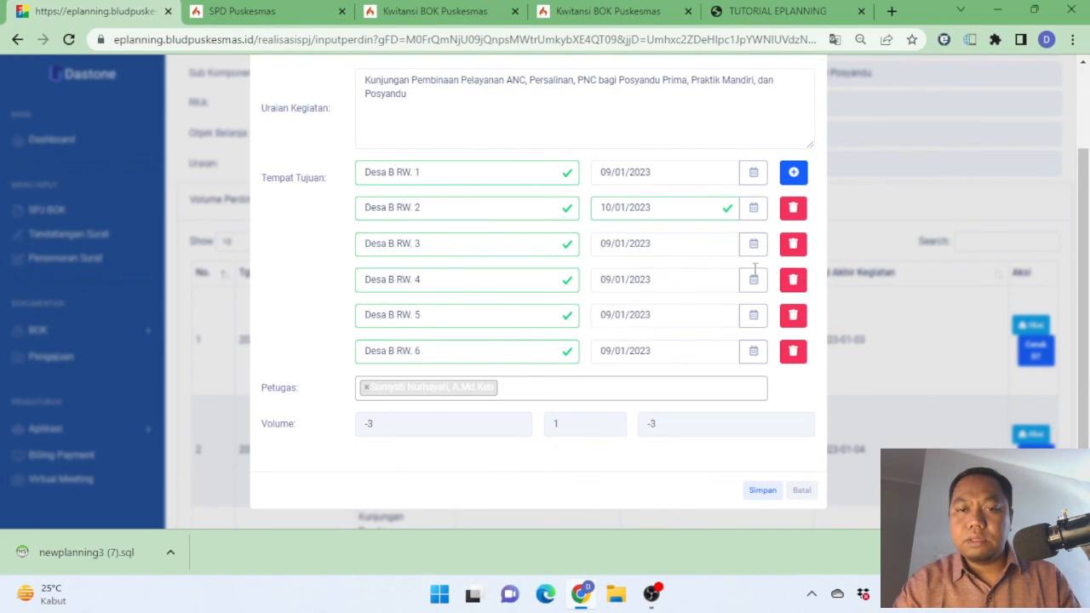
{"action": "left_click", "coordinate": [754, 243]}
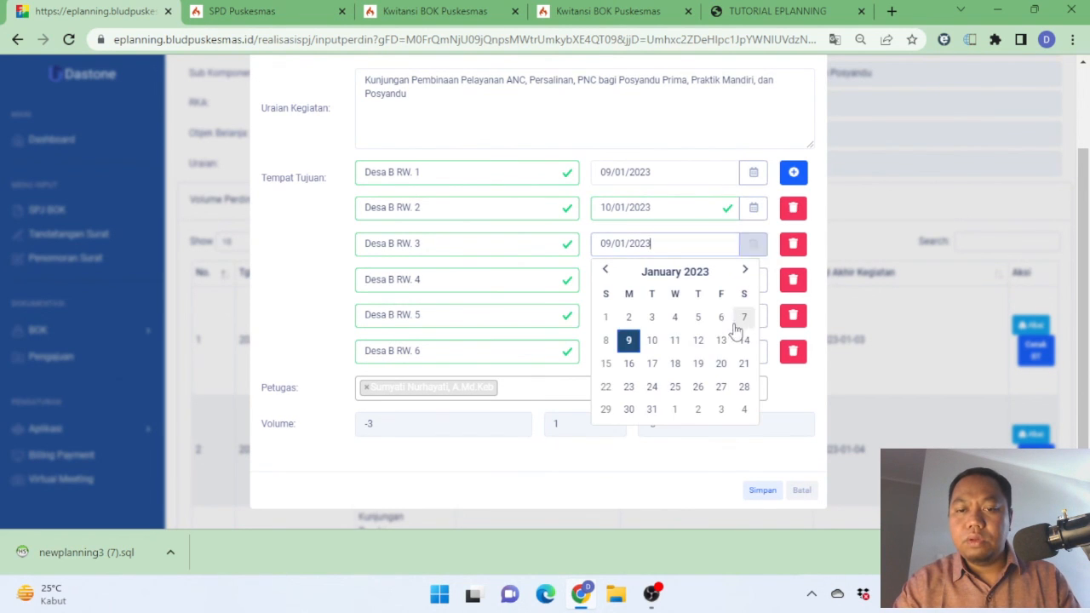
{"action": "left_click", "coordinate": [673, 340]}
{"action": "left_click", "coordinate": [753, 279]}
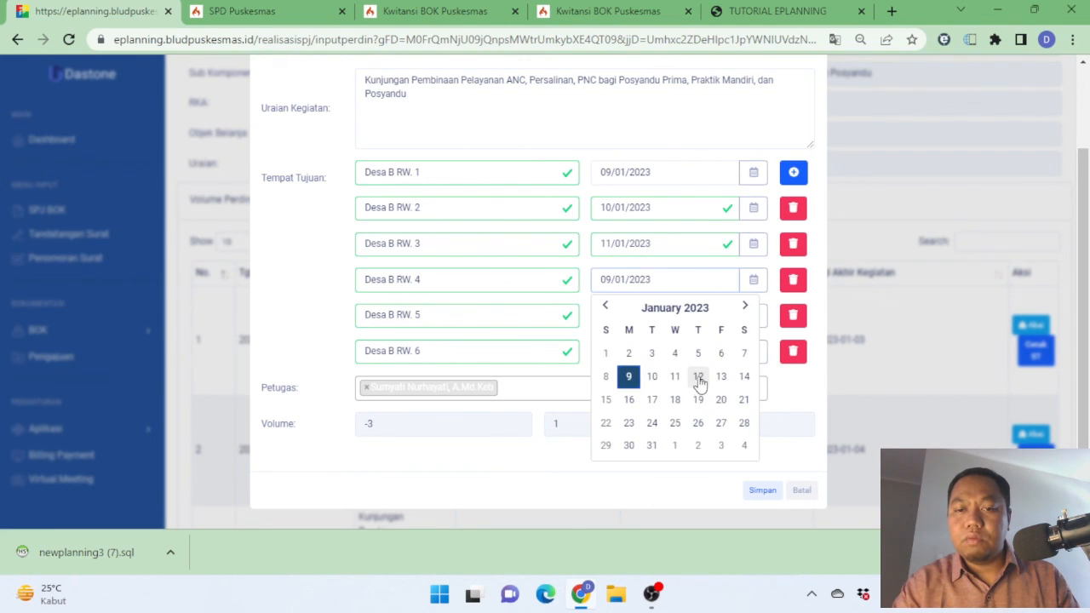
{"action": "left_click", "coordinate": [698, 382]}
{"action": "left_click", "coordinate": [754, 317]}
{"action": "left_click", "coordinate": [721, 413]}
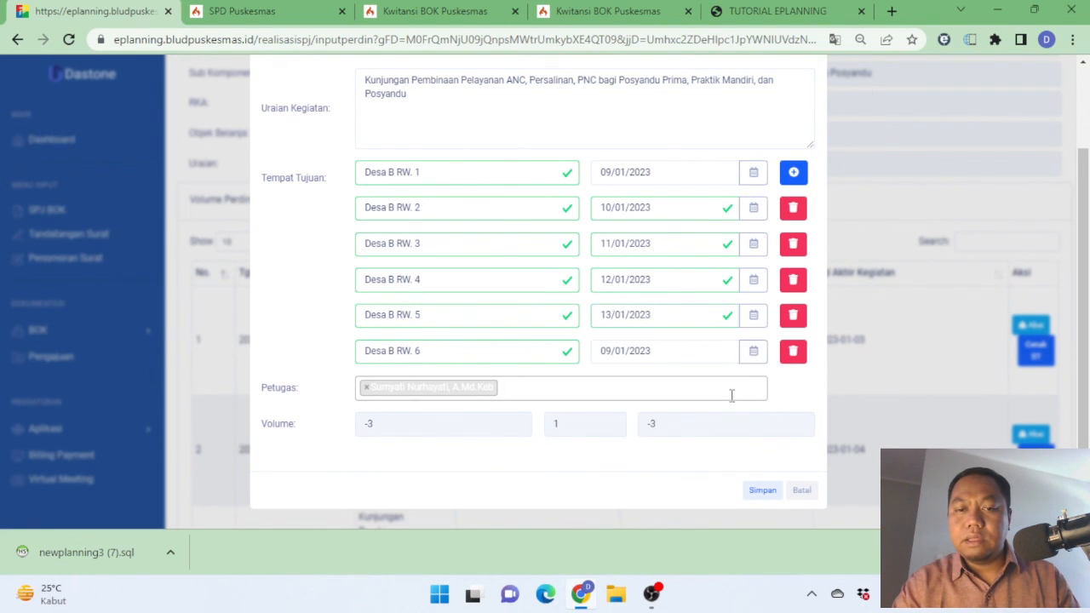
{"action": "left_click", "coordinate": [753, 352]}
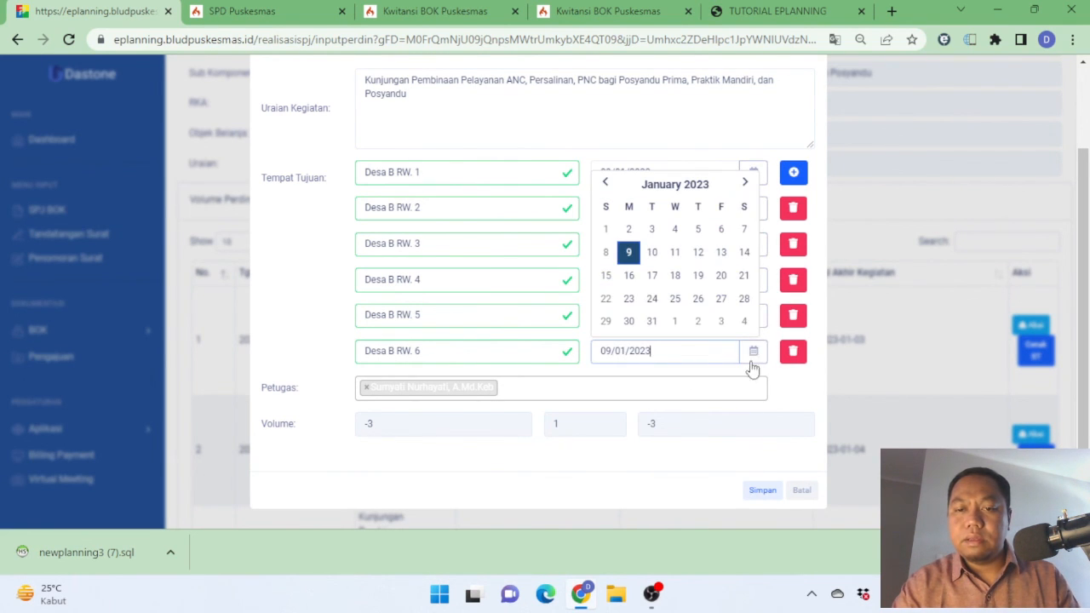
{"action": "left_click", "coordinate": [745, 253]}
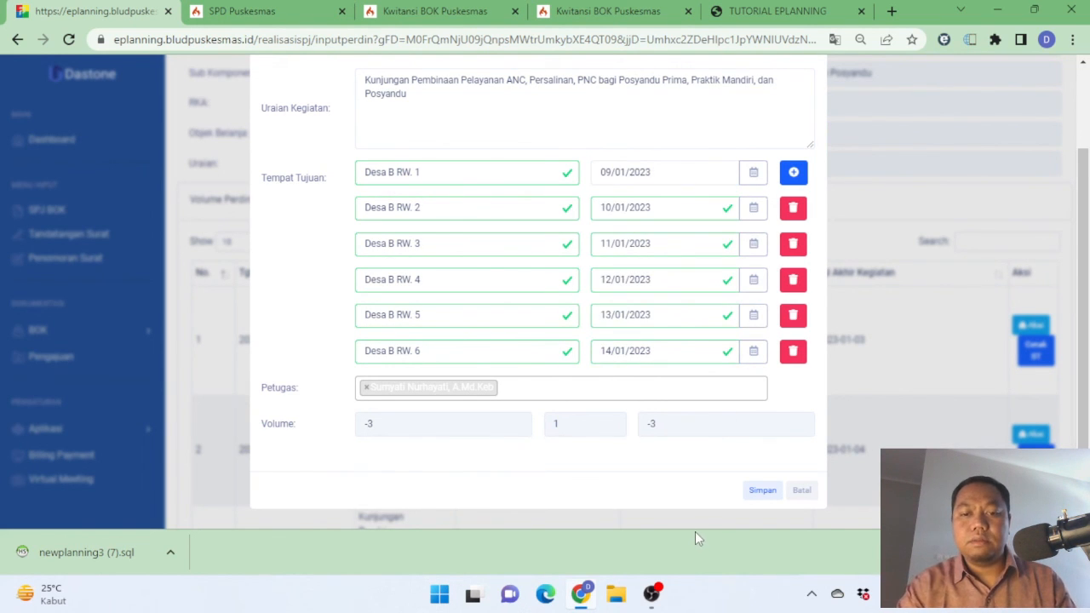
Save the Desa B perdin and check its entries on the second page of the Volume Perdin table
{"action": "scroll", "coordinate": [531, 310], "scroll_direction": "up", "scroll_amount": 2}
{"action": "scroll", "coordinate": [531, 310], "scroll_direction": "down", "scroll_amount": 3}
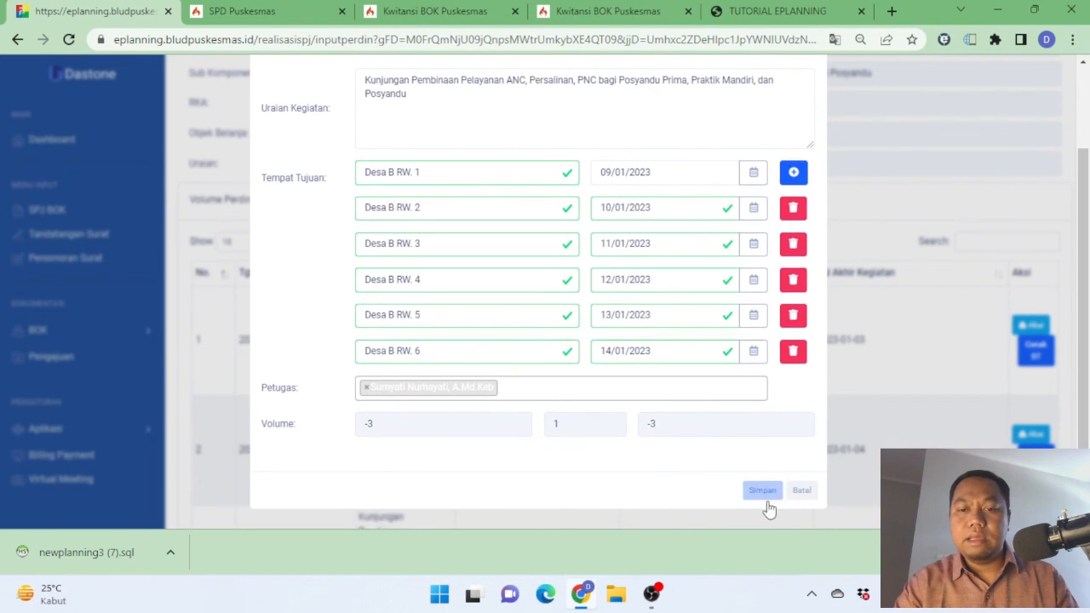
{"action": "left_click", "coordinate": [772, 491]}
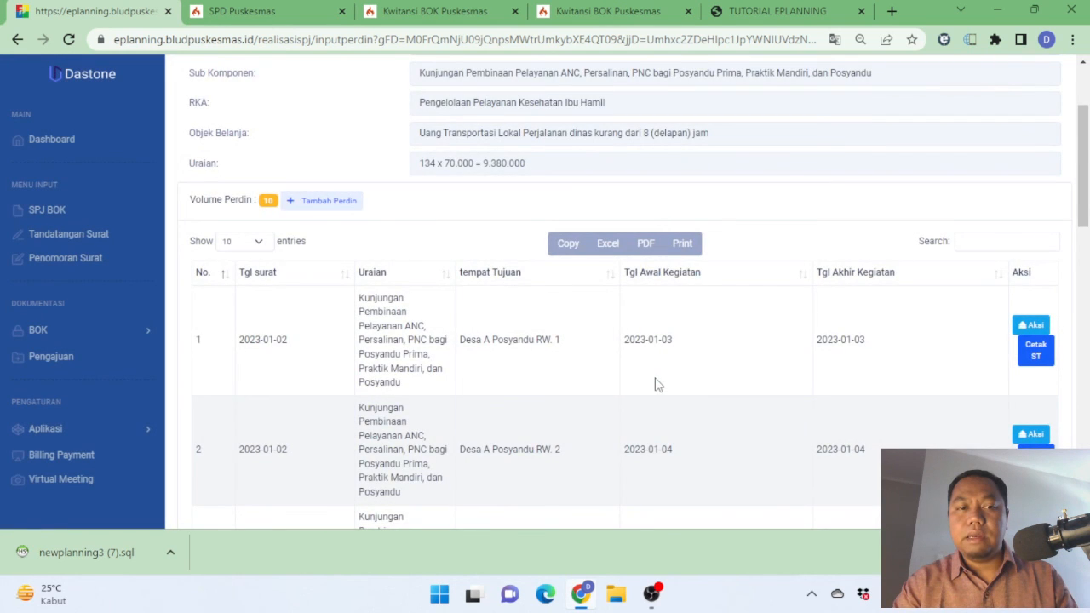
{"action": "scroll", "coordinate": [657, 382], "scroll_direction": "down", "scroll_amount": 10}
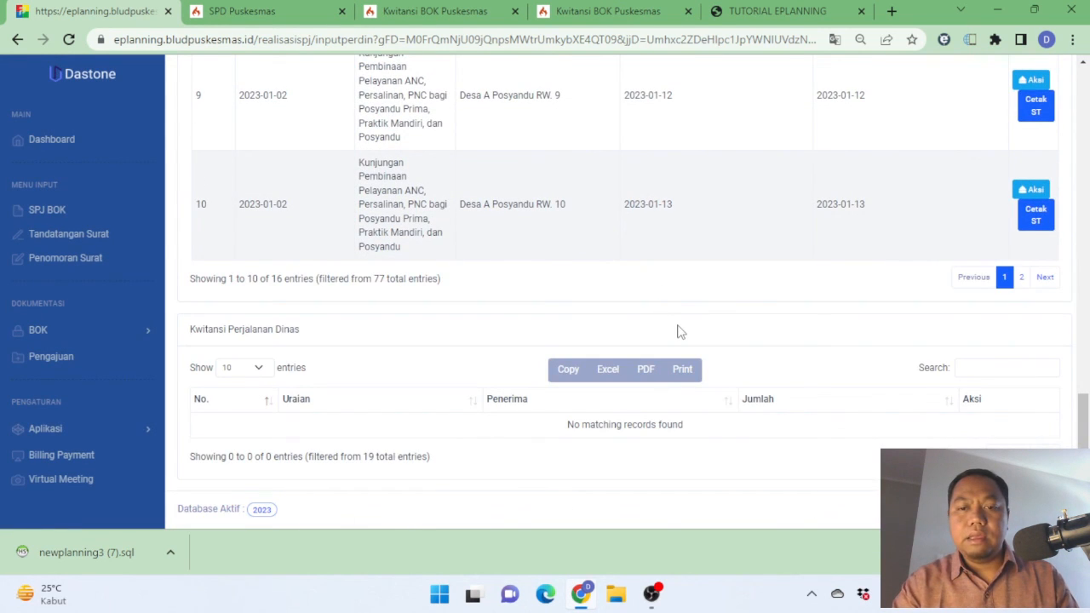
{"action": "left_click", "coordinate": [1021, 277]}
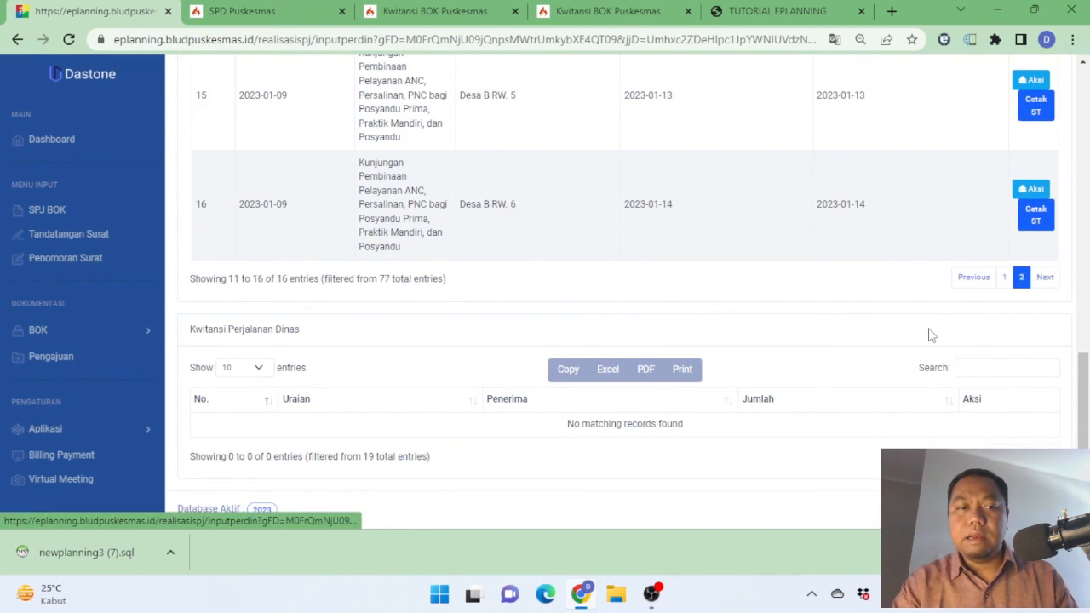
{"action": "scroll", "coordinate": [662, 346], "scroll_direction": "up", "scroll_amount": 8}
{"action": "scroll", "coordinate": [333, 311], "scroll_direction": "down", "scroll_amount": 8}
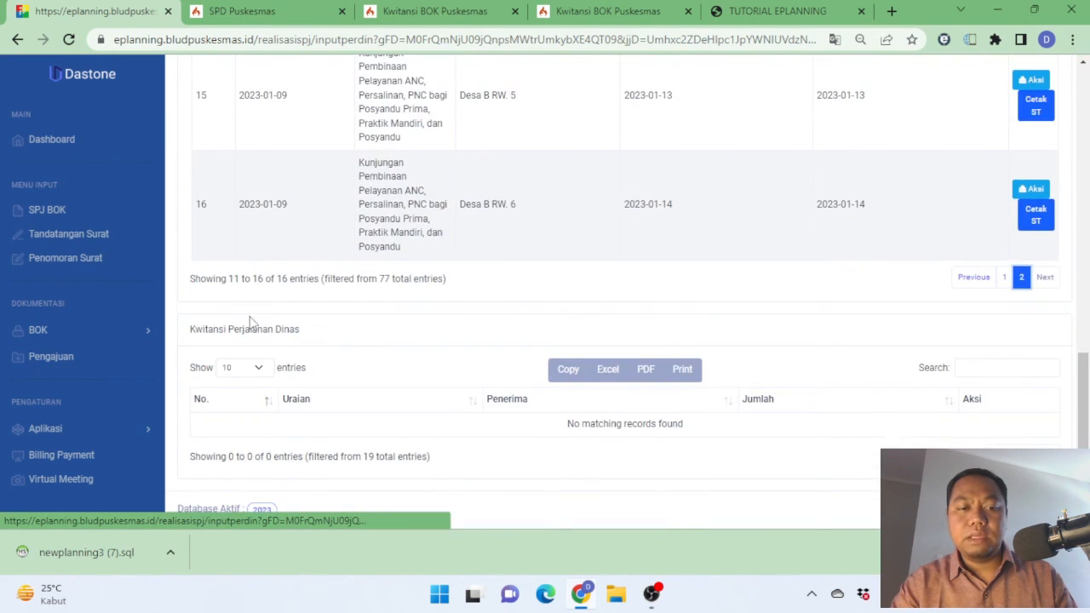
{"action": "scroll", "coordinate": [333, 402], "scroll_direction": "up", "scroll_amount": 10}
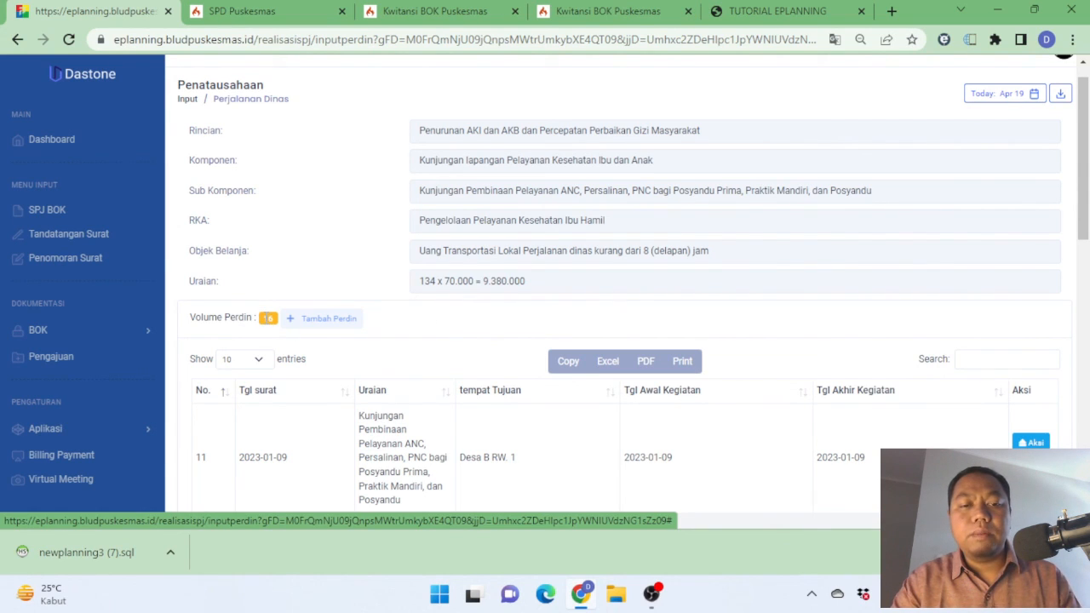
Review the Volume Perdin count, the Desa A and Desa B entries across both table pages, and the Kwitansi Perjalanan Dinas table
{"action": "double_click", "coordinate": [268, 317]}
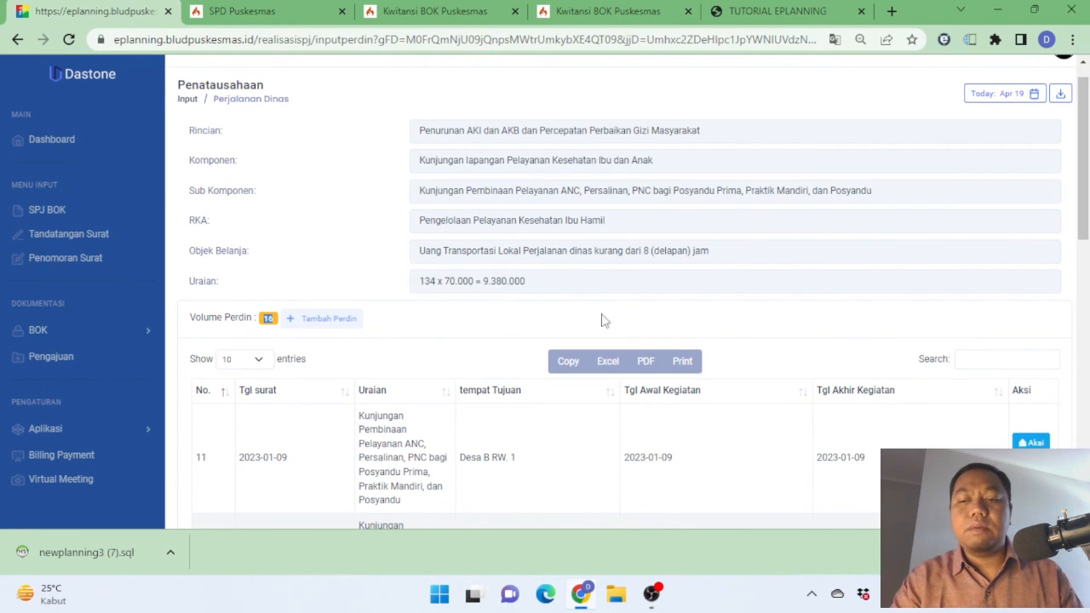
{"action": "scroll", "coordinate": [669, 349], "scroll_direction": "down", "scroll_amount": 12}
{"action": "scroll", "coordinate": [628, 345], "scroll_direction": "up", "scroll_amount": 13}
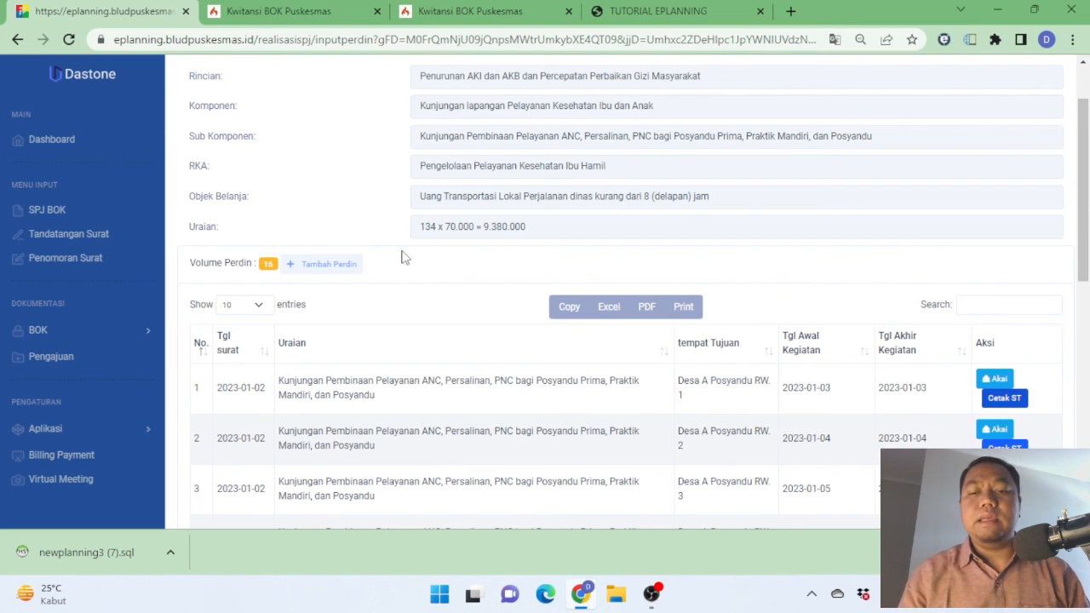
{"action": "scroll", "coordinate": [405, 258], "scroll_direction": "down", "scroll_amount": 7}
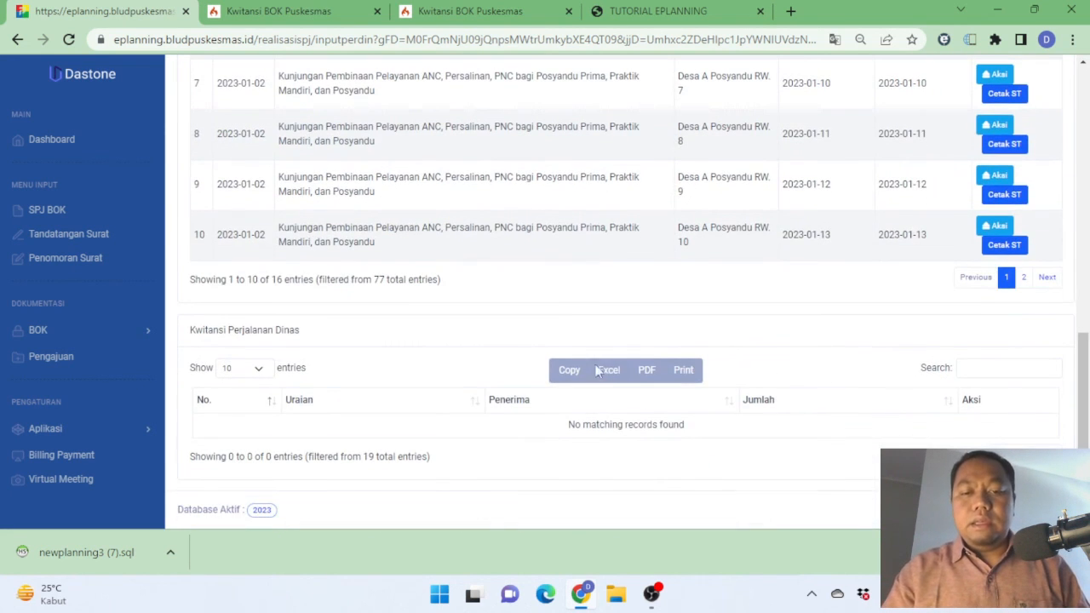
{"action": "scroll", "coordinate": [696, 411], "scroll_direction": "up", "scroll_amount": 5}
{"action": "scroll", "coordinate": [696, 411], "scroll_direction": "down", "scroll_amount": 4}
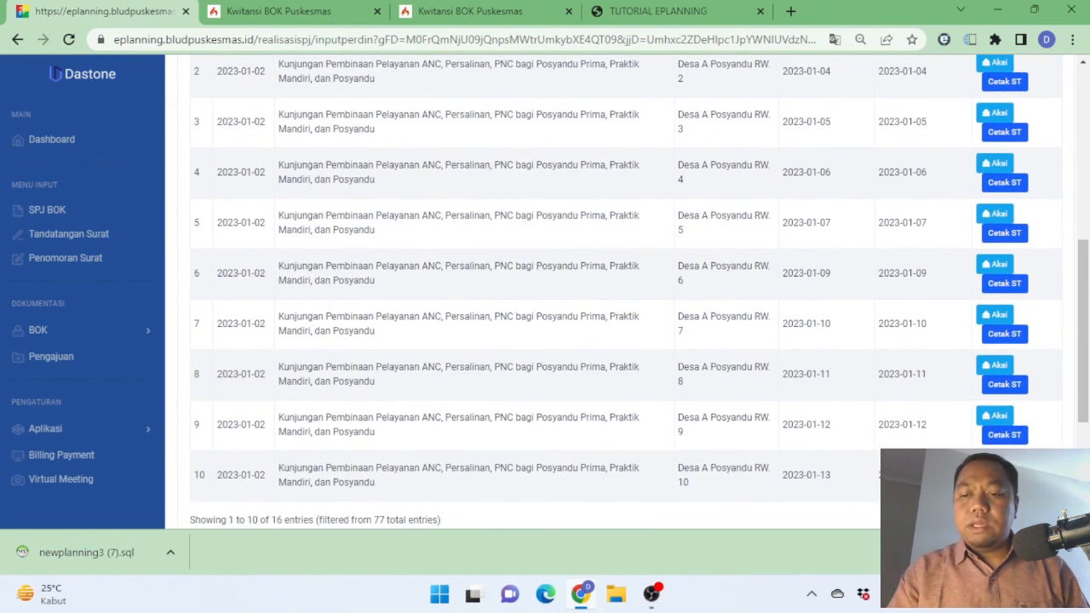
{"action": "left_click", "coordinate": [1022, 359]}
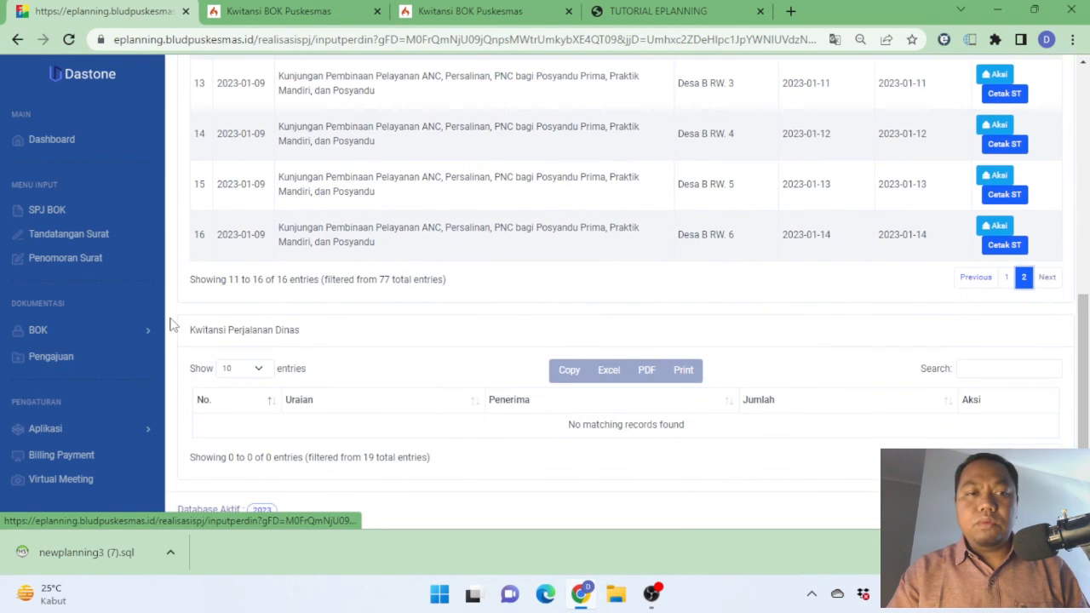
{"action": "scroll", "coordinate": [576, 506], "scroll_direction": "up", "scroll_amount": 2}
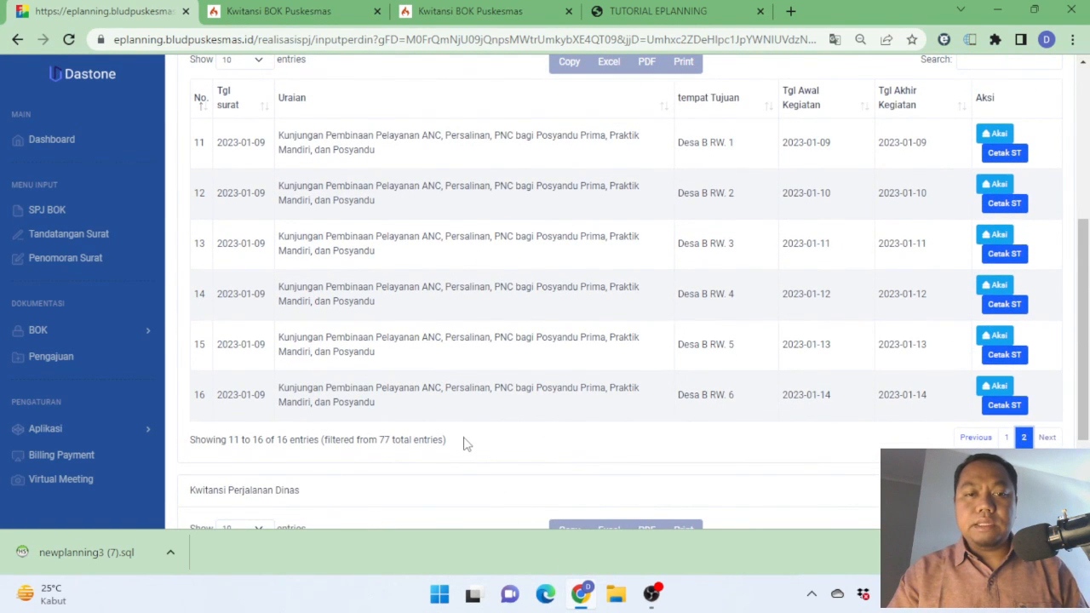
{"action": "scroll", "coordinate": [467, 442], "scroll_direction": "up", "scroll_amount": 4}
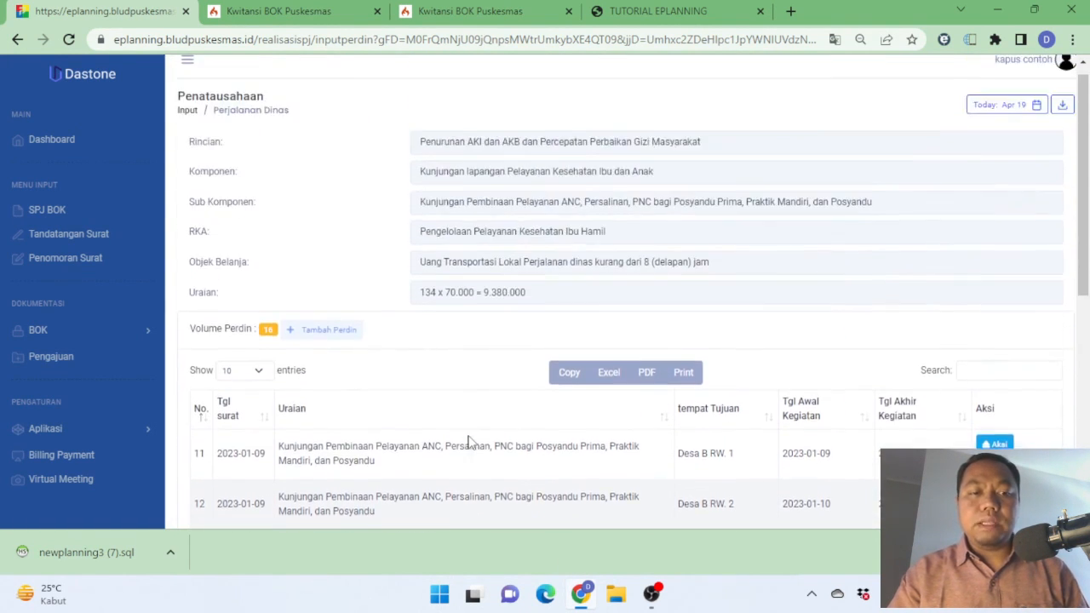
Return to the SPJ BOK input and load the realization data for Puskesmas Cisewu in Januari
{"action": "left_click", "coordinate": [48, 210]}
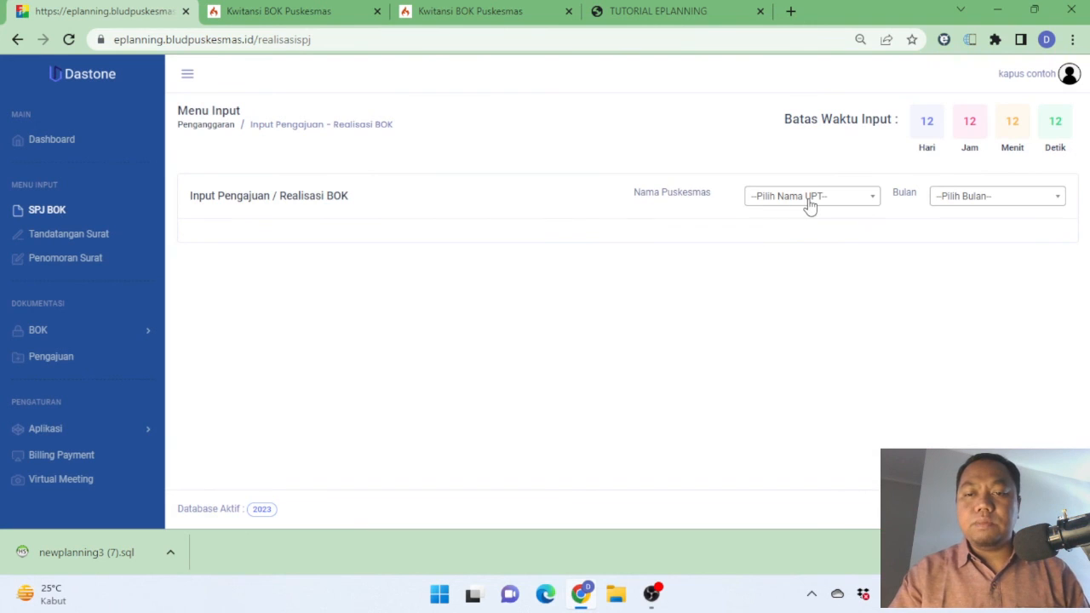
{"action": "left_click", "coordinate": [809, 204]}
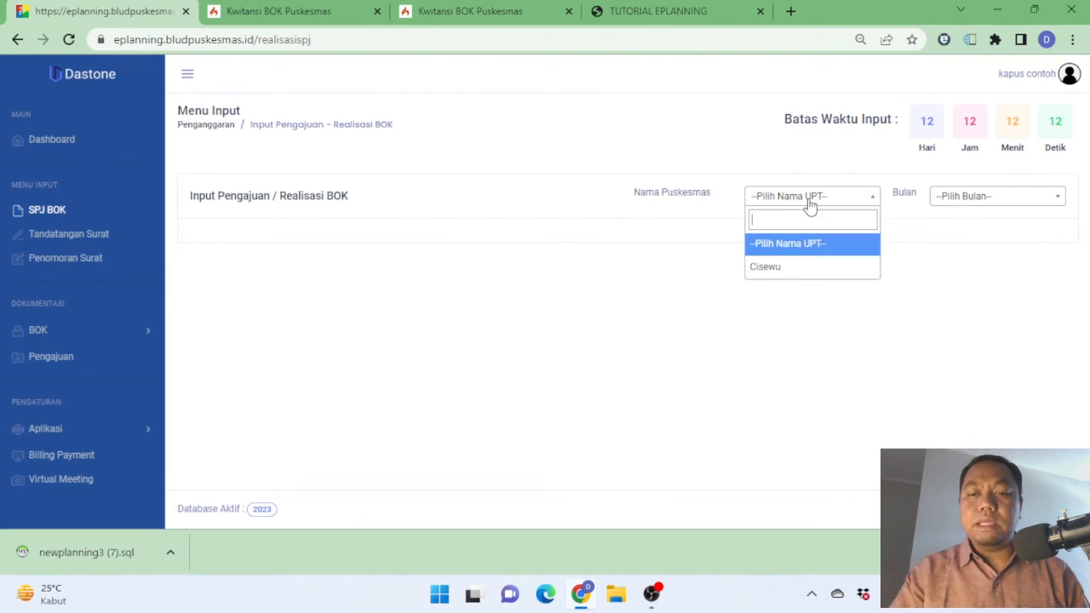
{"action": "left_click", "coordinate": [795, 271]}
{"action": "left_click", "coordinate": [983, 204]}
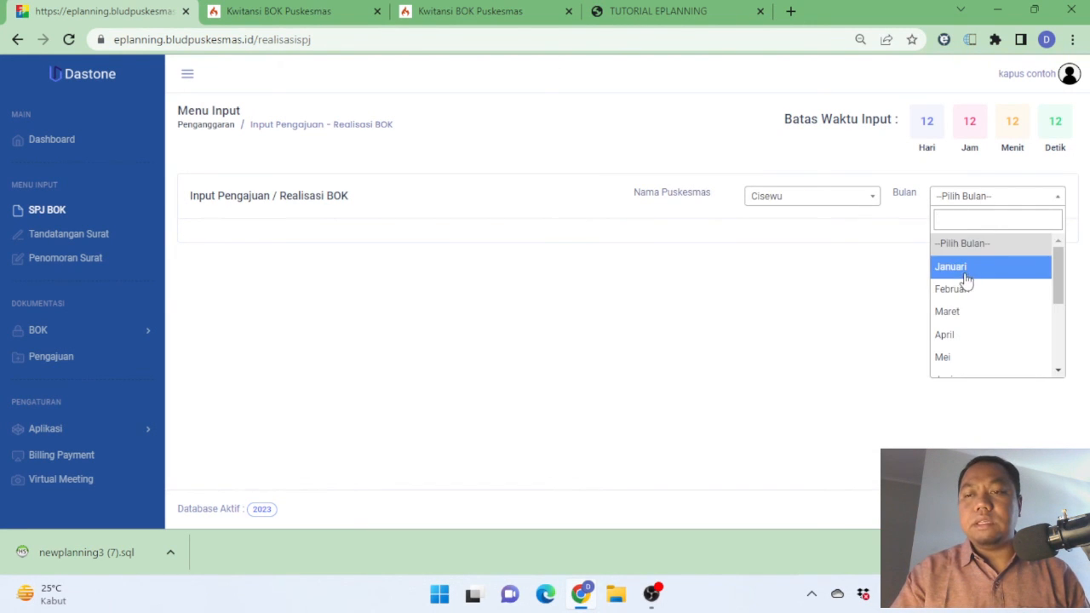
{"action": "left_click", "coordinate": [962, 267]}
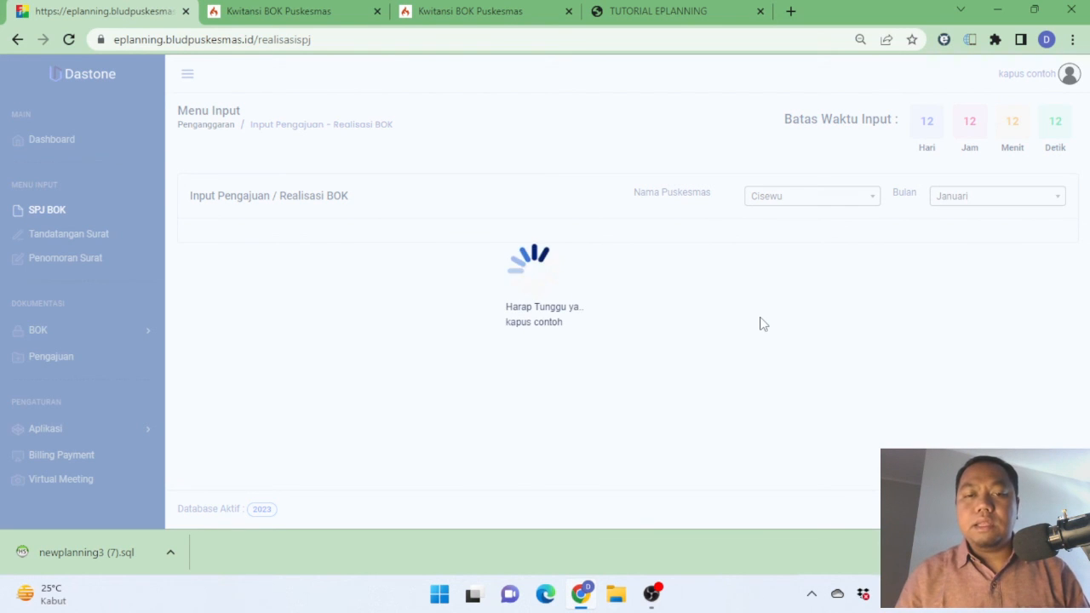